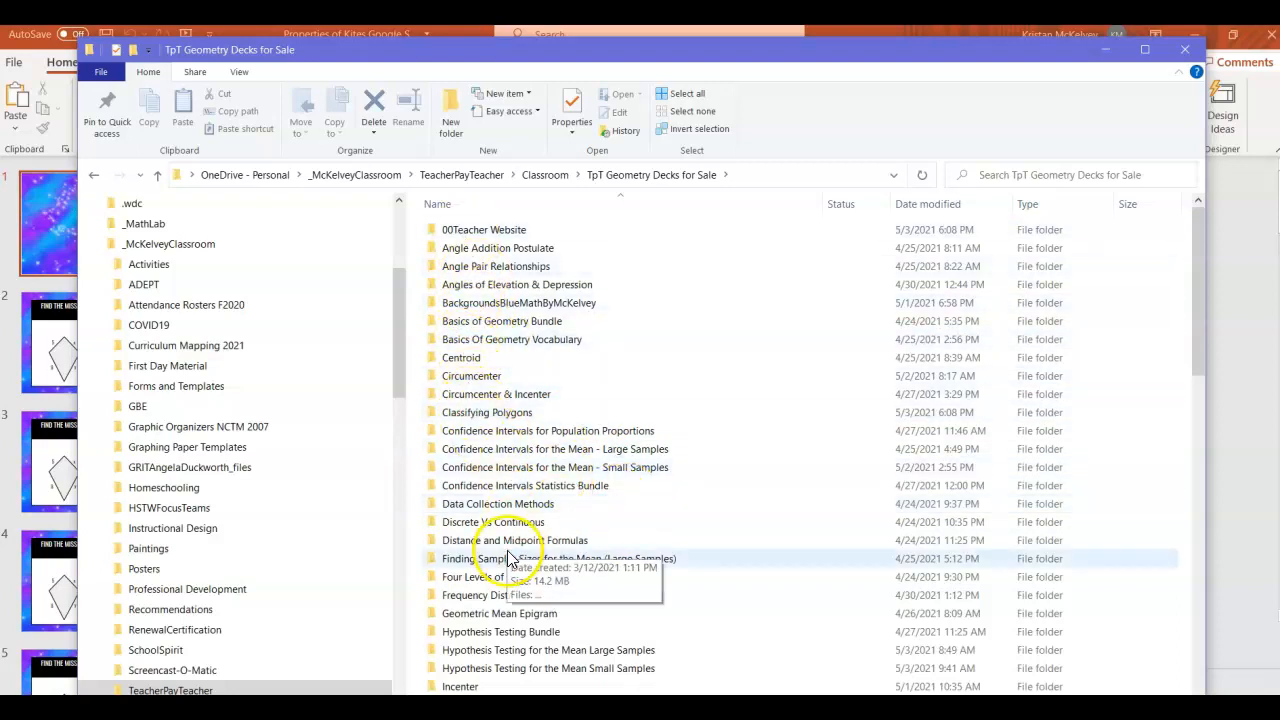
# Open the Properties of Kites Google Slides Activity folder inside Properties of Kites to view the exported slide images.
pyautogui.scroll(-5, 505, 557)
pyautogui.scroll(-5, 505, 557)
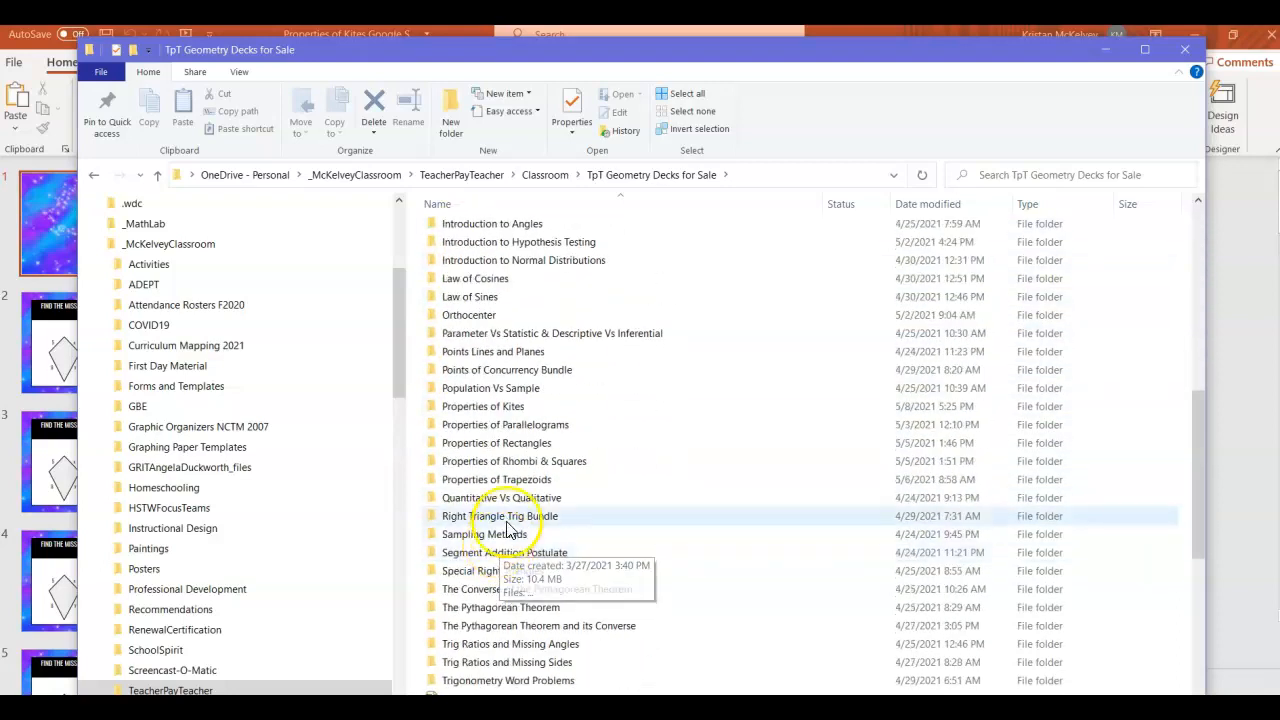
pyautogui.doubleClick(506, 410)
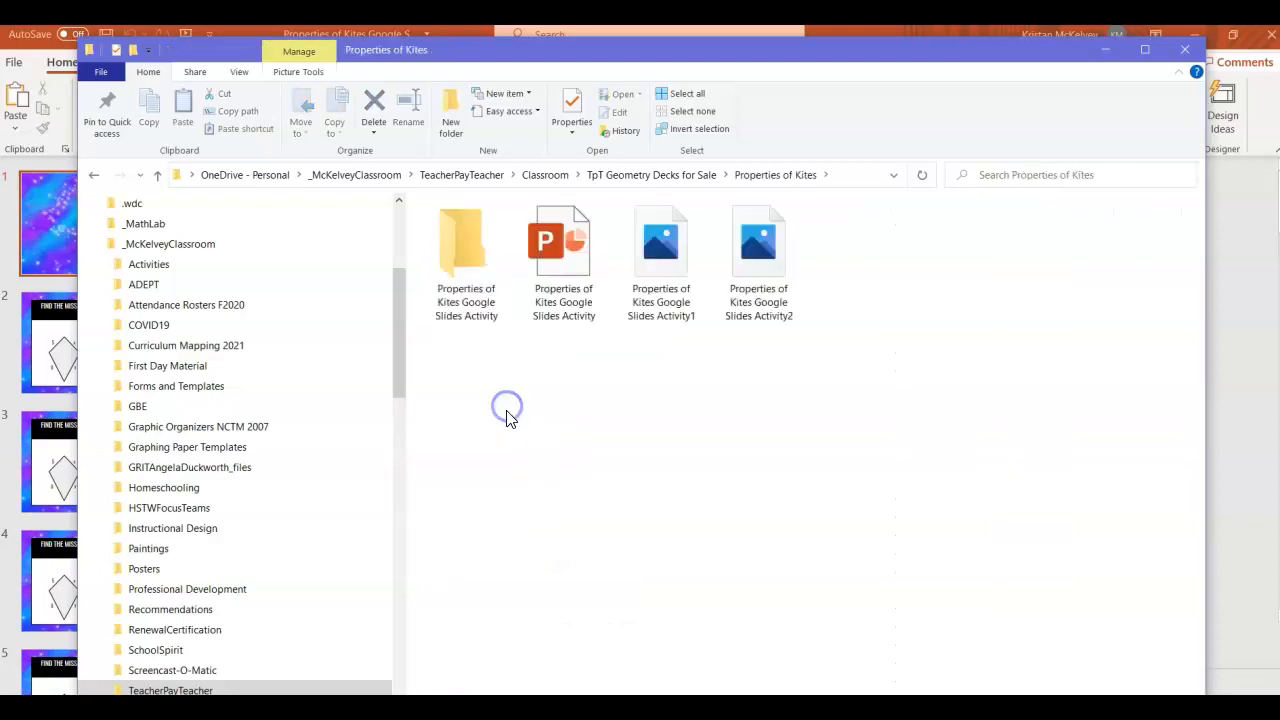
pyautogui.doubleClick(462, 248)
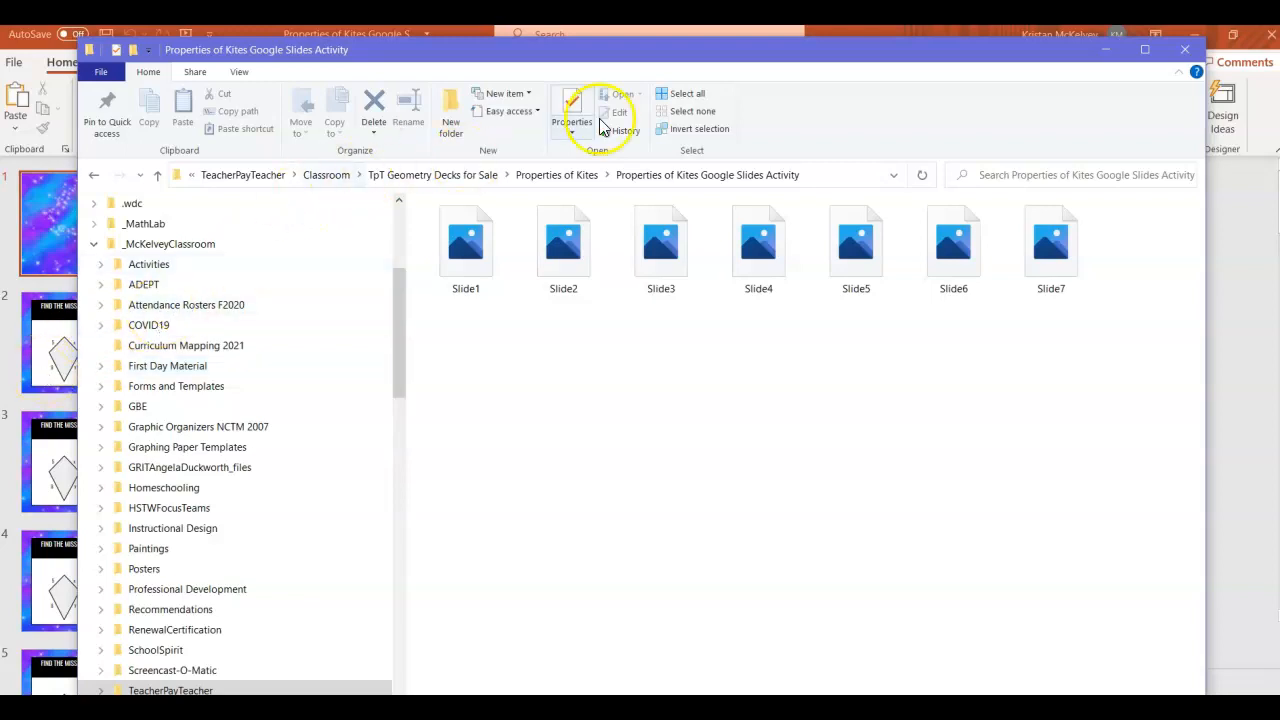
# Minimize the folder and presentation windows and switch to the Boom Learning website in the browser.
pyautogui.click(1107, 50)
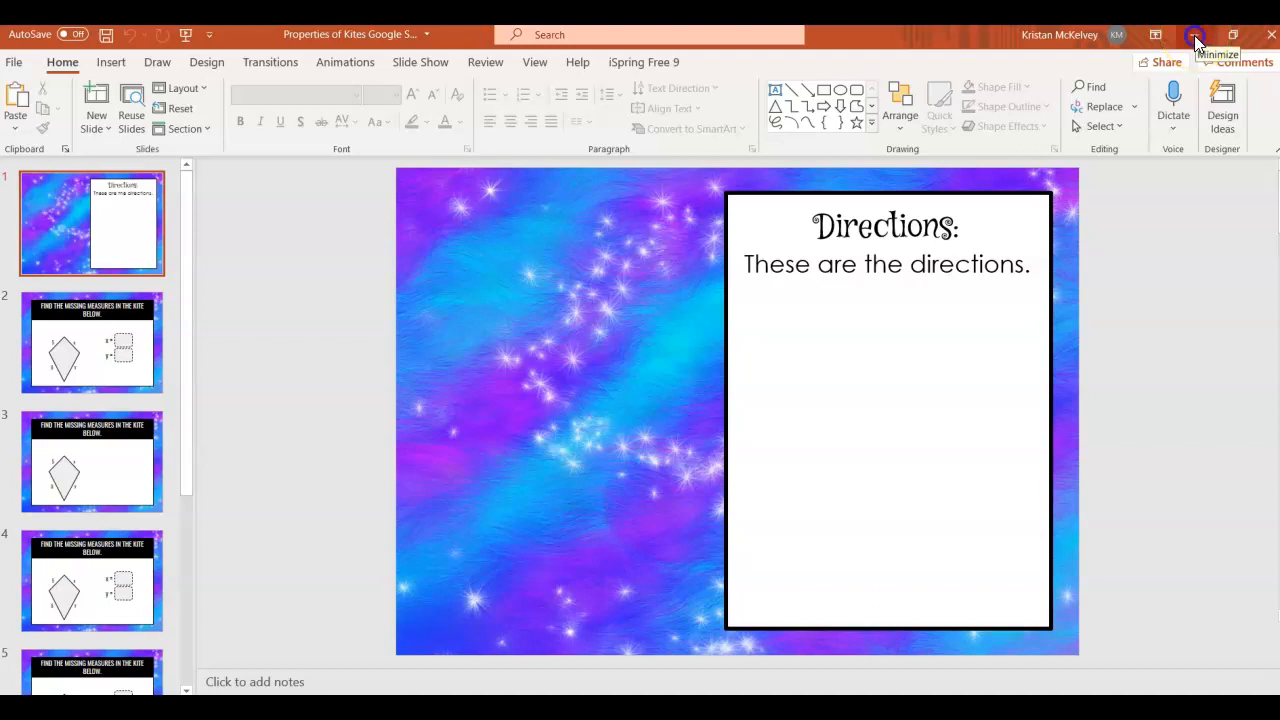
pyautogui.click(1196, 35)
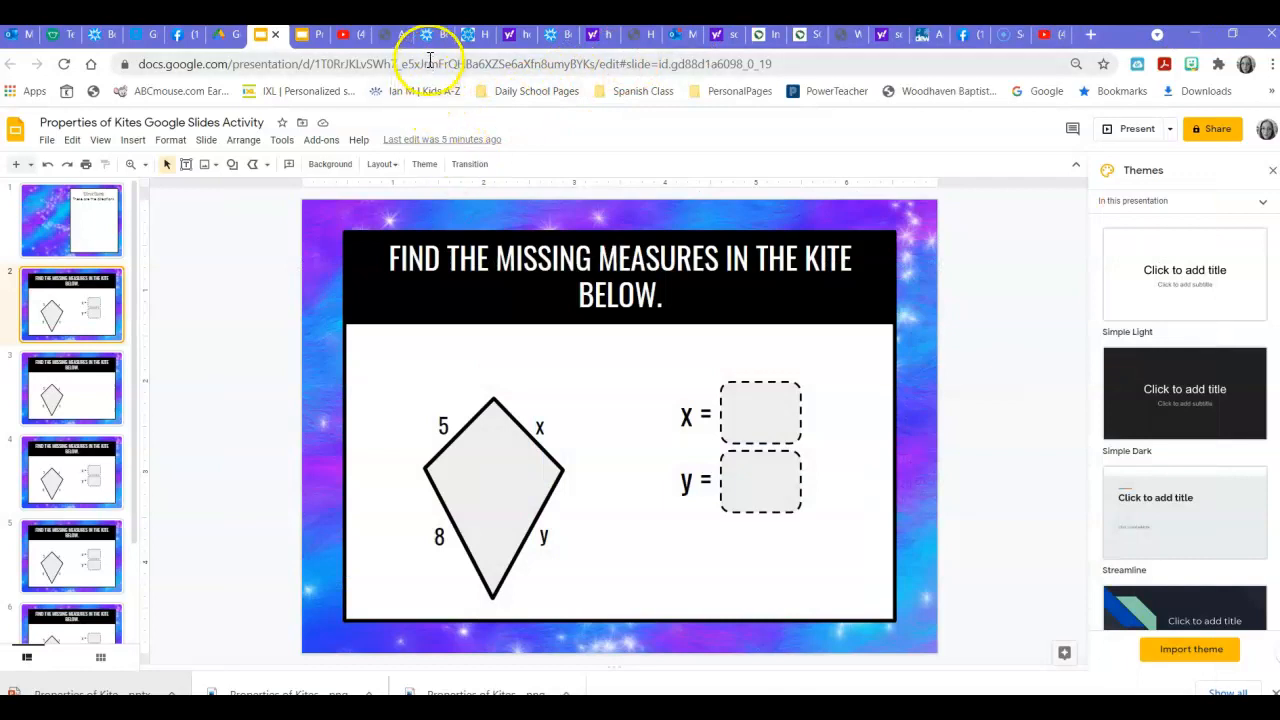
pyautogui.click(477, 36)
pyautogui.click(555, 40)
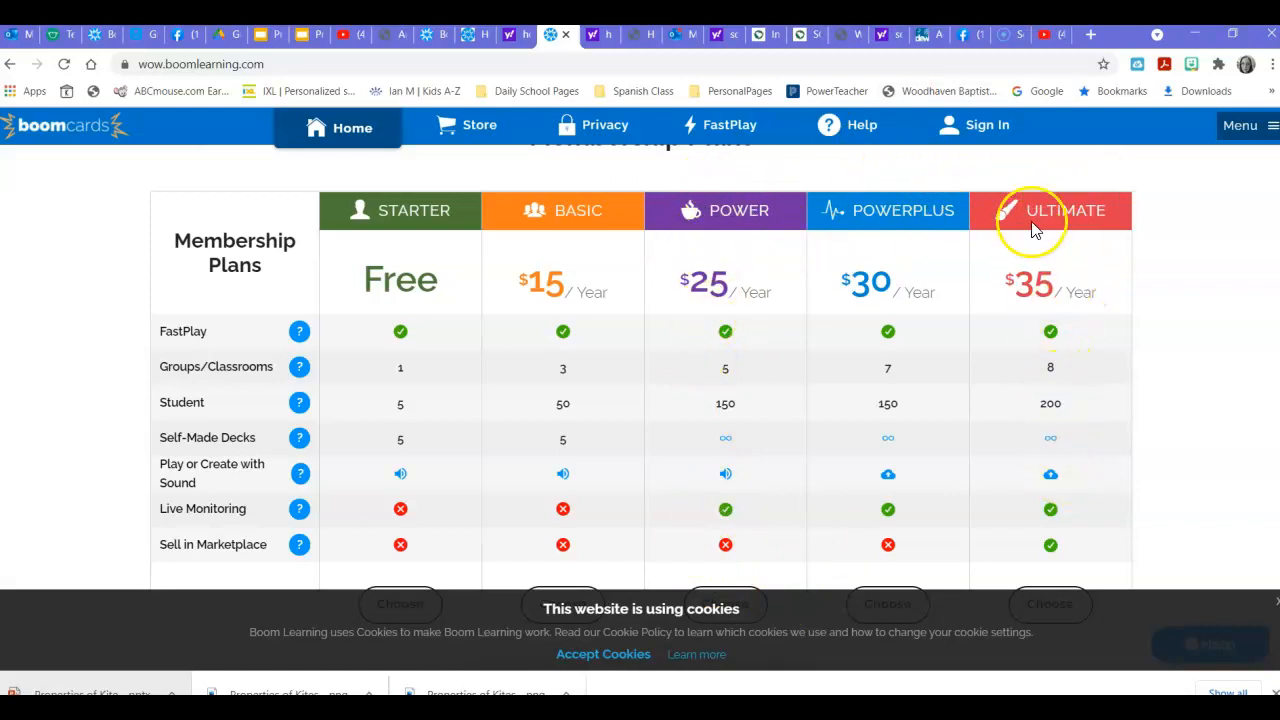
# Sign in to Boom Learning as a teacher with the account's username and password.
pyautogui.click(990, 130)
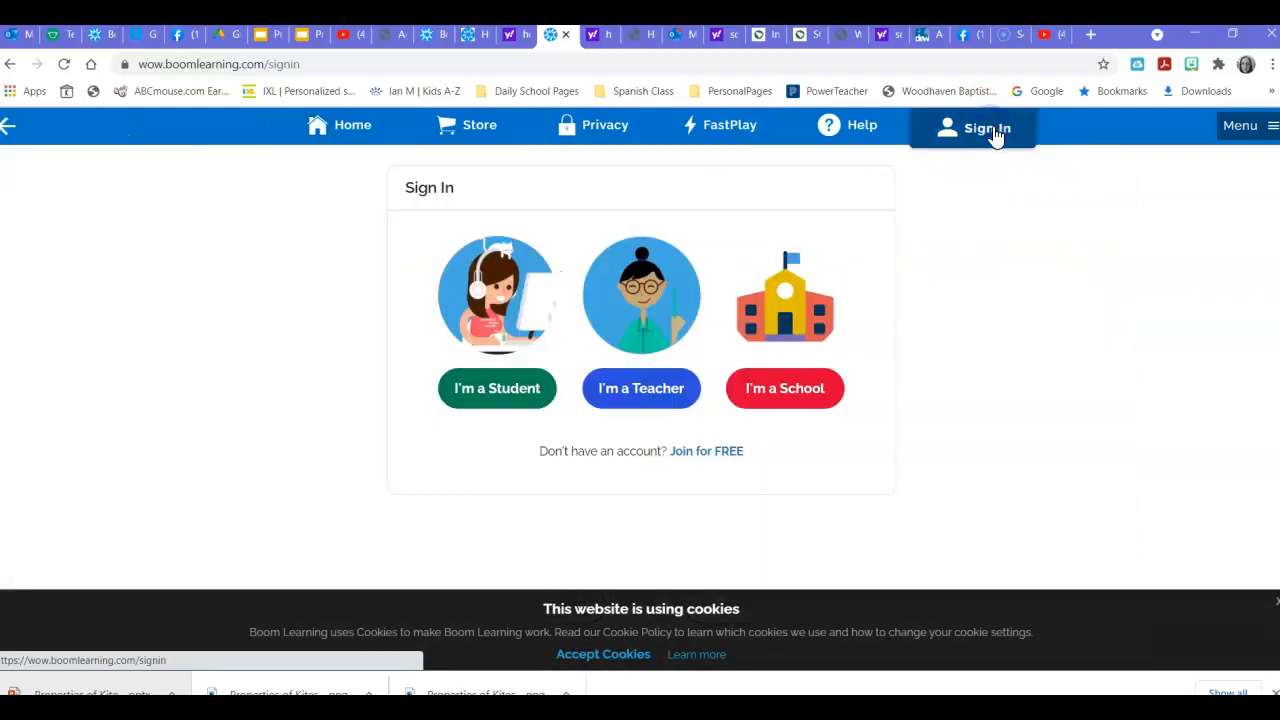
pyautogui.click(650, 392)
pyautogui.click(670, 272)
pyautogui.click(626, 261)
pyautogui.click(522, 391)
pyautogui.click(545, 324)
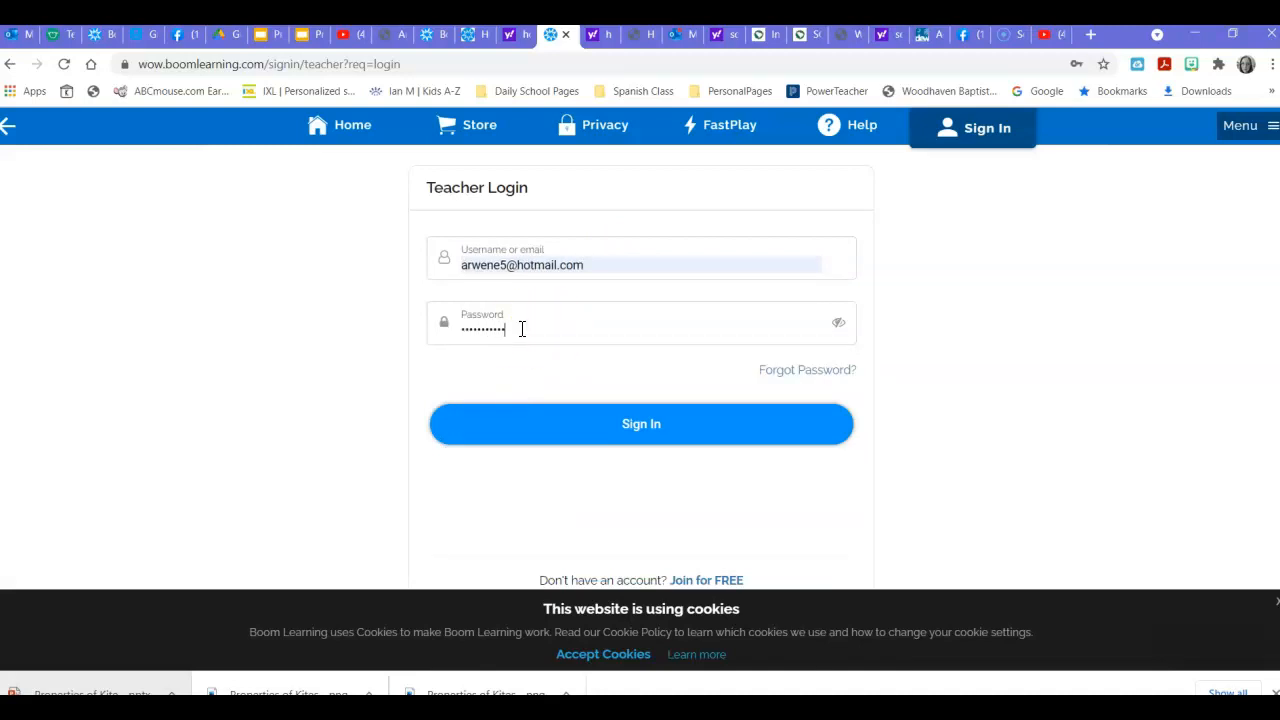
pyautogui.press('Return')
pyautogui.click(566, 226)
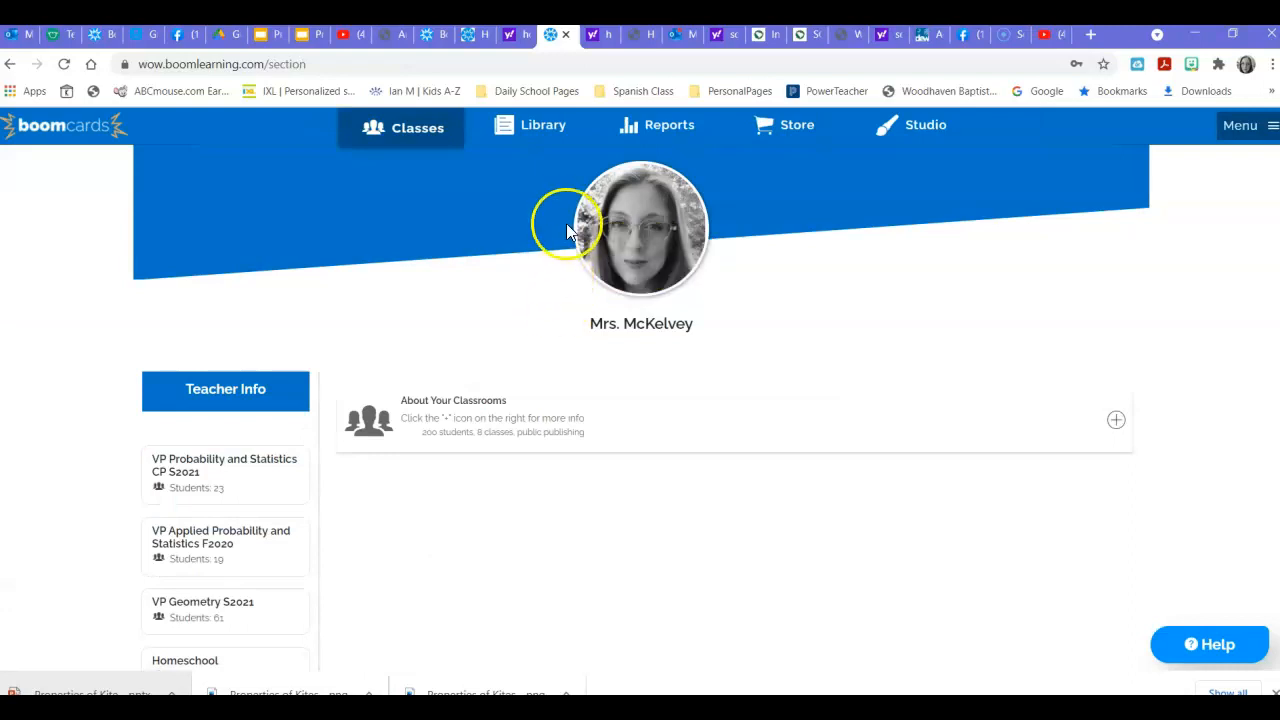
# Go to the Studio's Make Decks manager and create a new deck.
pyautogui.click(924, 134)
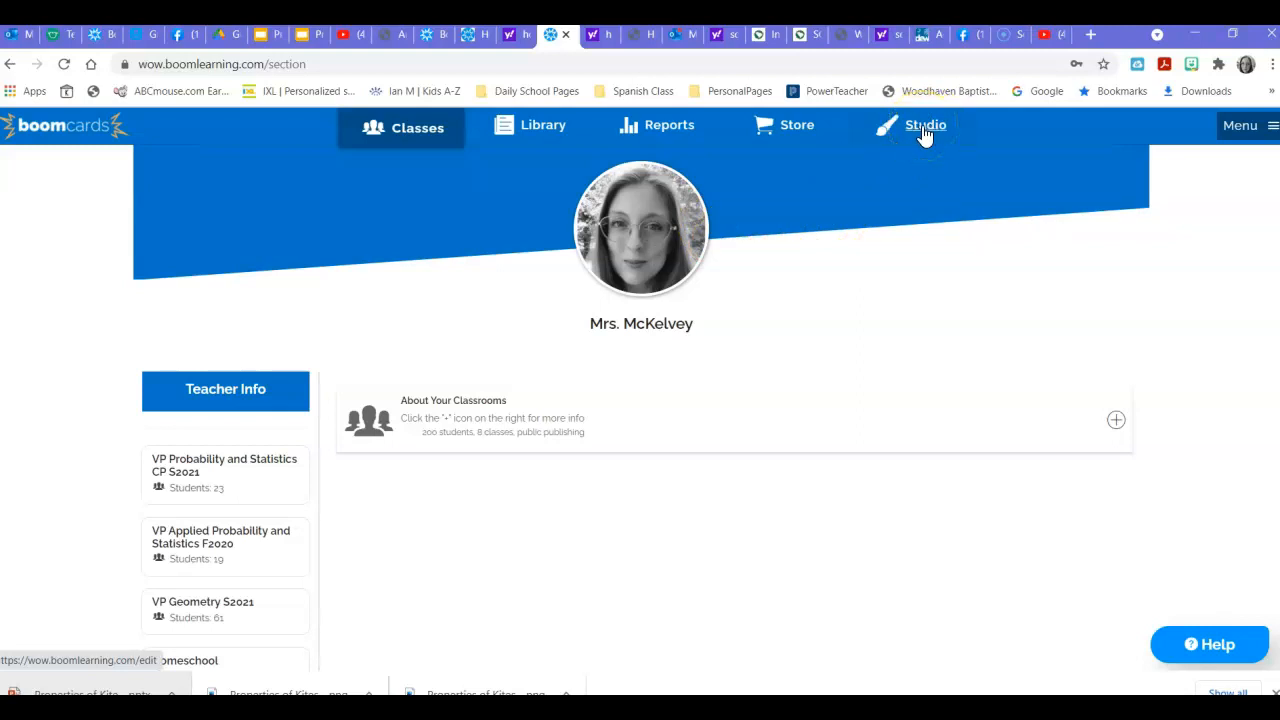
pyautogui.click(412, 137)
pyautogui.click(405, 121)
pyautogui.click(797, 135)
pyautogui.click(925, 130)
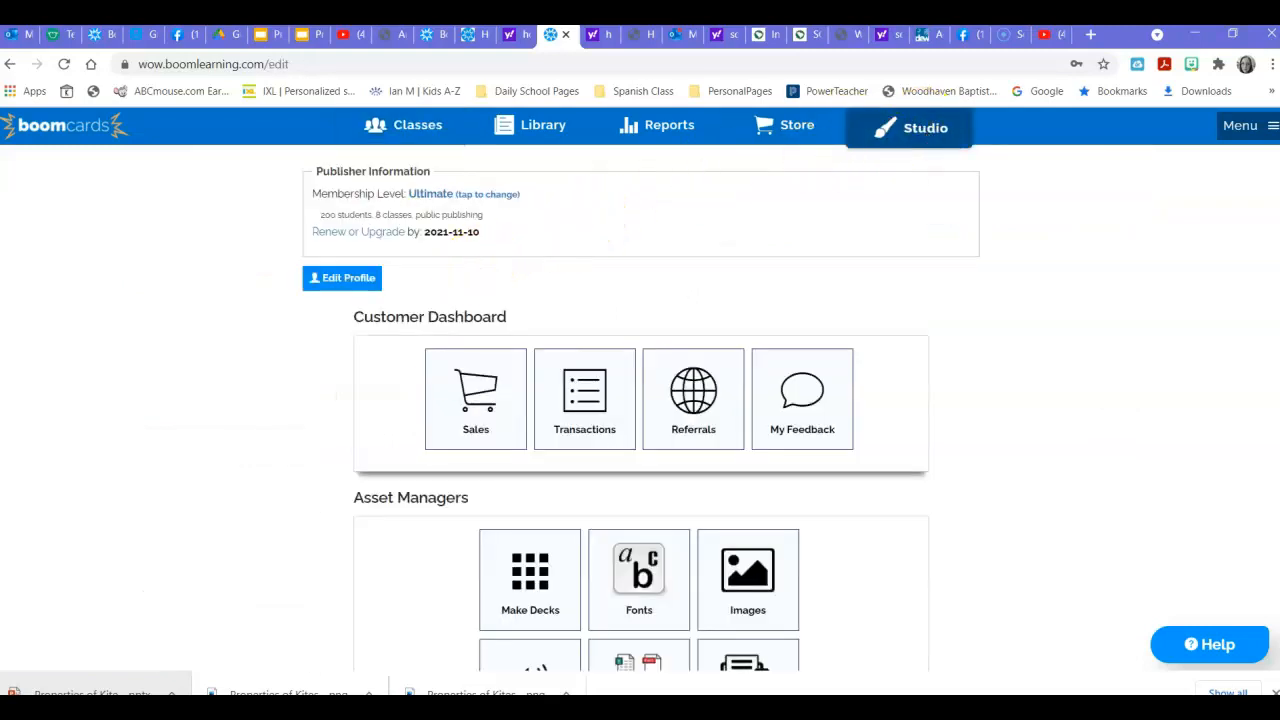
pyautogui.scroll(-2, 531, 586)
pyautogui.scroll(1, 543, 509)
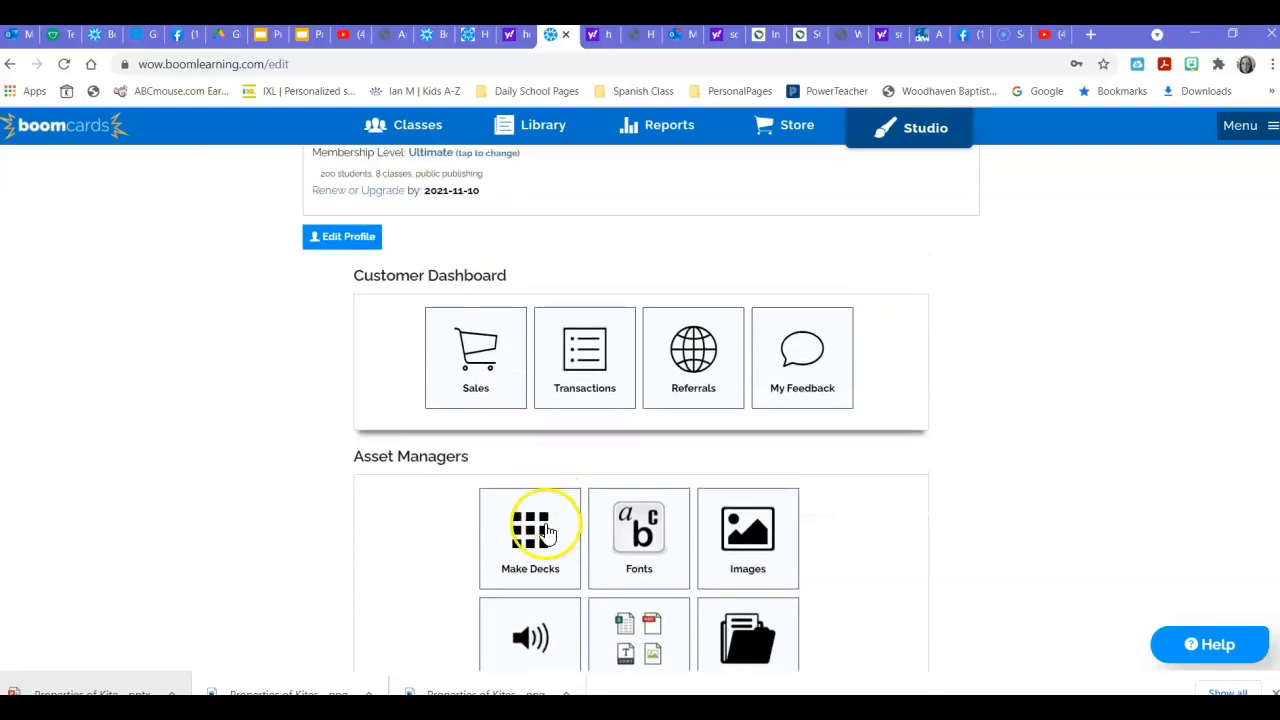
pyautogui.scroll(-1, 547, 517)
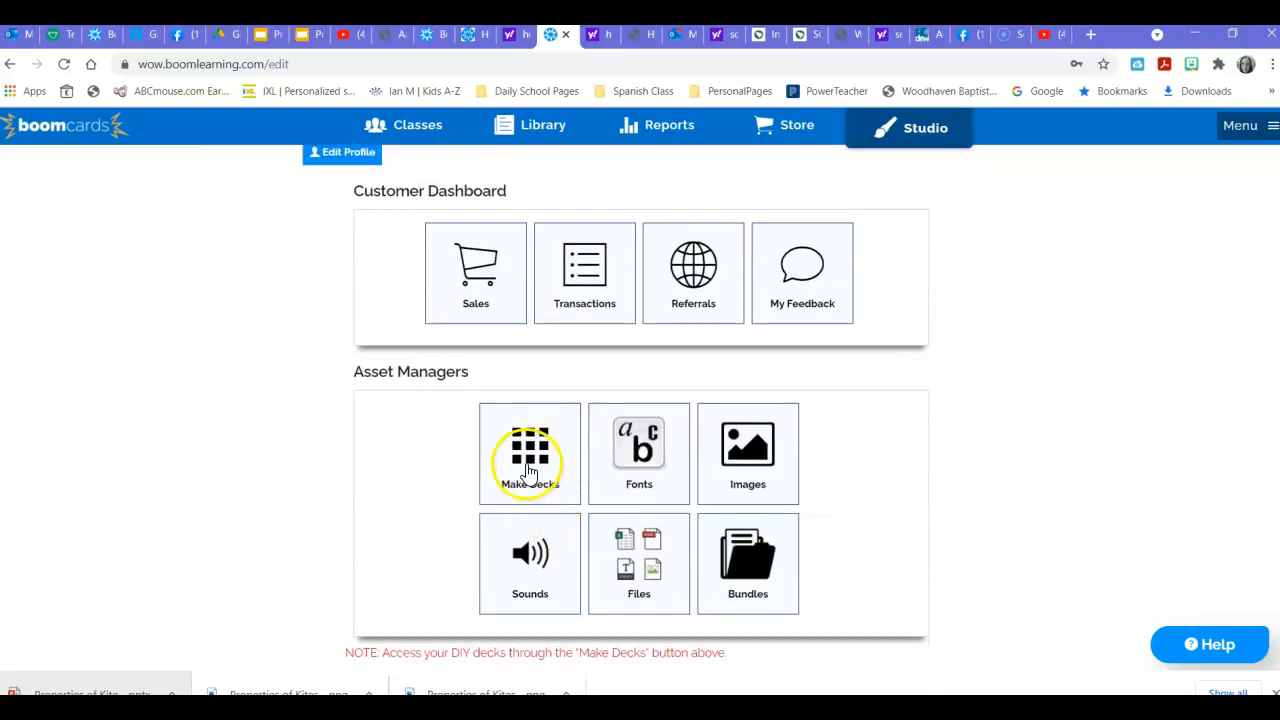
pyautogui.click(527, 469)
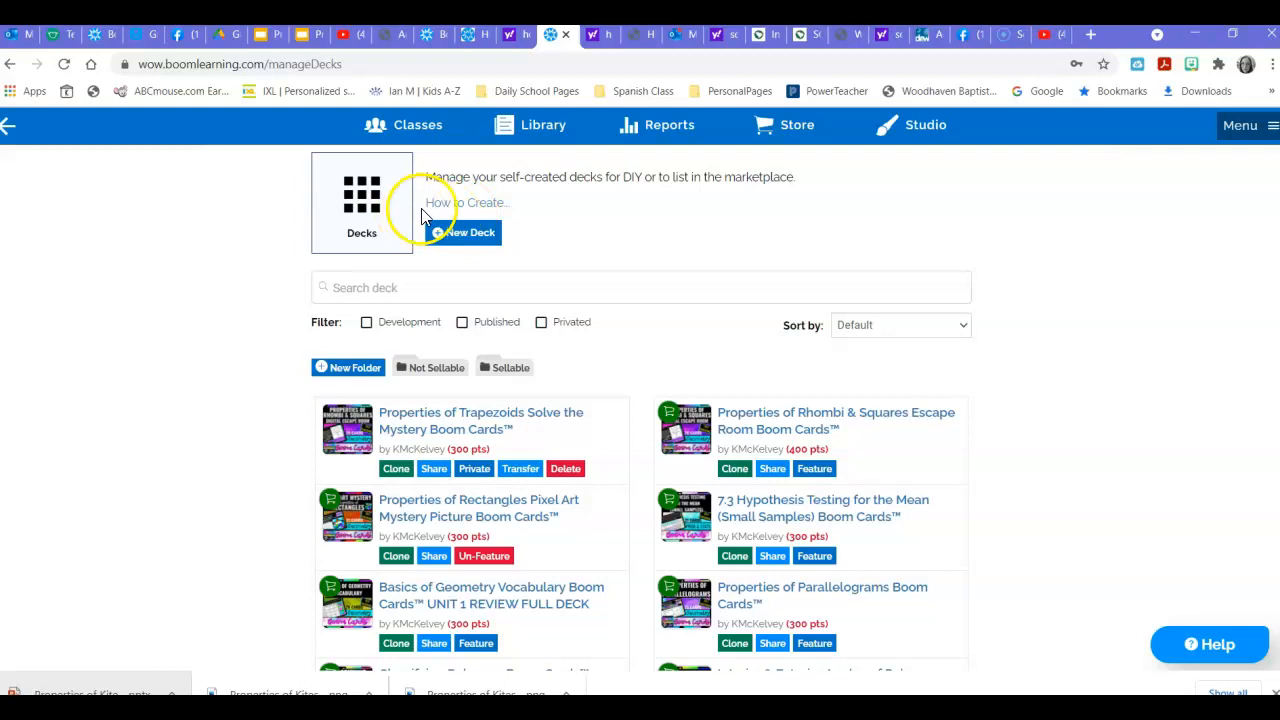
pyautogui.click(463, 238)
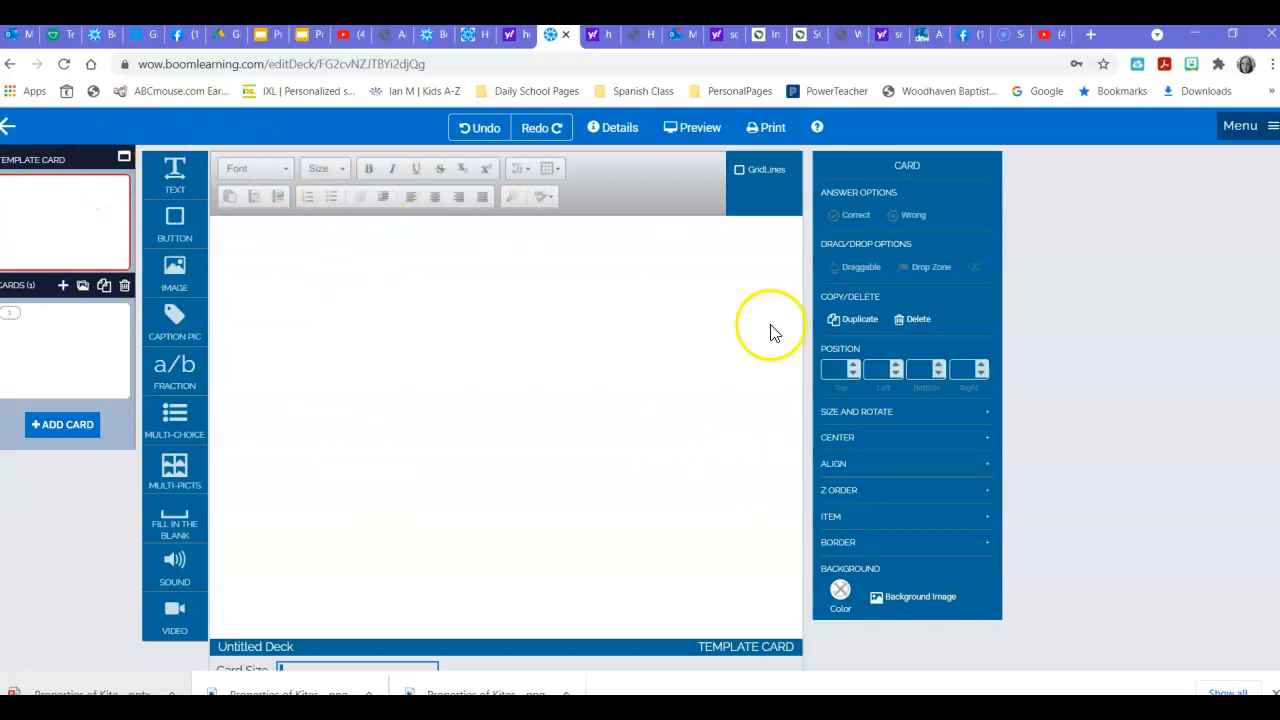
# Start a background image upload and browse from Classroom through TpT Geometry Decks for Sale and Properties of Kites to the Properties of Kites Google Slides Activity folder.
pyautogui.click(908, 600)
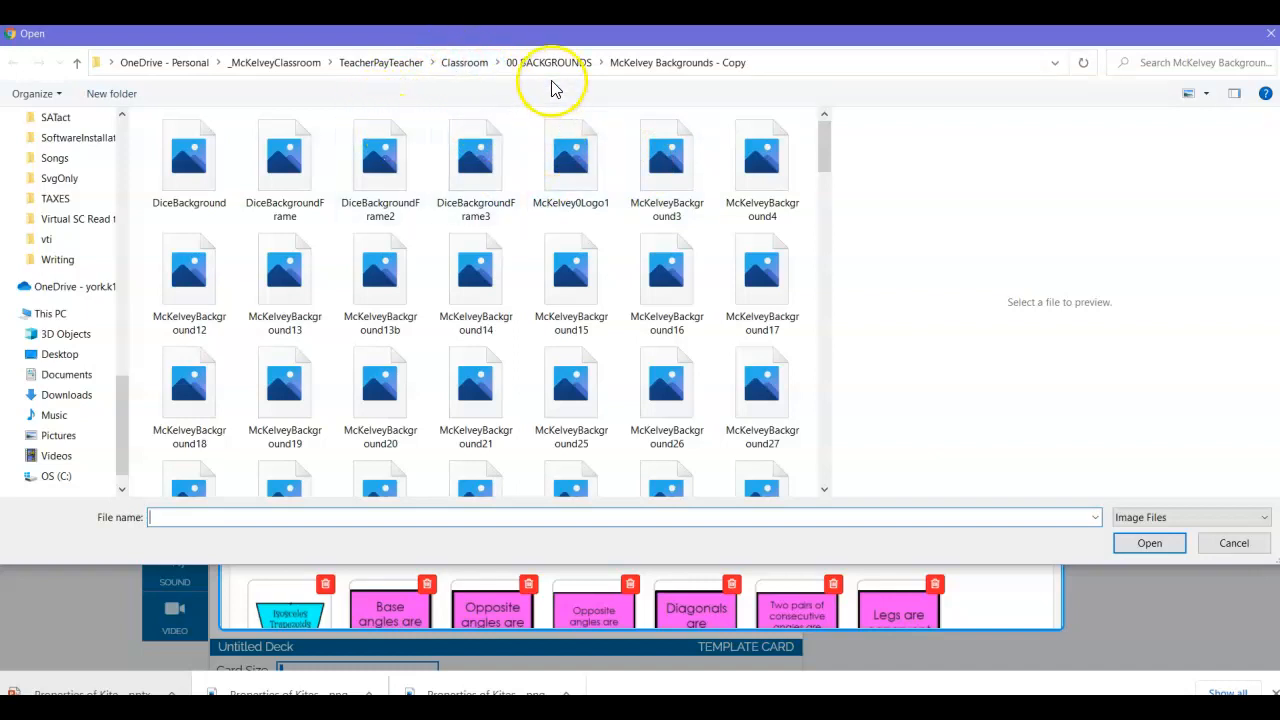
pyautogui.click(467, 64)
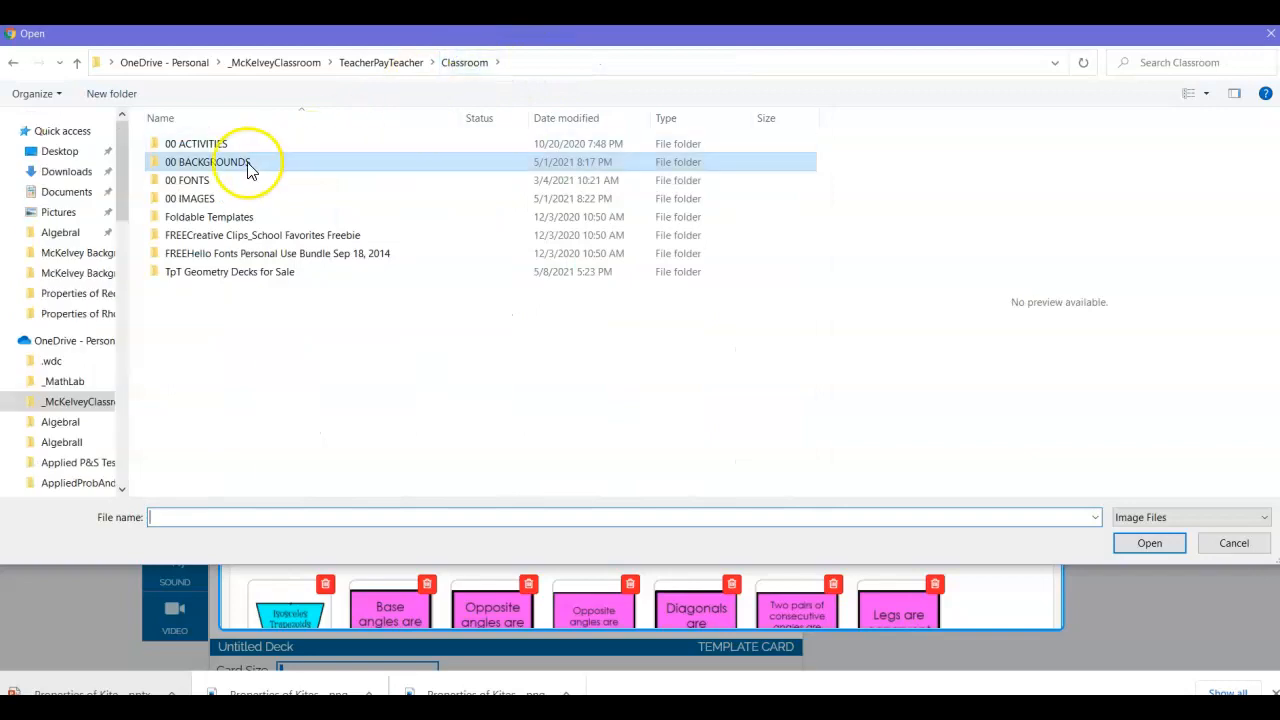
pyautogui.click(190, 272)
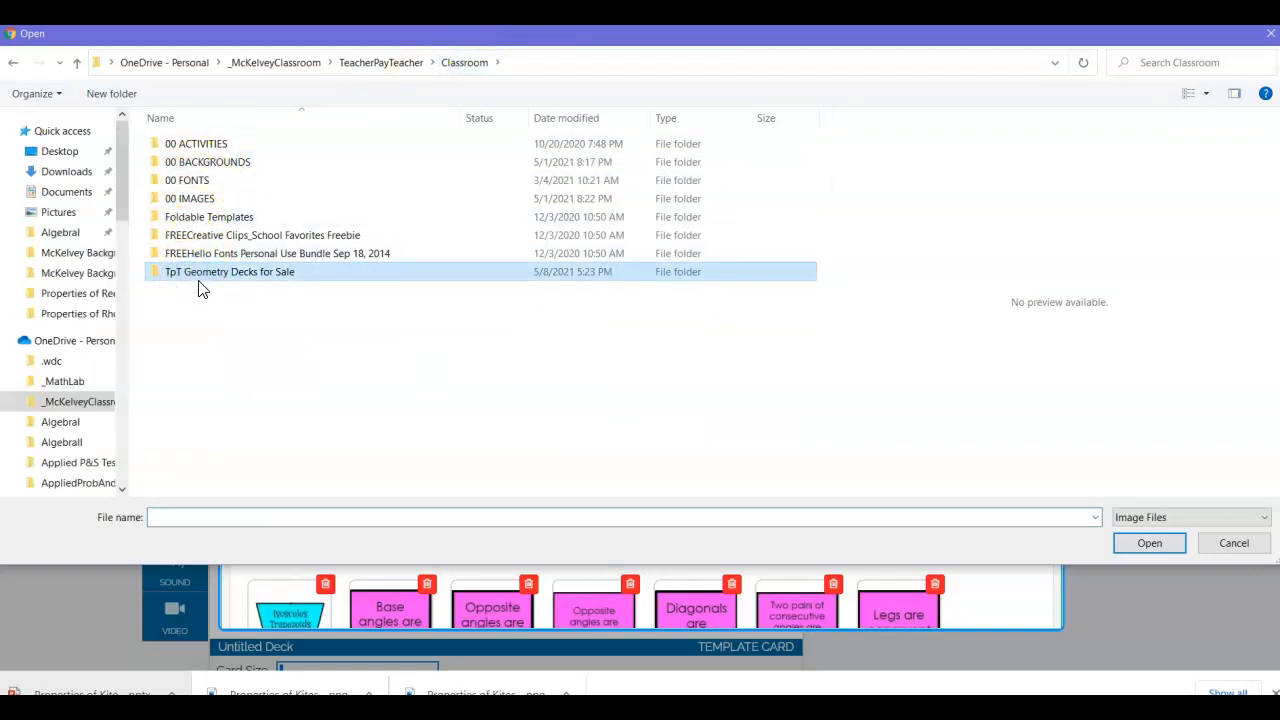
pyautogui.doubleClick(196, 277)
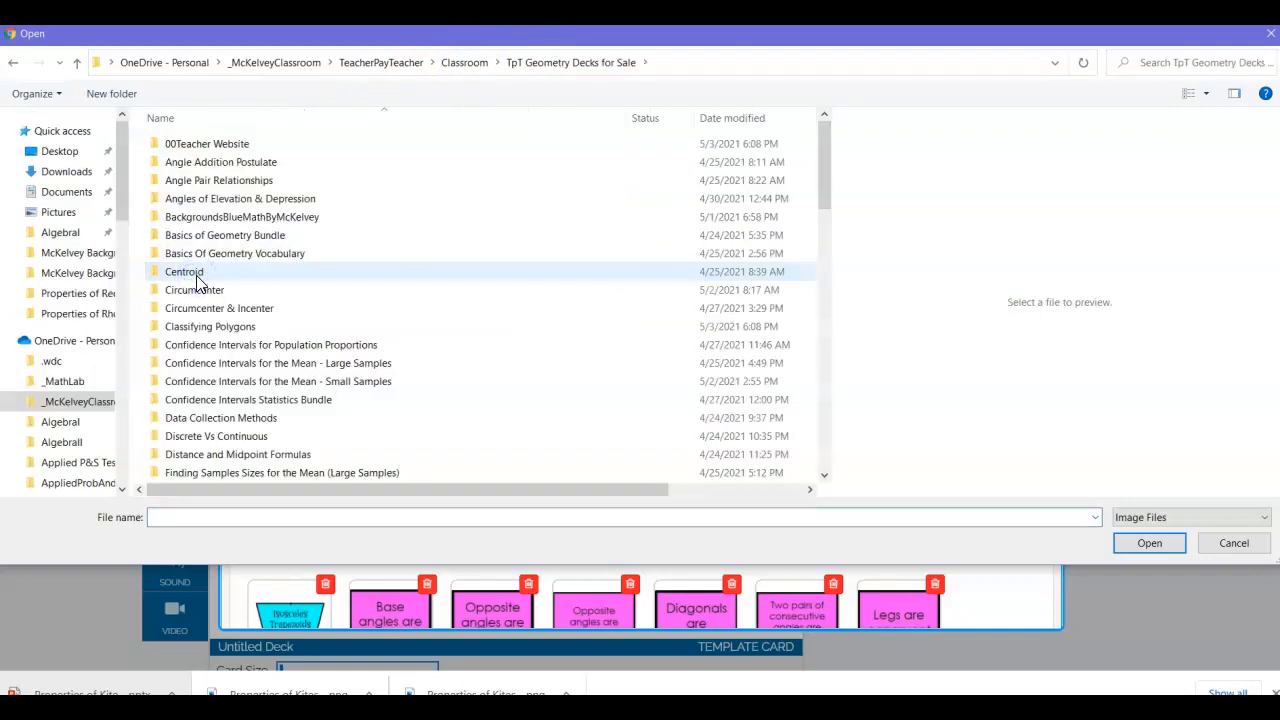
pyautogui.click(192, 206)
pyautogui.click(192, 184)
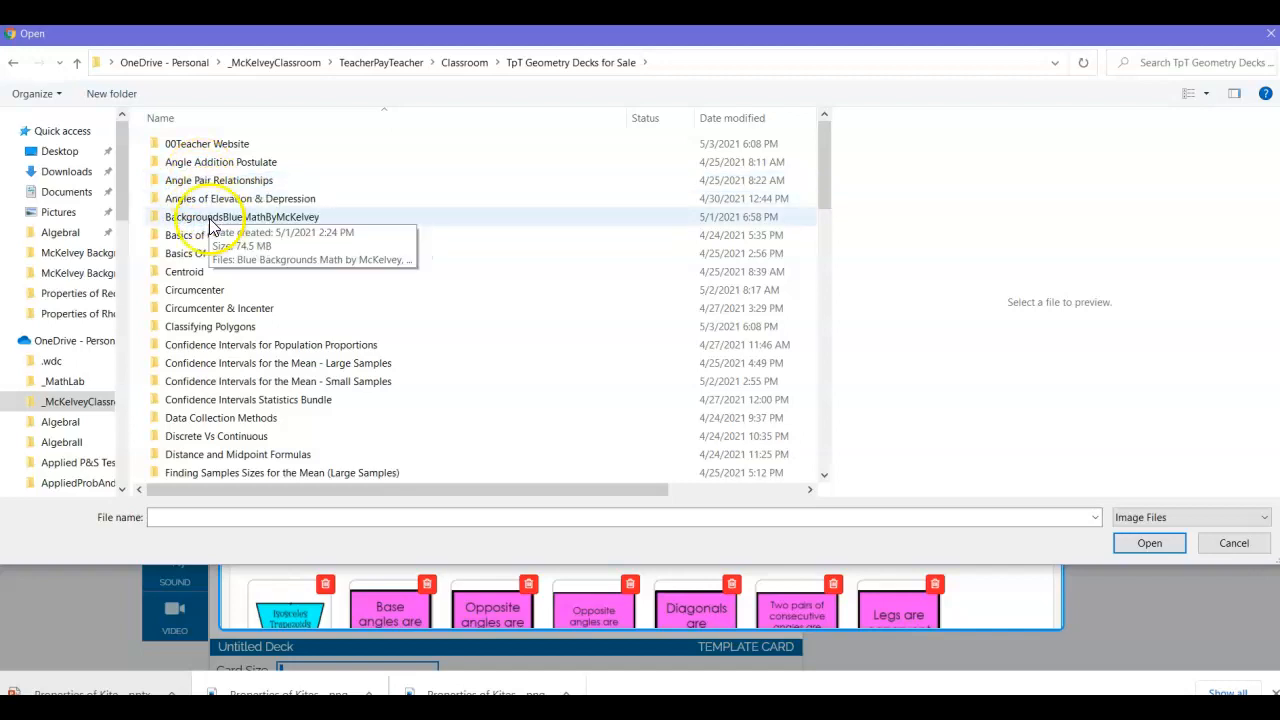
pyautogui.scroll(-6, 210, 226)
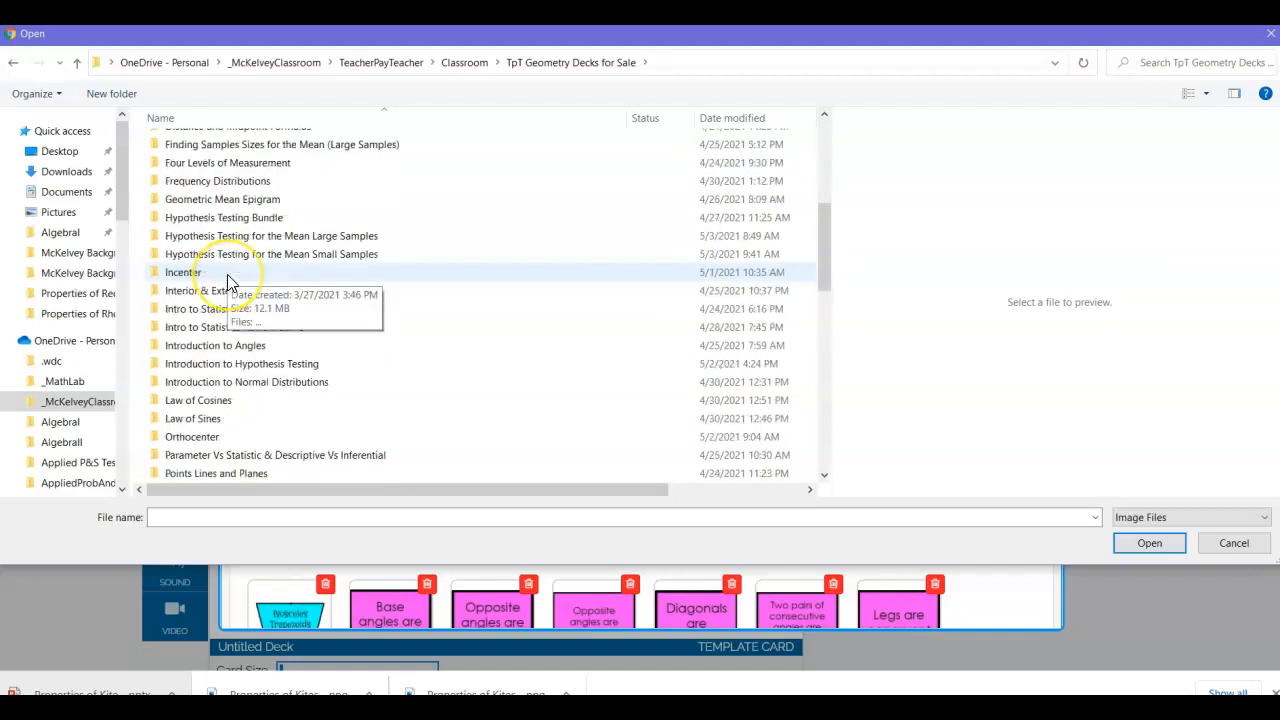
pyautogui.scroll(-2, 227, 278)
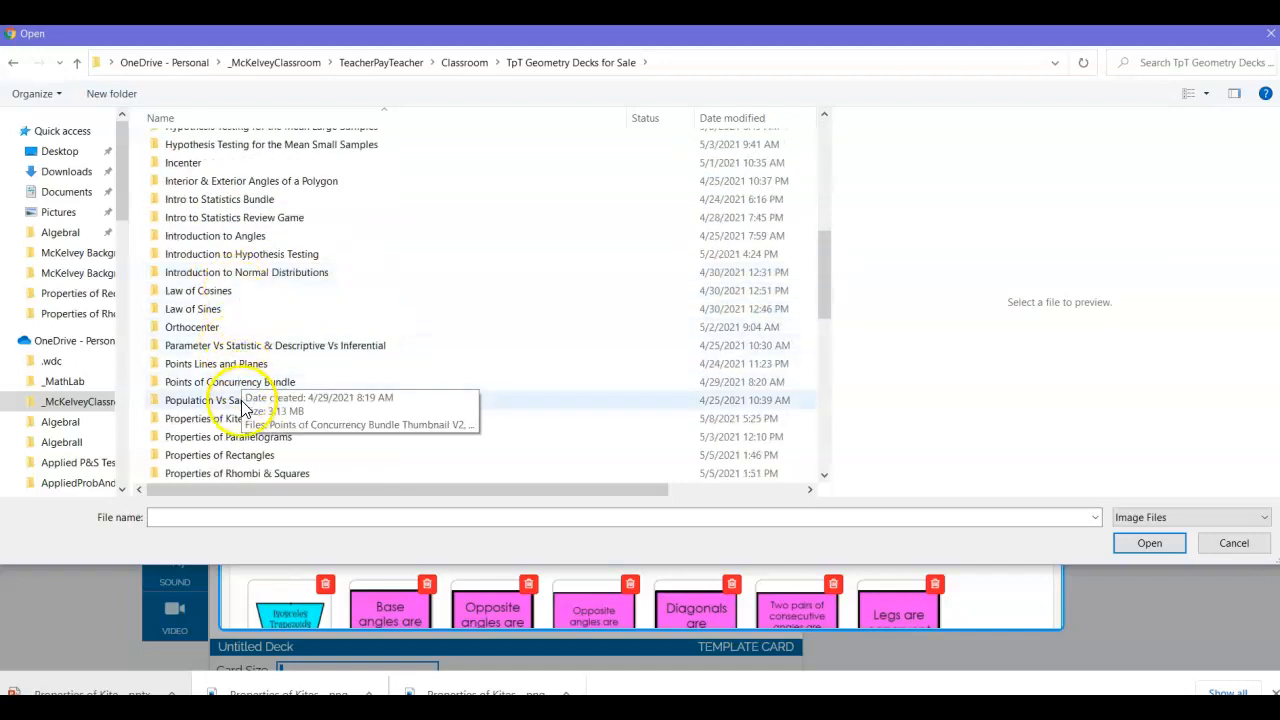
pyautogui.click(230, 420)
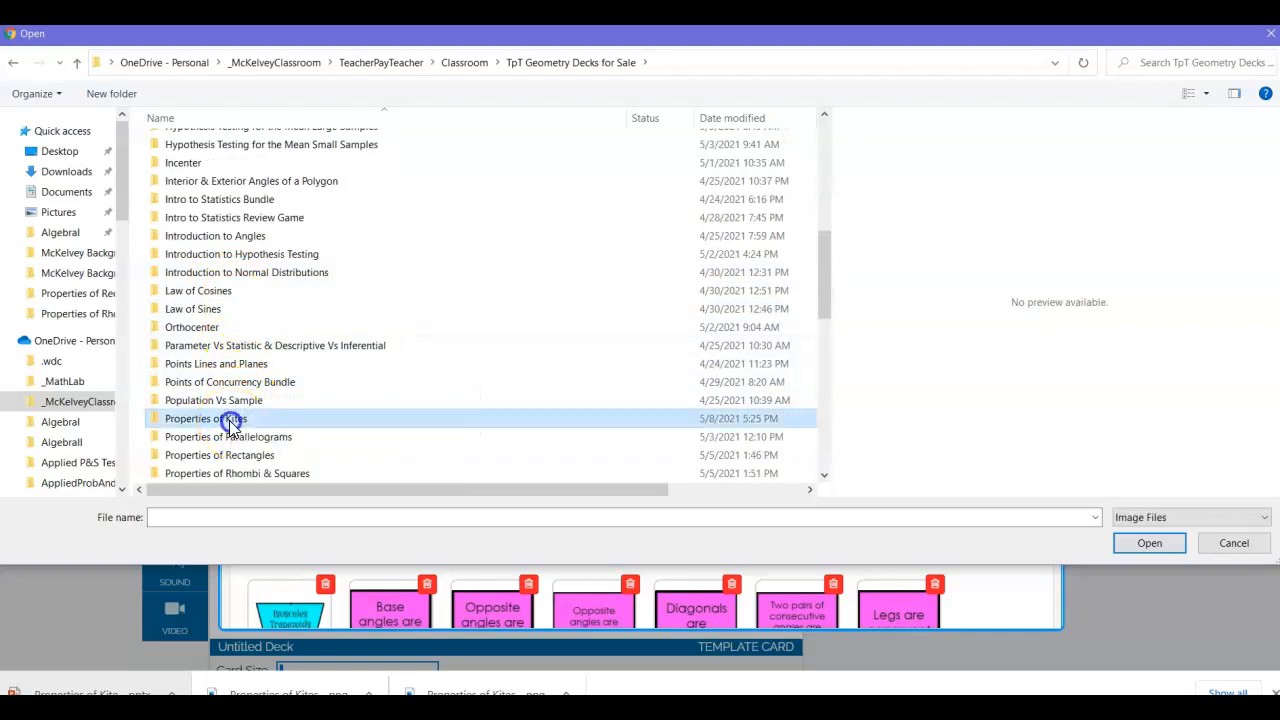
pyautogui.doubleClick(220, 422)
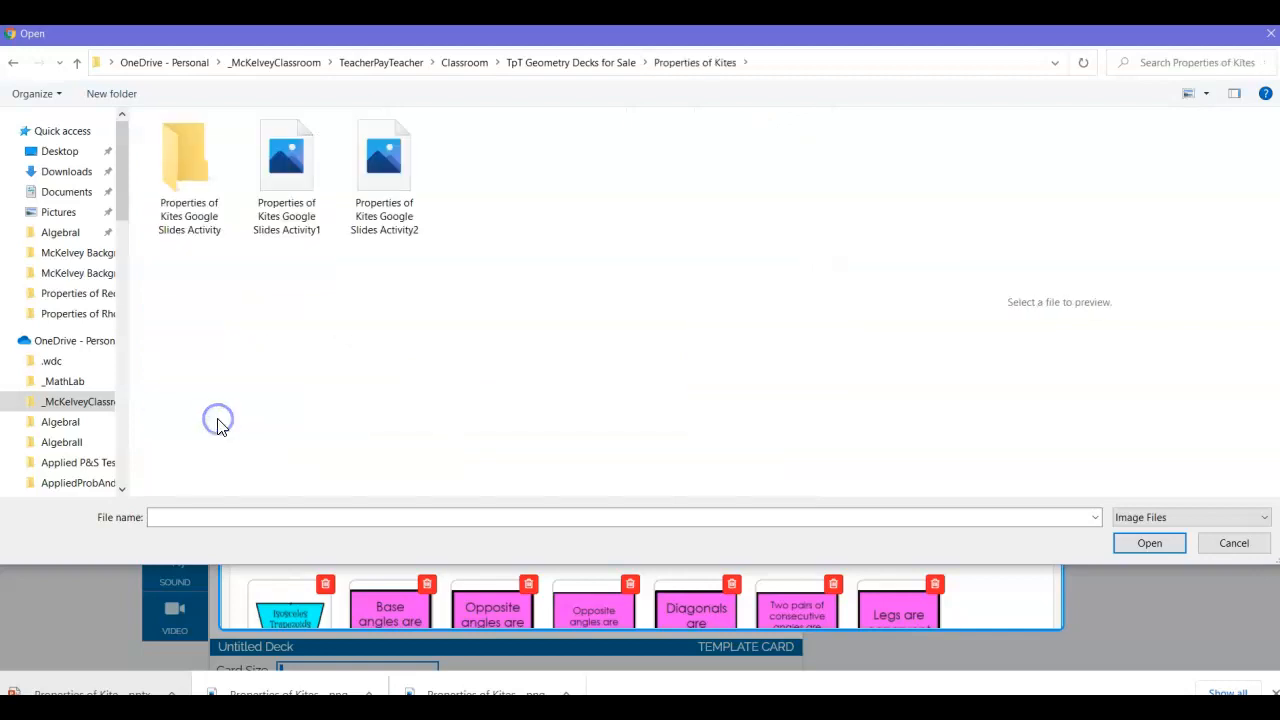
pyautogui.doubleClick(185, 175)
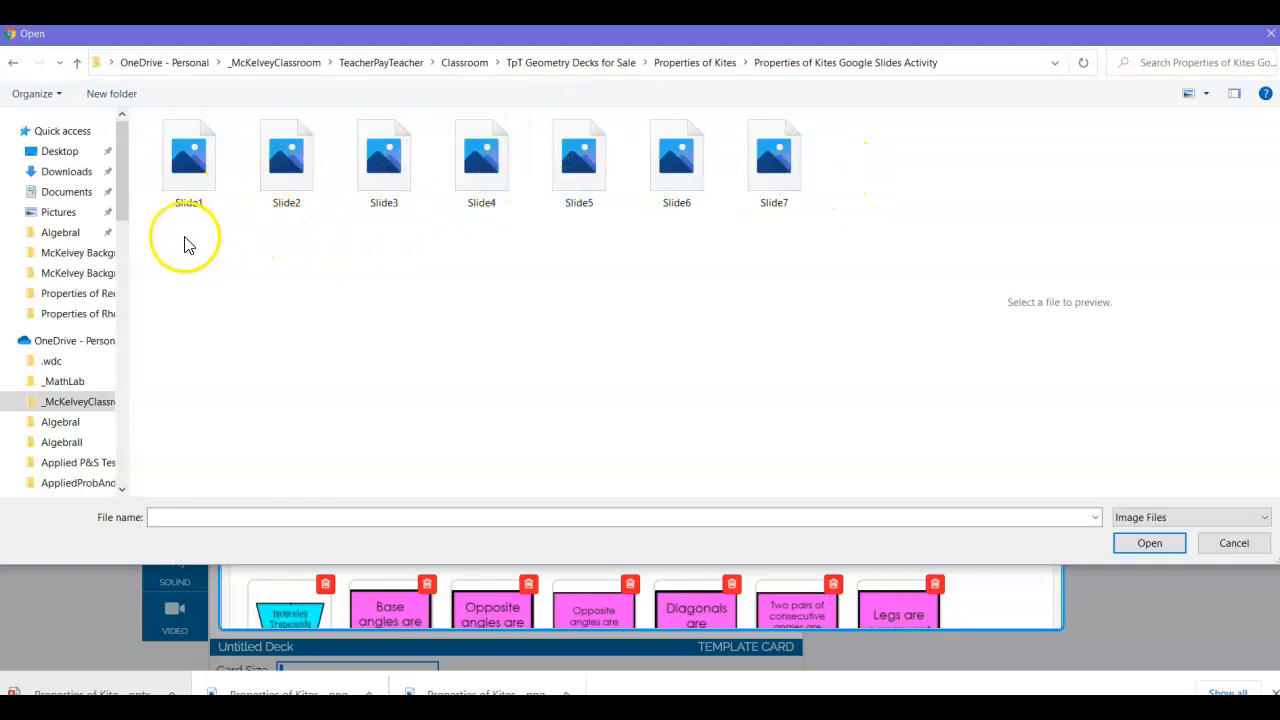
# Upload Slide1 through Slide7 to My Images and close the image library without choosing a background.
pyautogui.moveTo(177, 240); pyautogui.dragTo(836, 116)
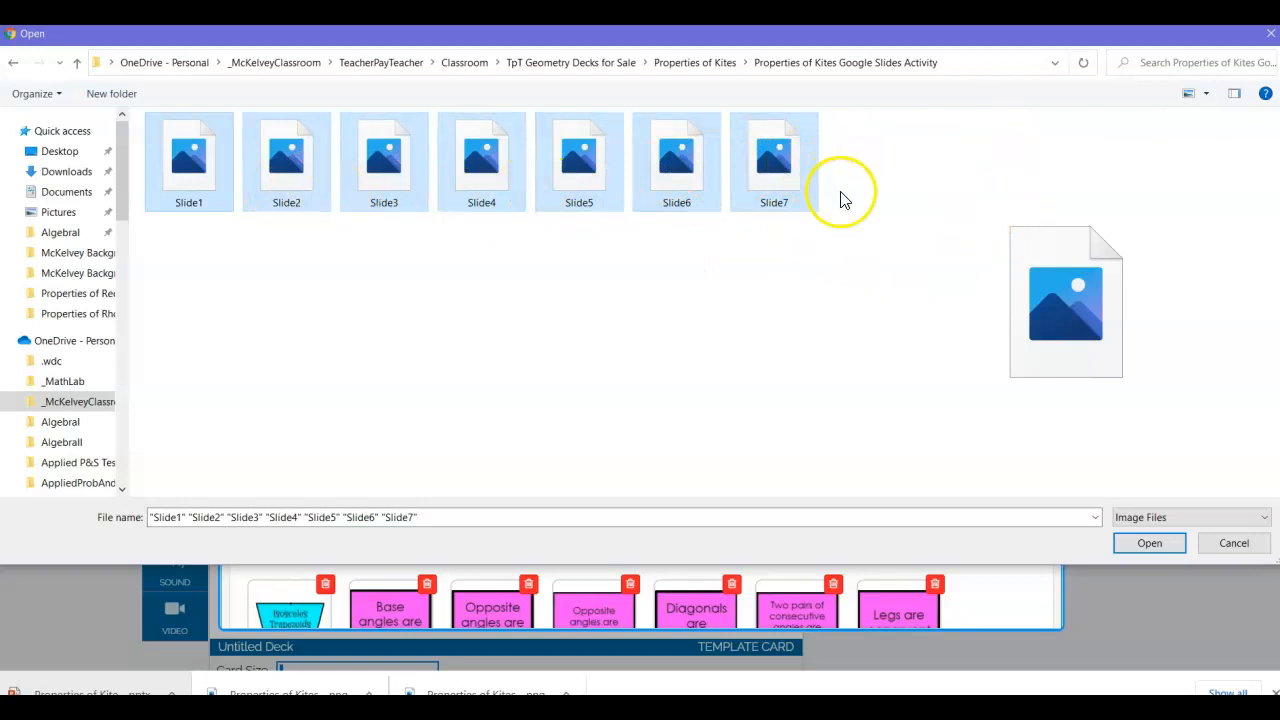
pyautogui.click(1135, 545)
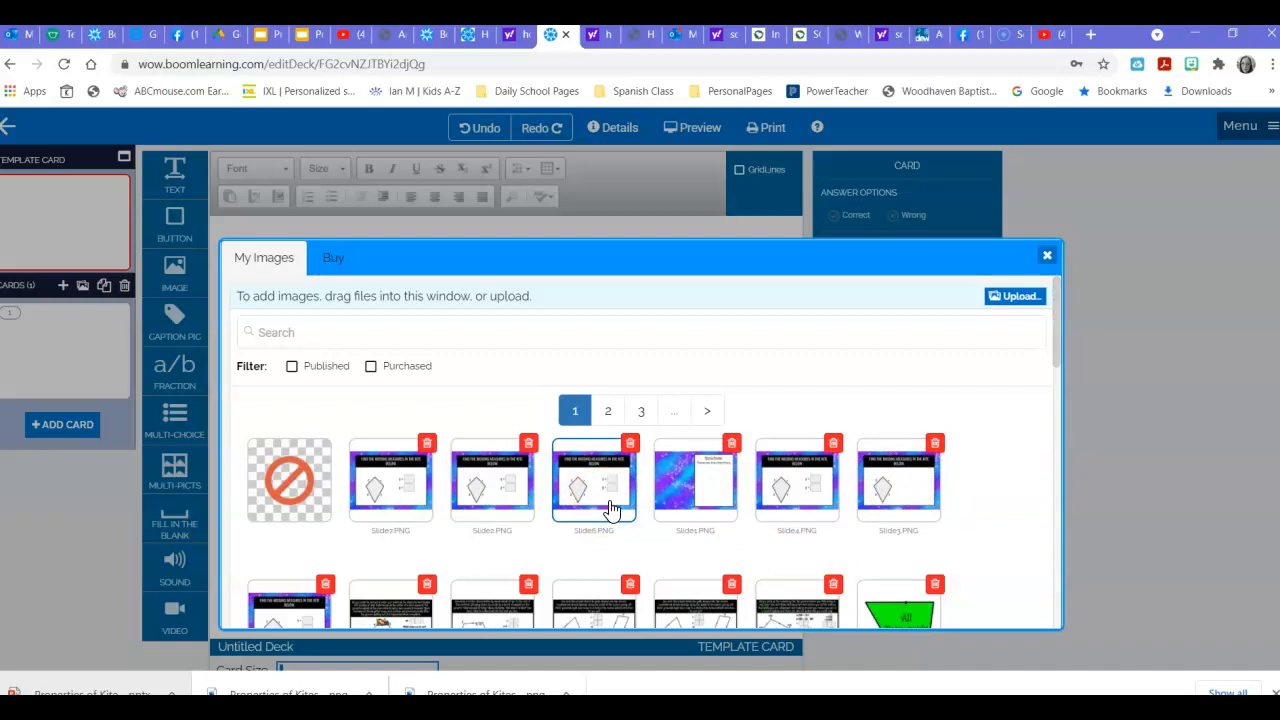
pyautogui.scroll(-1, 612, 510)
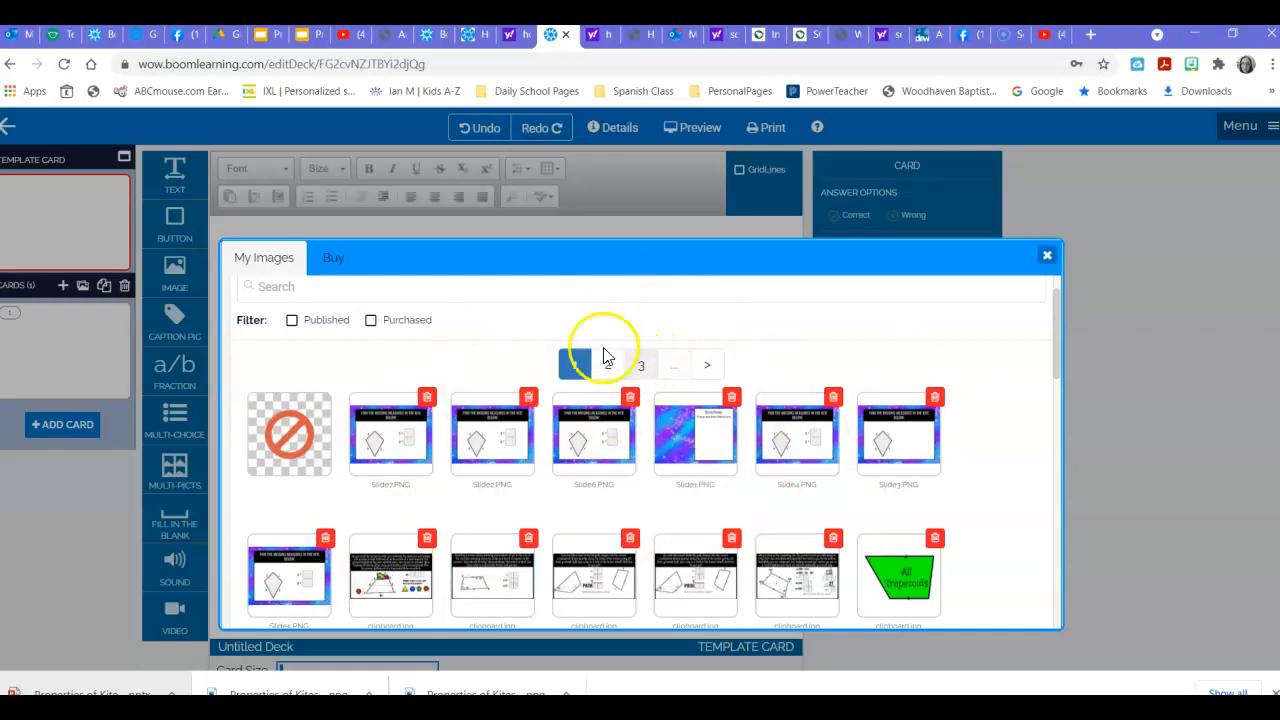
pyautogui.click(1048, 257)
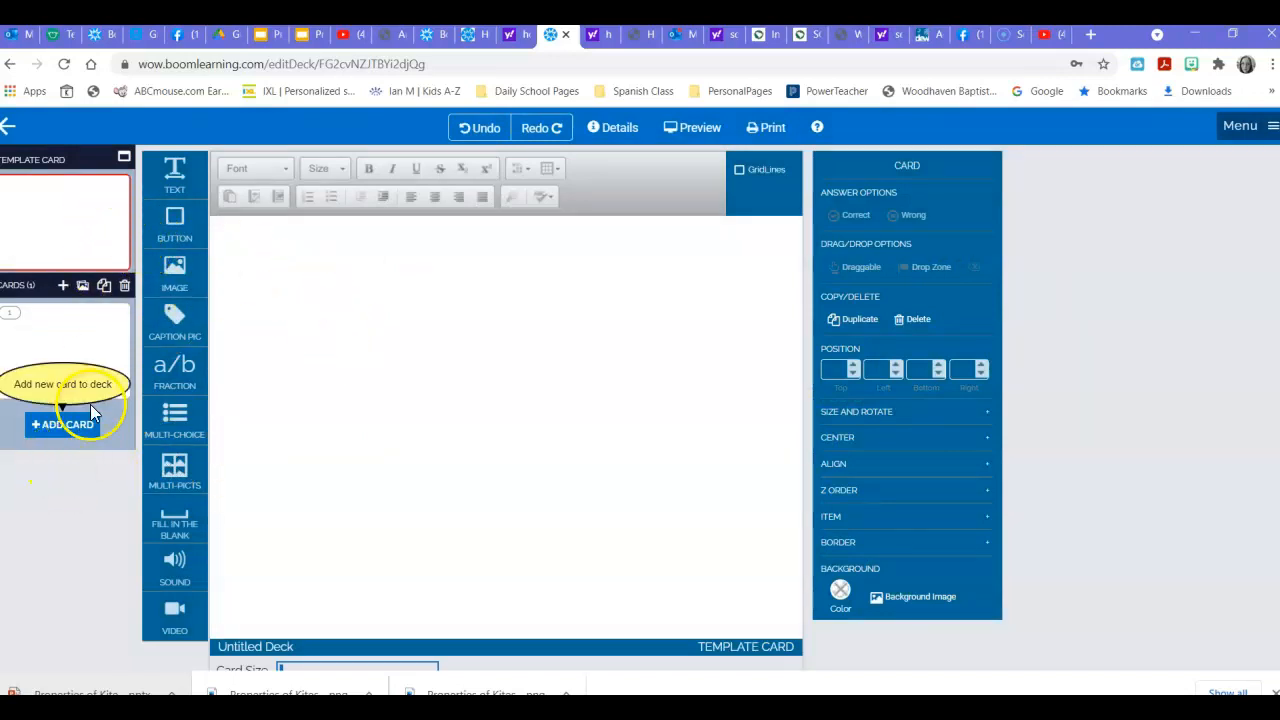
# Set Slide1.PNG, the directions slide, as the background image of card 1.
pyautogui.click(57, 325)
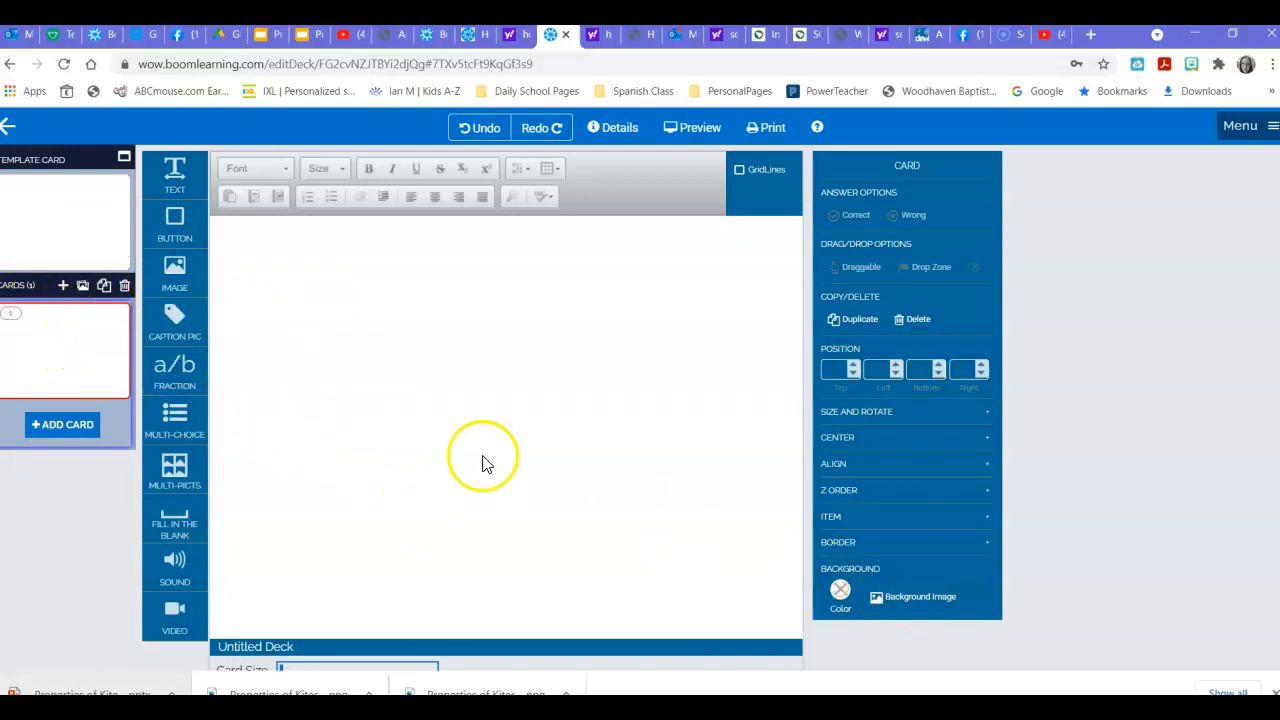
pyautogui.click(908, 598)
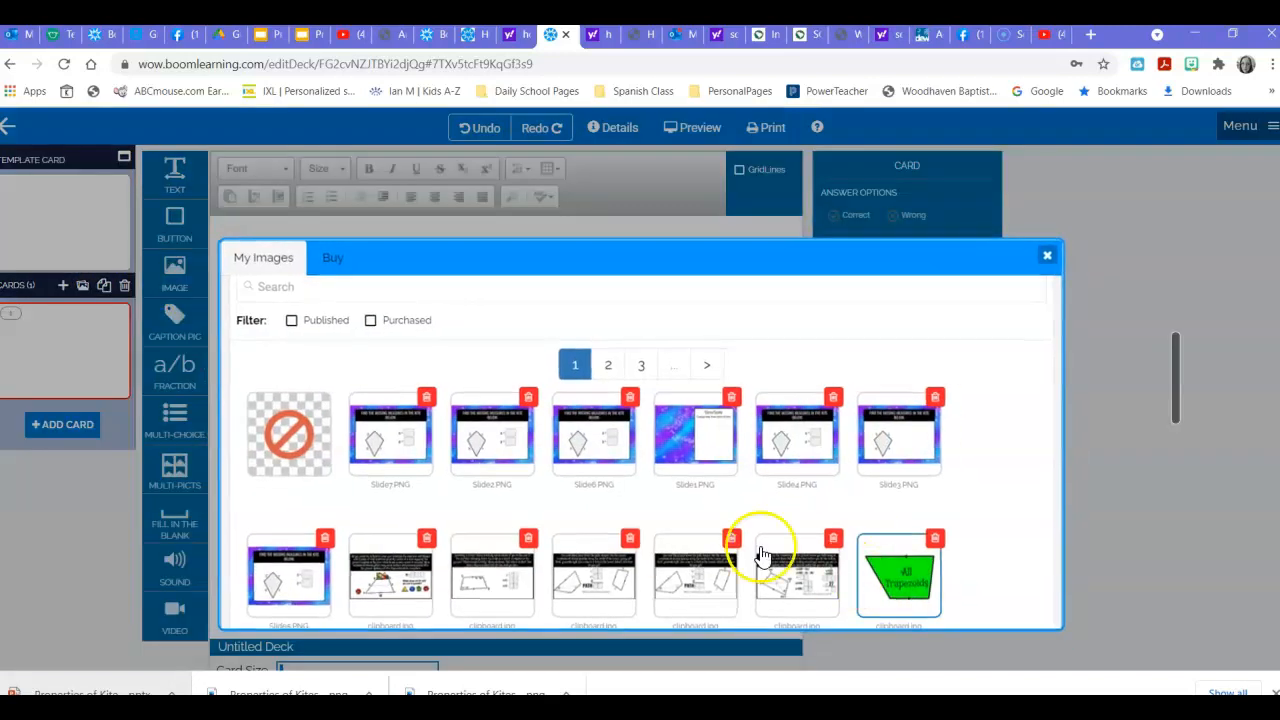
pyautogui.click(705, 457)
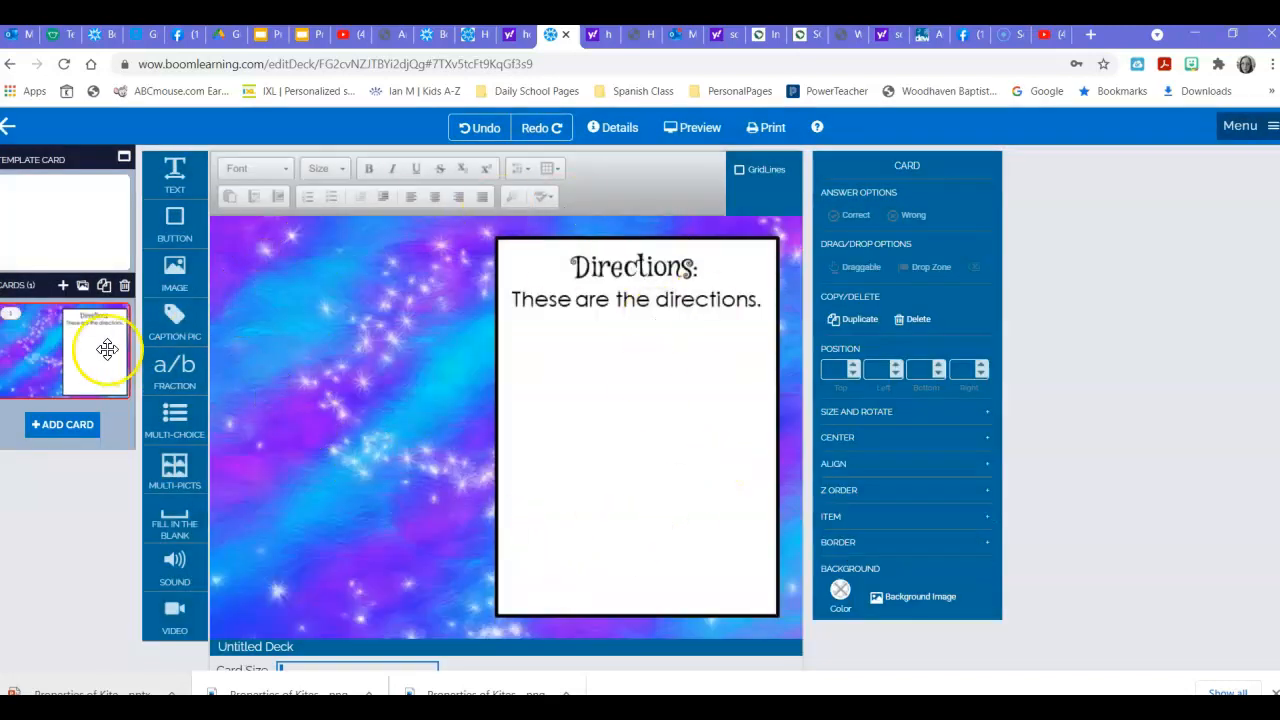
# Add a second card to the deck and choose Slide2.PNG as its background image.
pyautogui.click(62, 286)
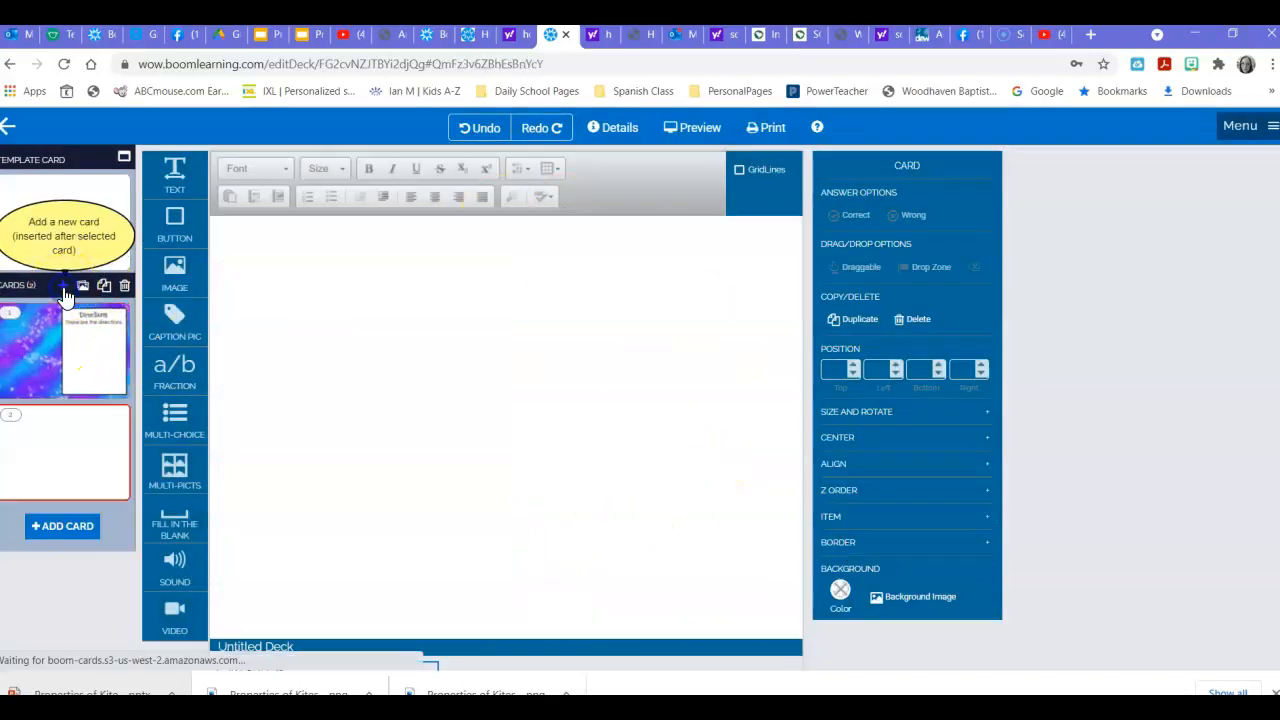
pyautogui.click(907, 602)
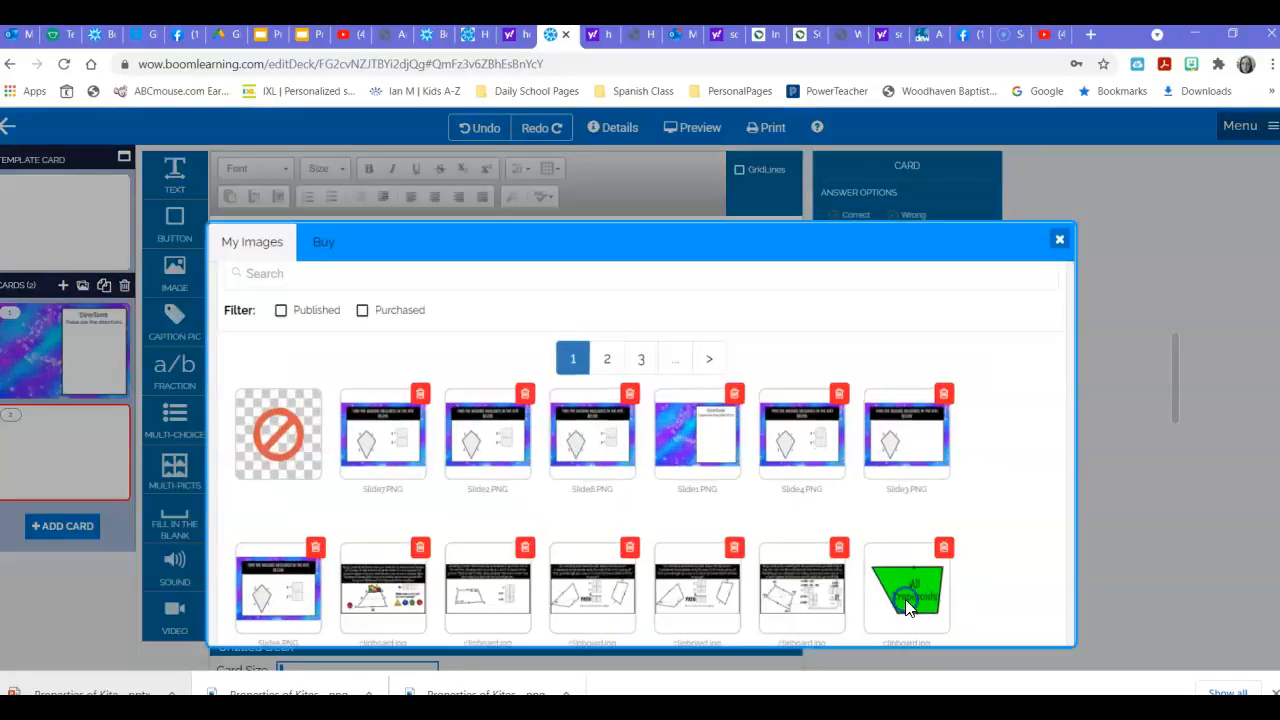
pyautogui.click(497, 452)
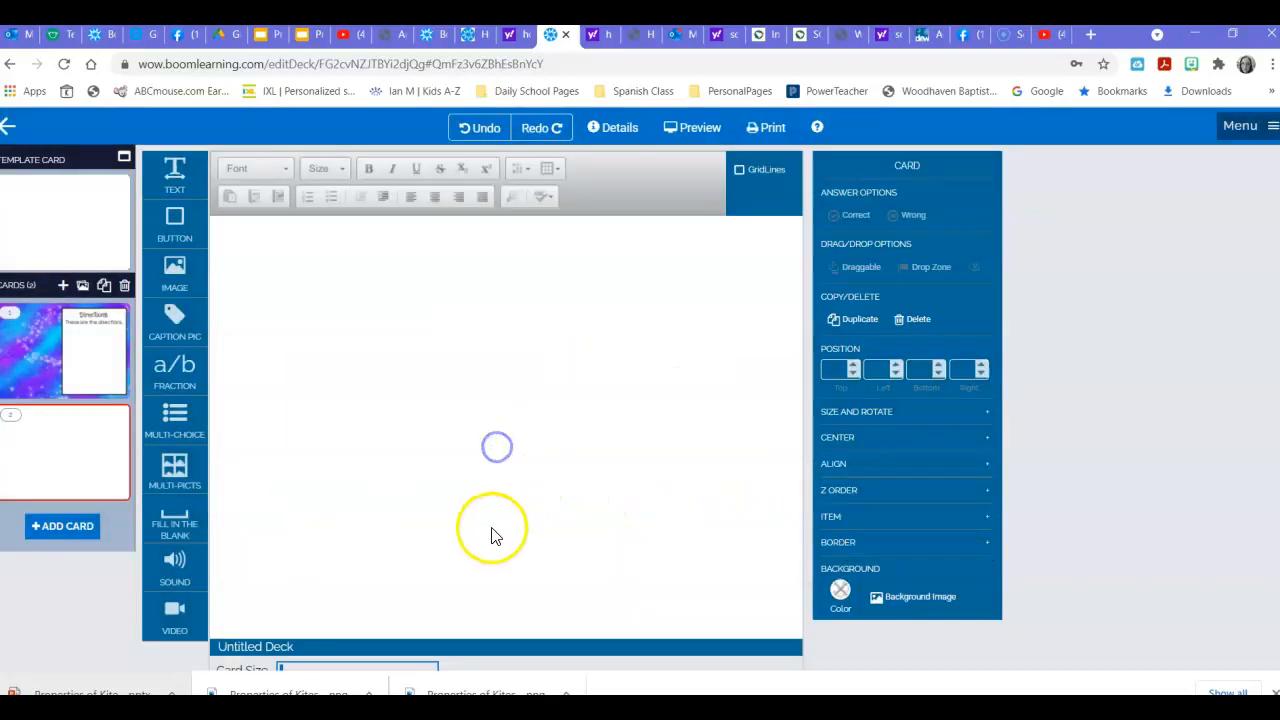
# Add a third card to the deck and set Slide3.PNG, the kite without answer boxes, as its background image.
pyautogui.click(62, 287)
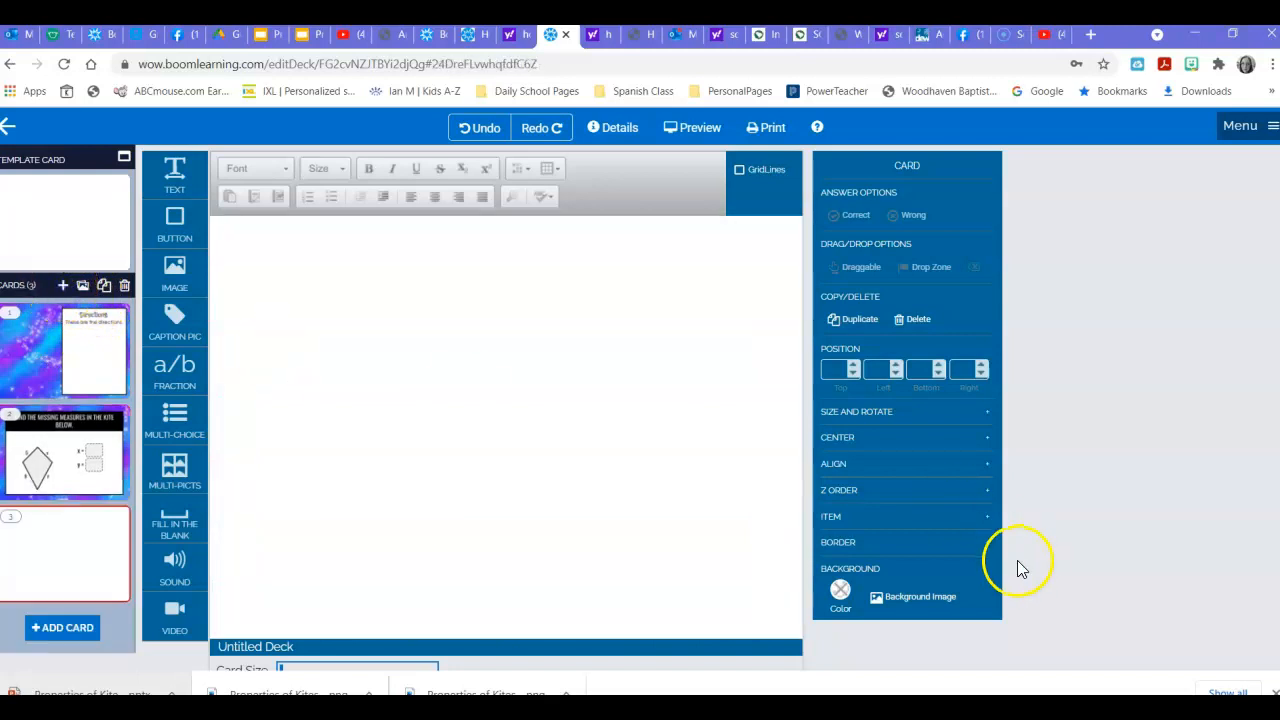
pyautogui.click(908, 602)
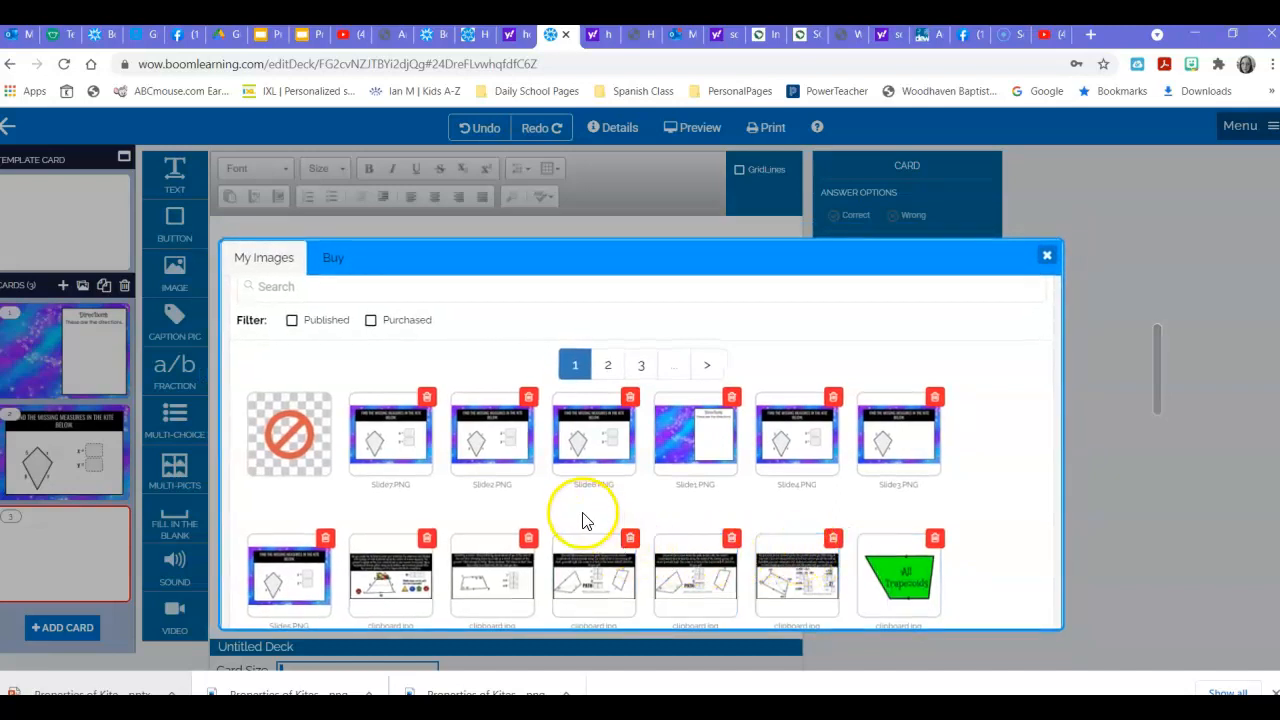
pyautogui.click(903, 452)
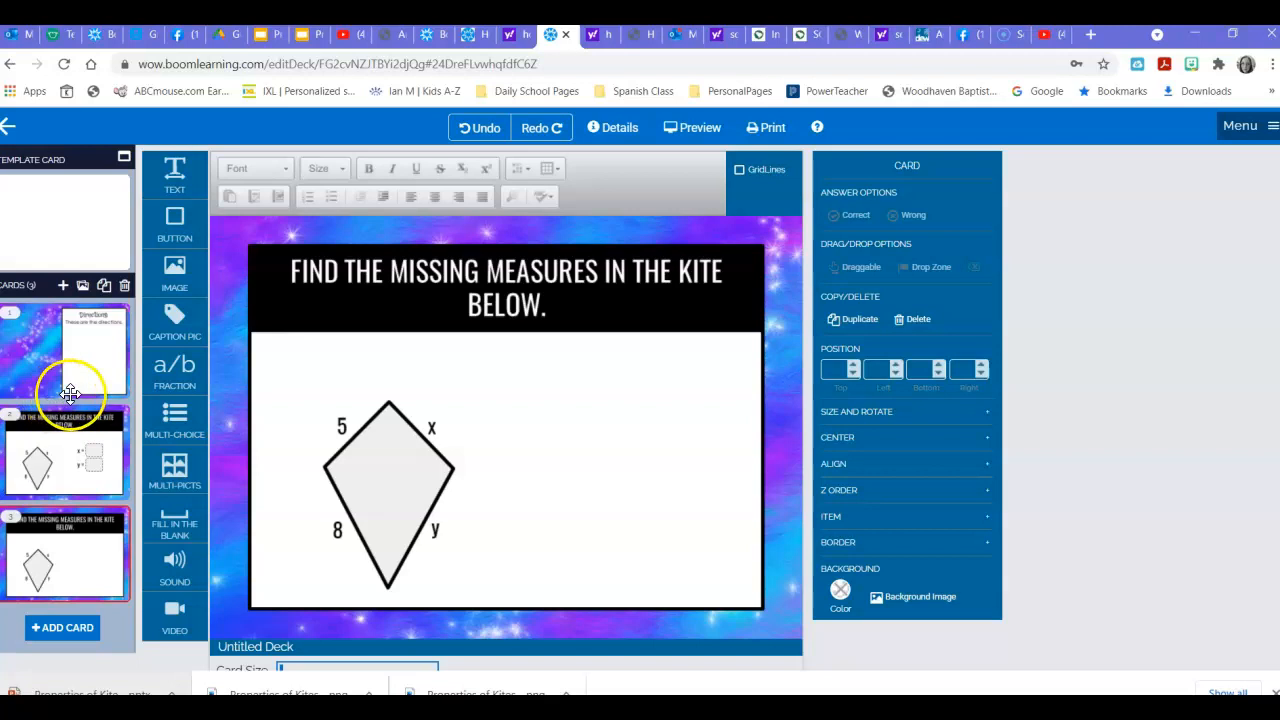
# On card 2, place a fill-in-the-blank field over the dashed x box and resize it to fit the box.
pyautogui.click(92, 459)
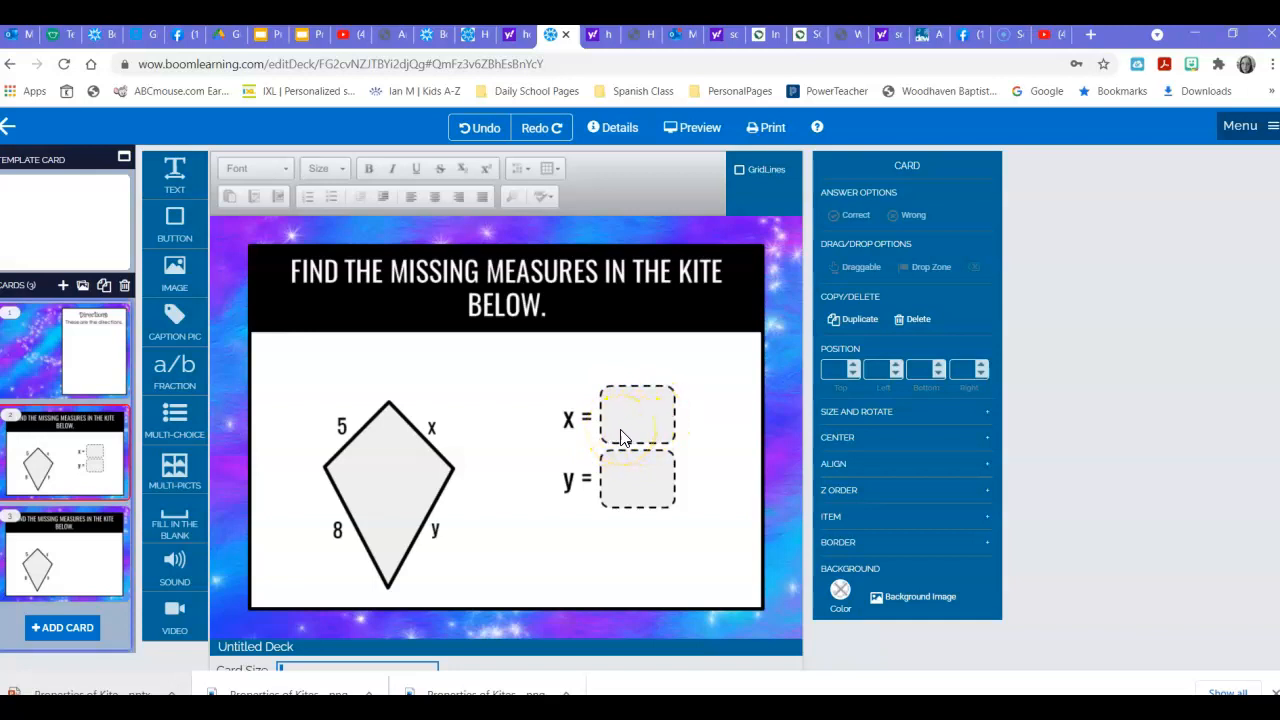
pyautogui.moveTo(170, 520)
pyautogui.mouseDown()
pyautogui.moveTo(448, 402)
pyautogui.moveTo(173, 524)
pyautogui.mouseUp()
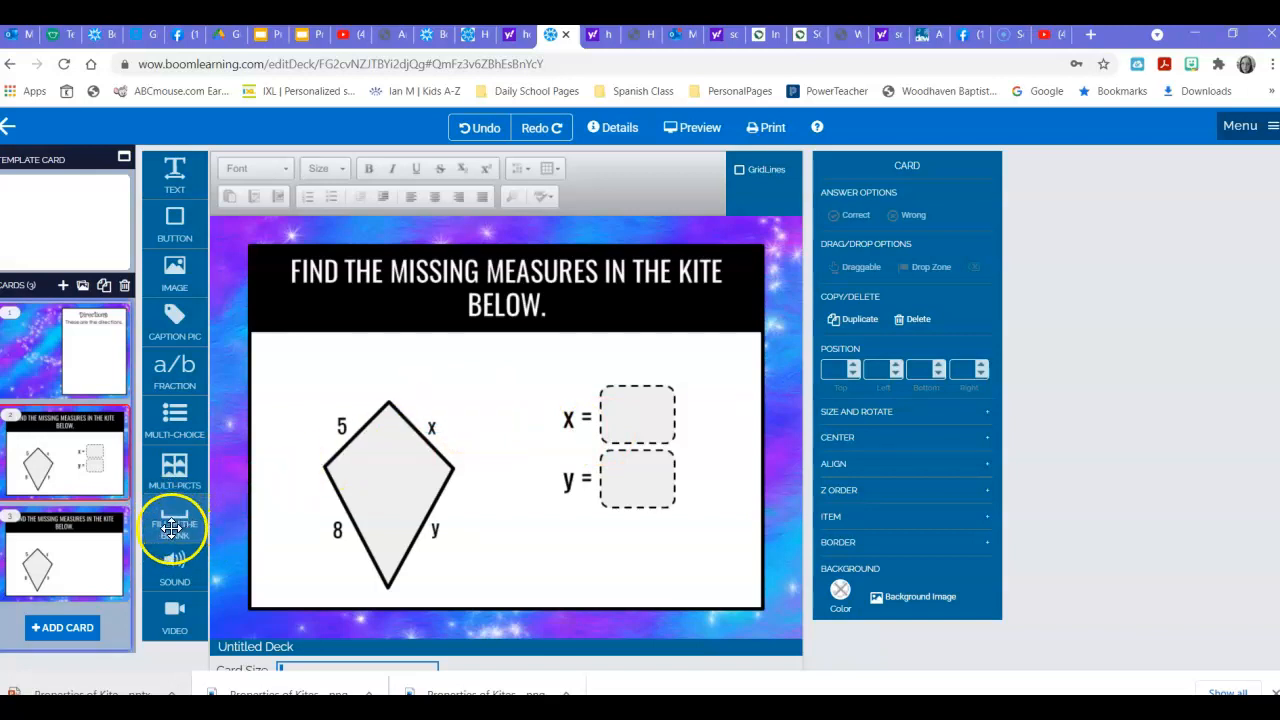
pyautogui.moveTo(170, 528); pyautogui.dragTo(637, 420)
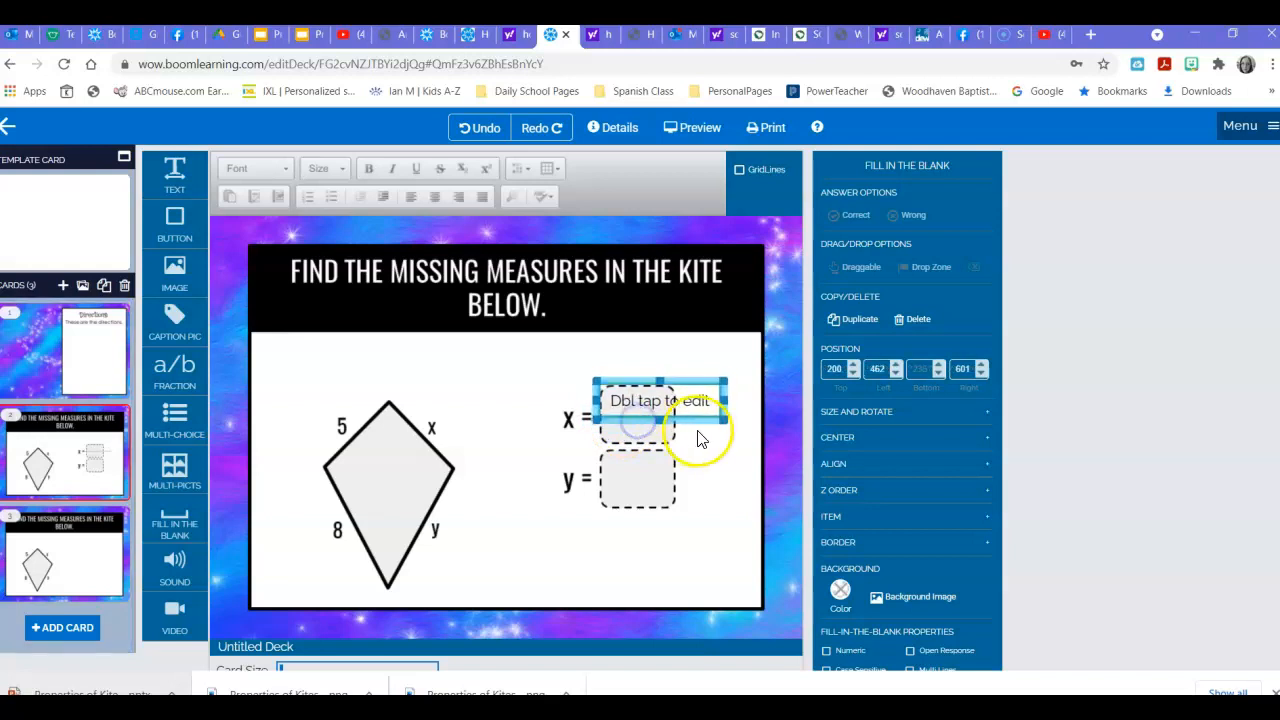
pyautogui.moveTo(725, 420); pyautogui.dragTo(681, 449)
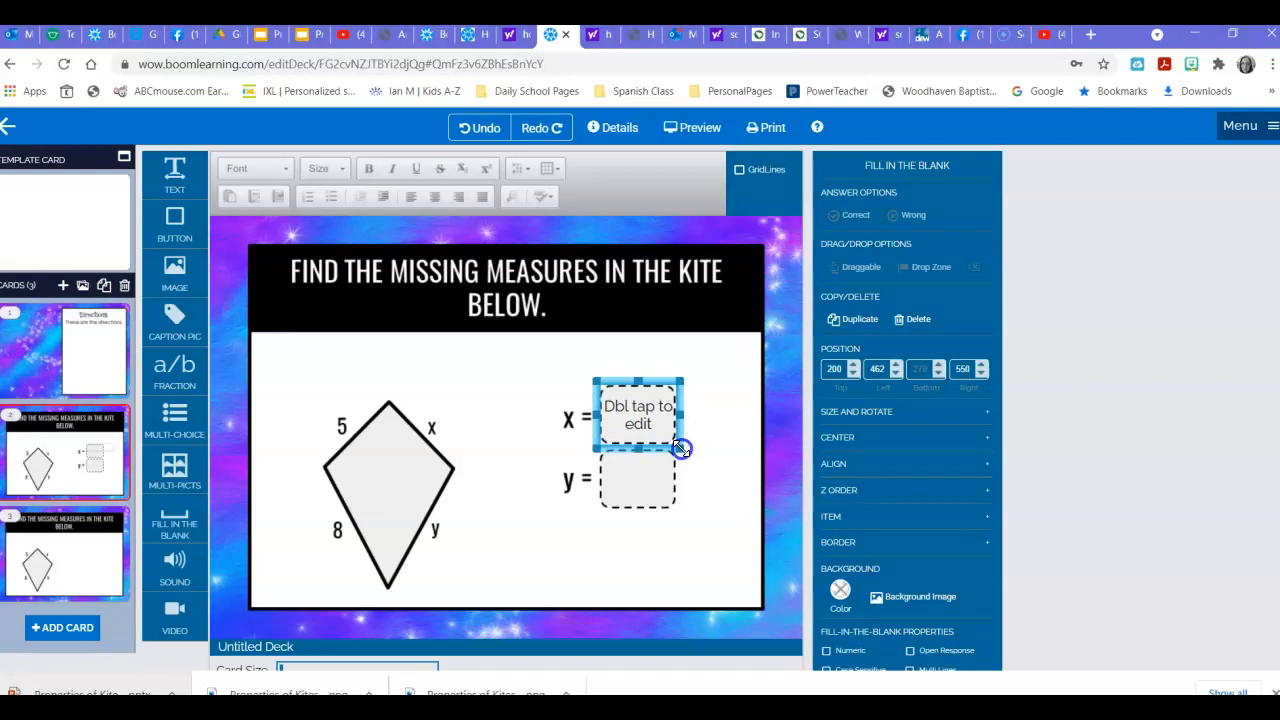
pyautogui.moveTo(682, 453); pyautogui.dragTo(683, 451)
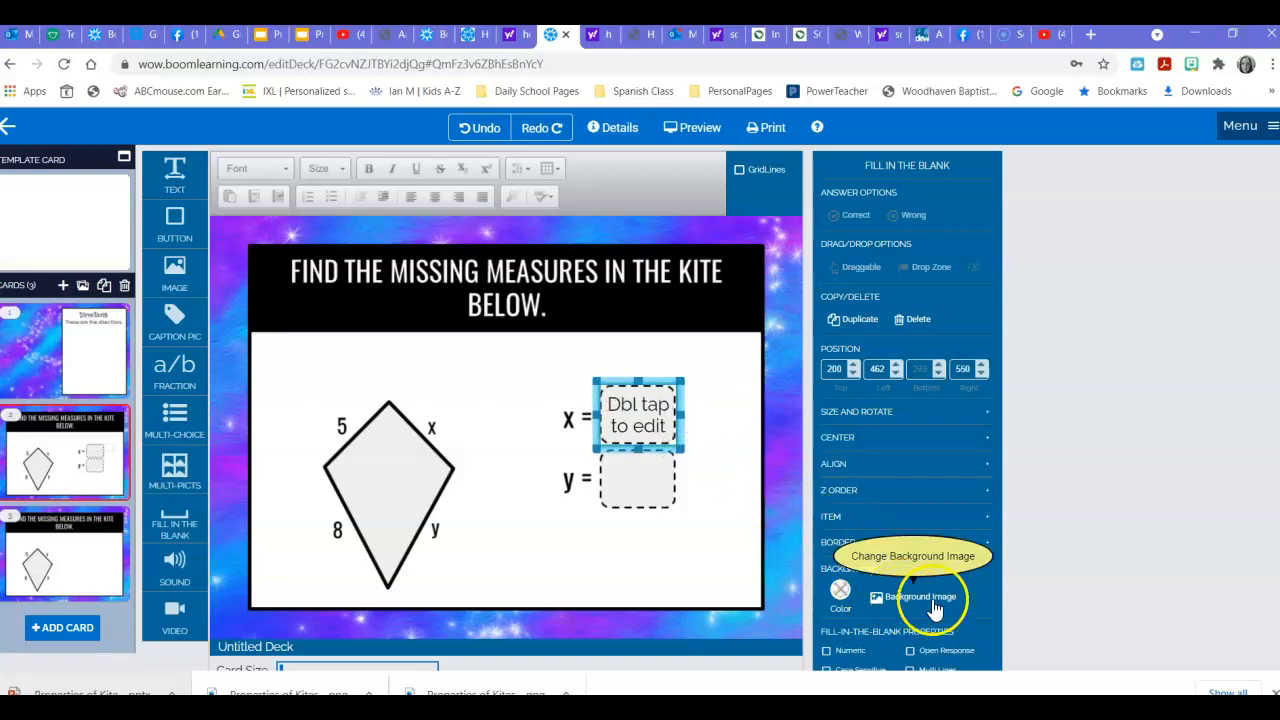
# Set the border radius of the x fill-in-the-blank field to 11.
pyautogui.scroll(-1, 884, 513)
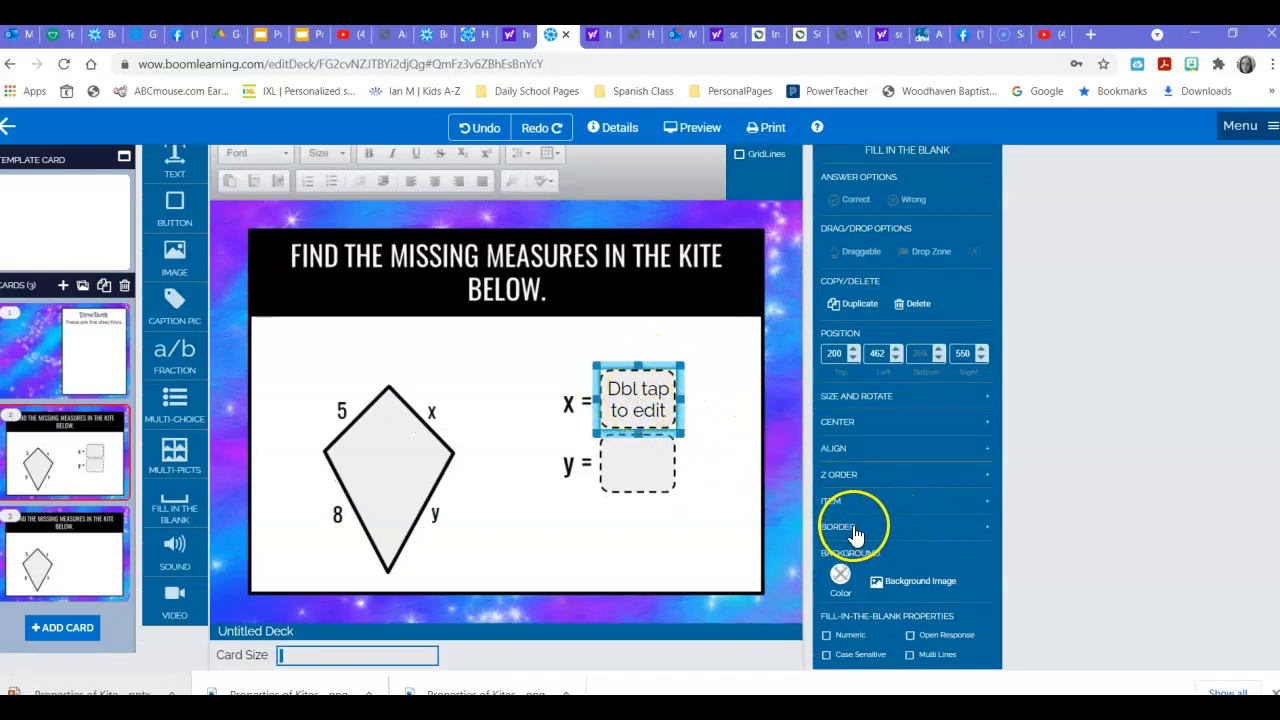
pyautogui.click(840, 527)
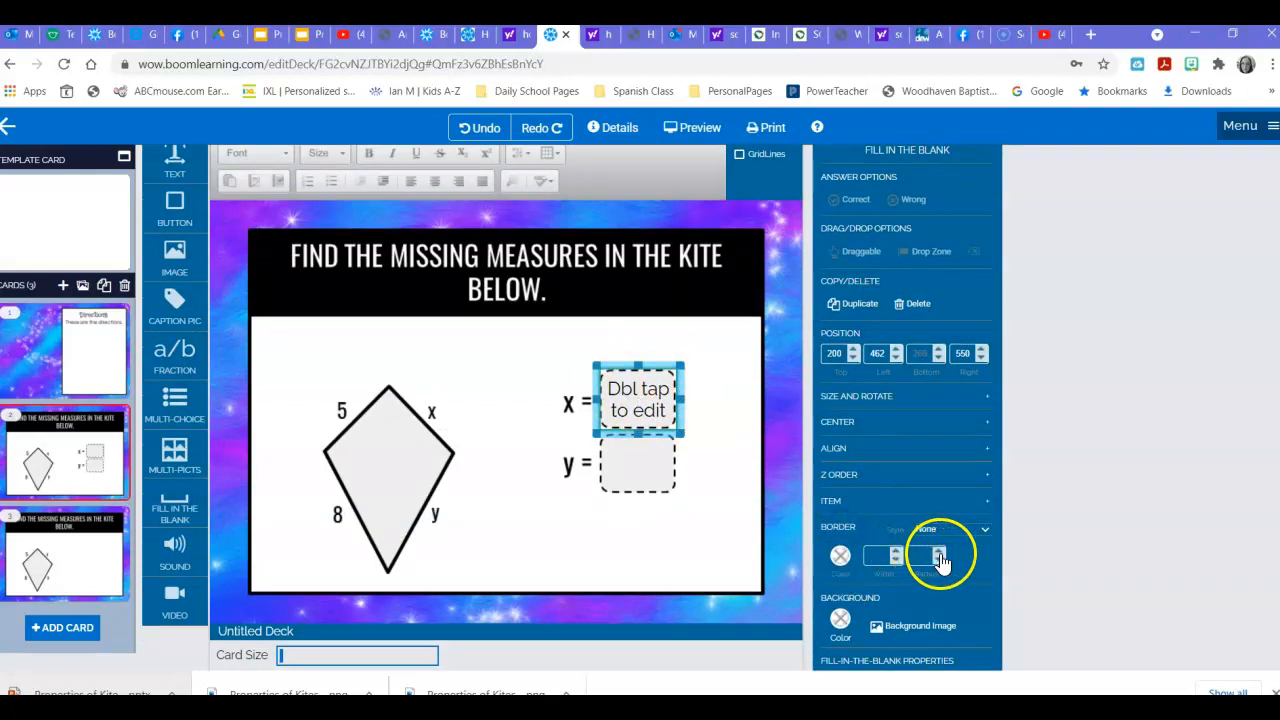
pyautogui.click(940, 554)
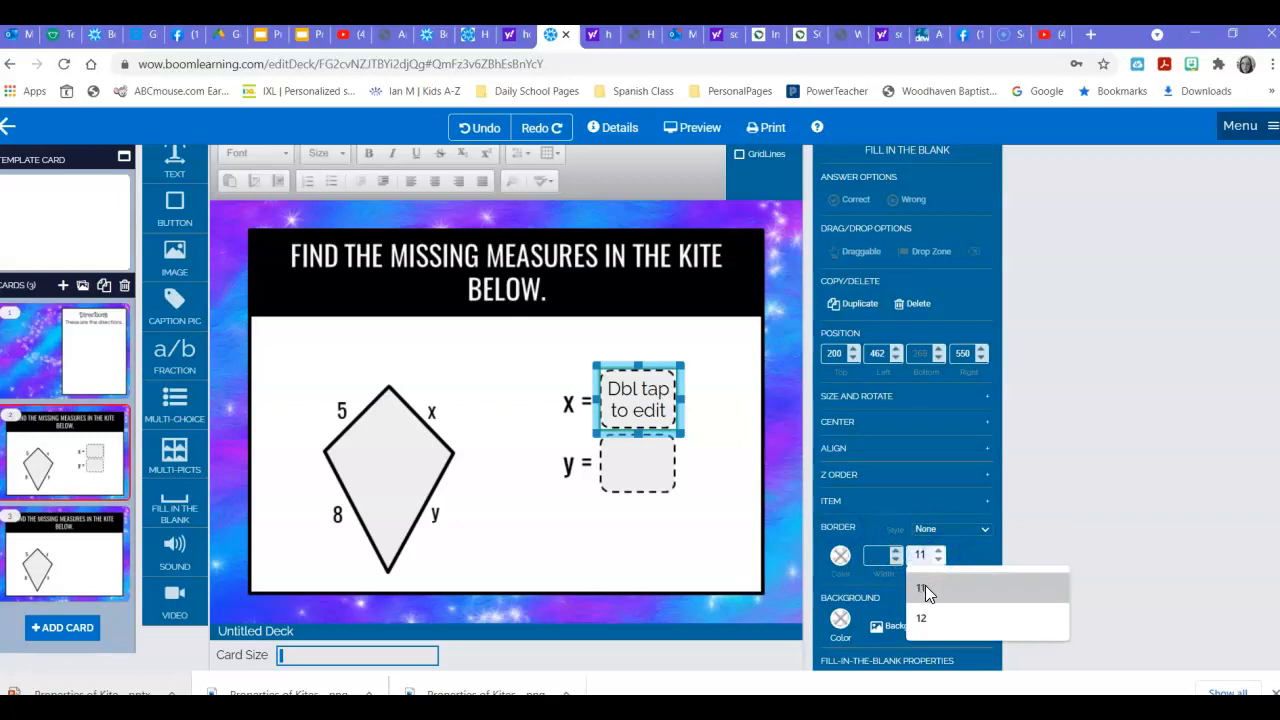
pyautogui.click(925, 585)
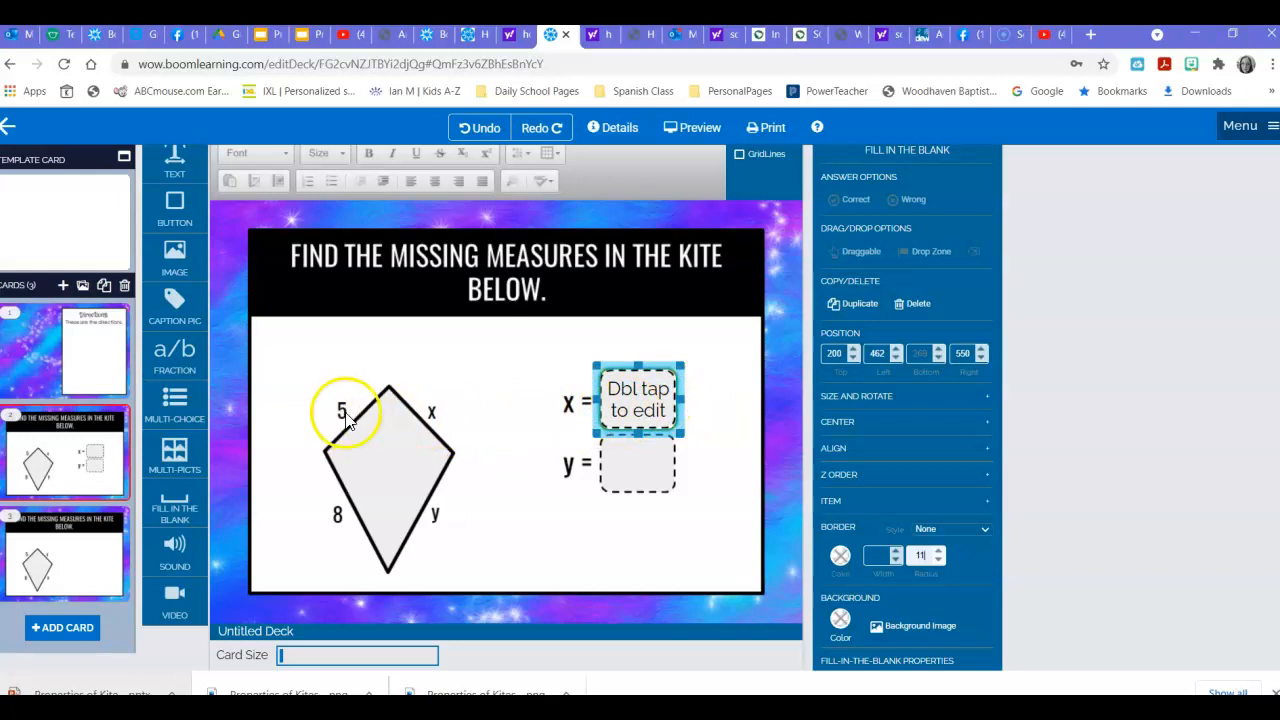
# Enter 5 as an answer for the x blank and turn on Ignore Whitespace.
pyautogui.doubleClick(647, 397)
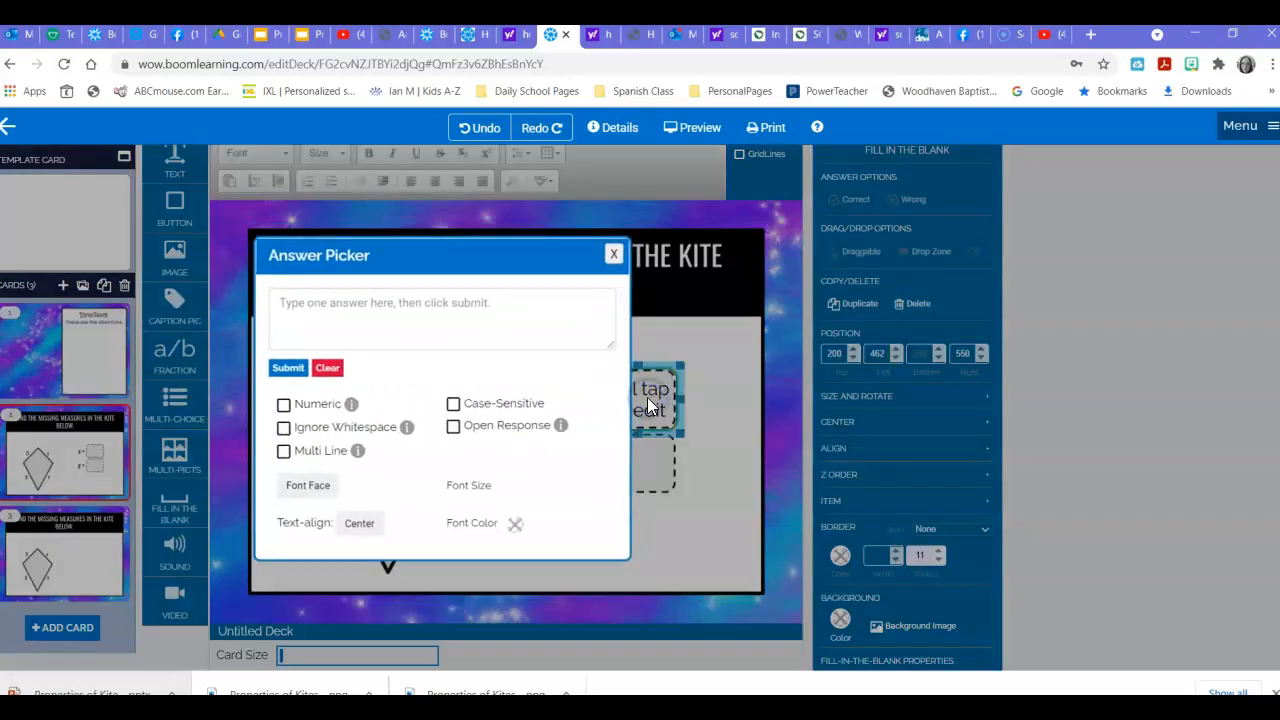
pyautogui.click(330, 318)
pyautogui.write('5')
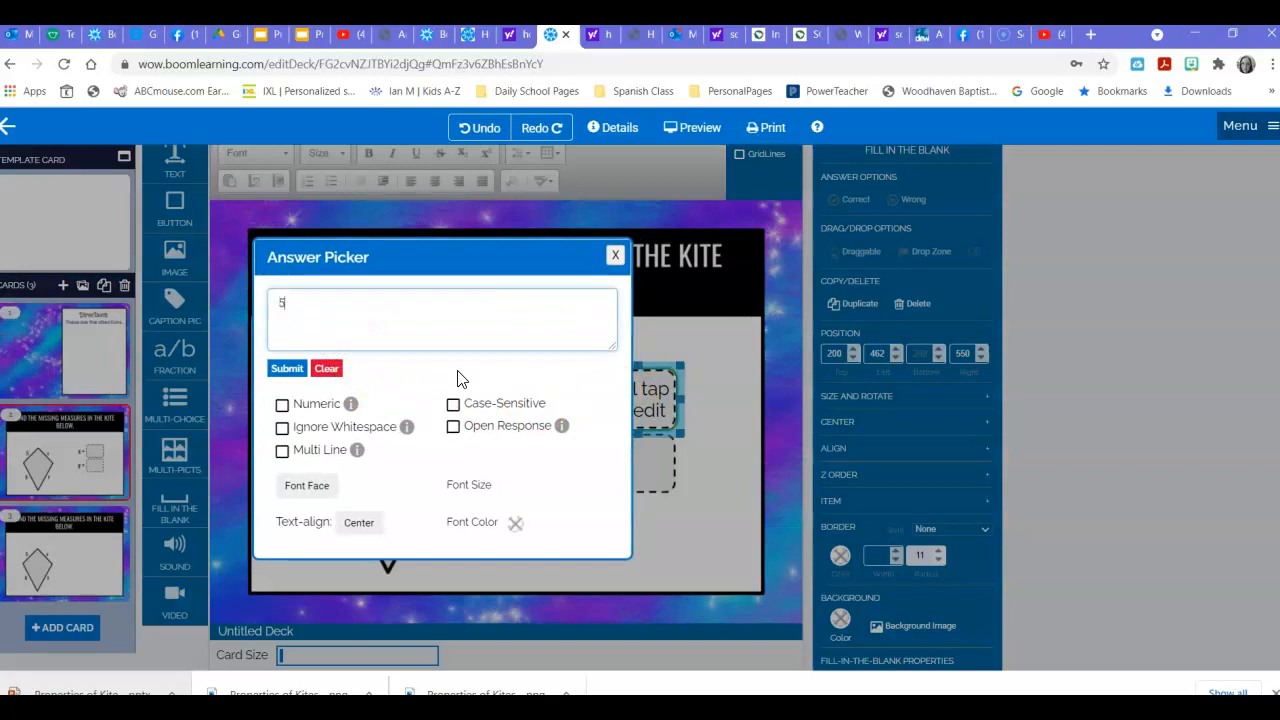
pyautogui.click(284, 409)
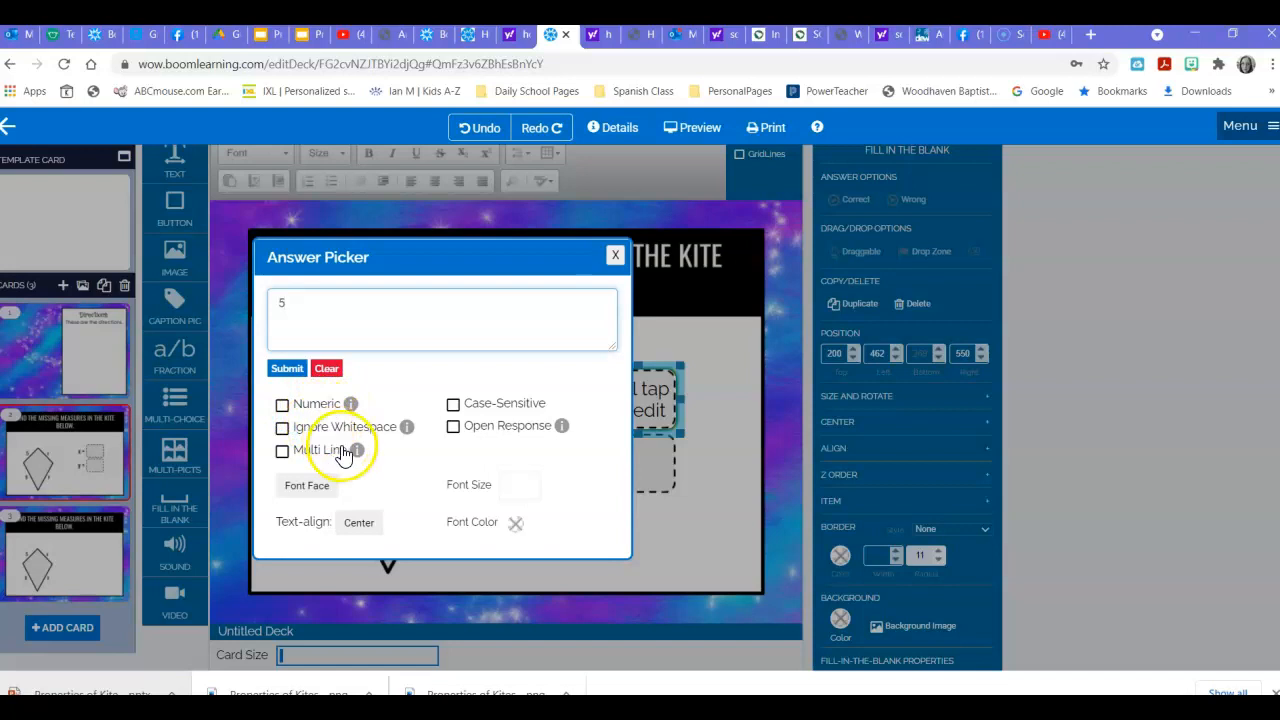
pyautogui.click(283, 429)
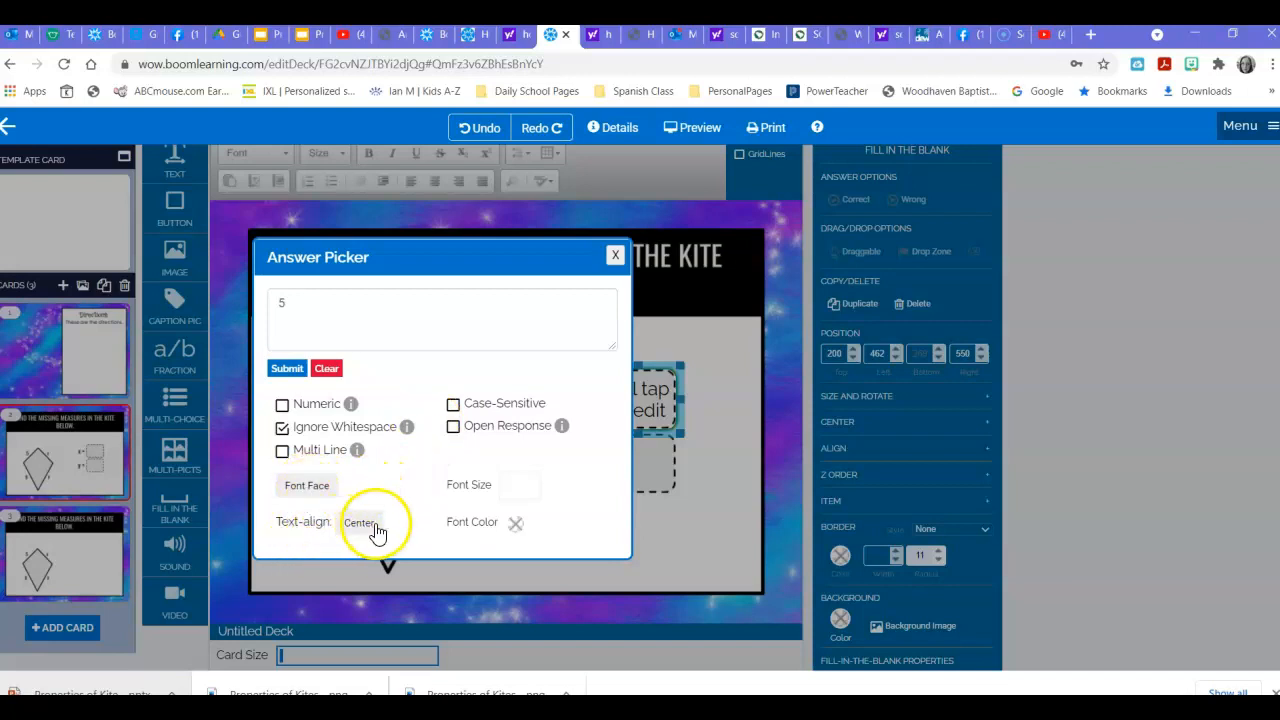
# Set the x blank's font size to 50 and font color to blue, and submit the answer 5.
pyautogui.click(510, 484)
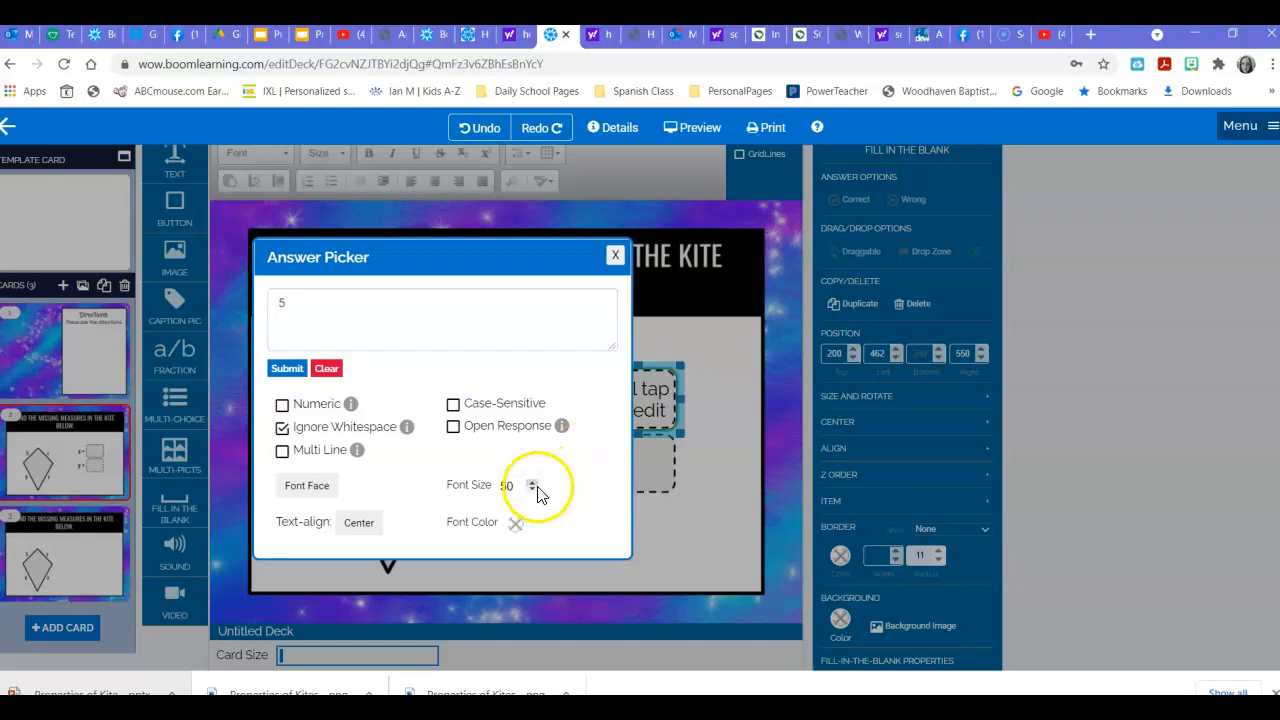
pyautogui.click(516, 526)
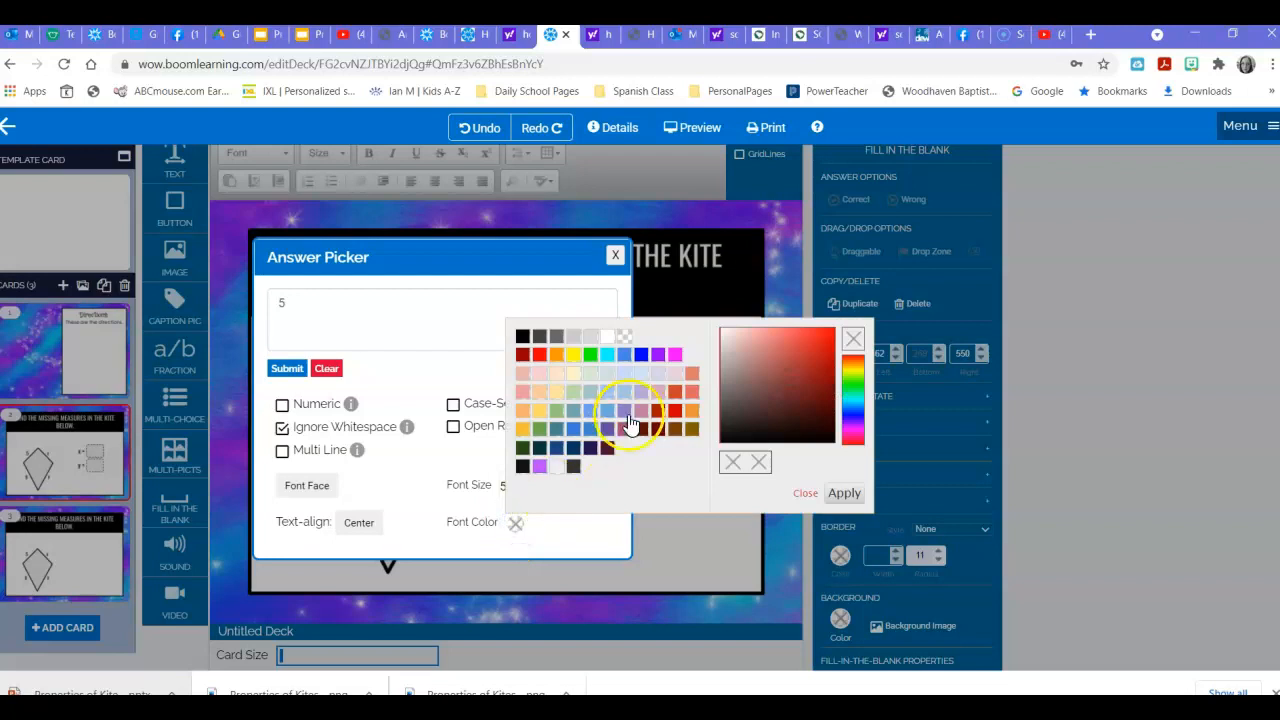
pyautogui.click(642, 356)
pyautogui.click(843, 493)
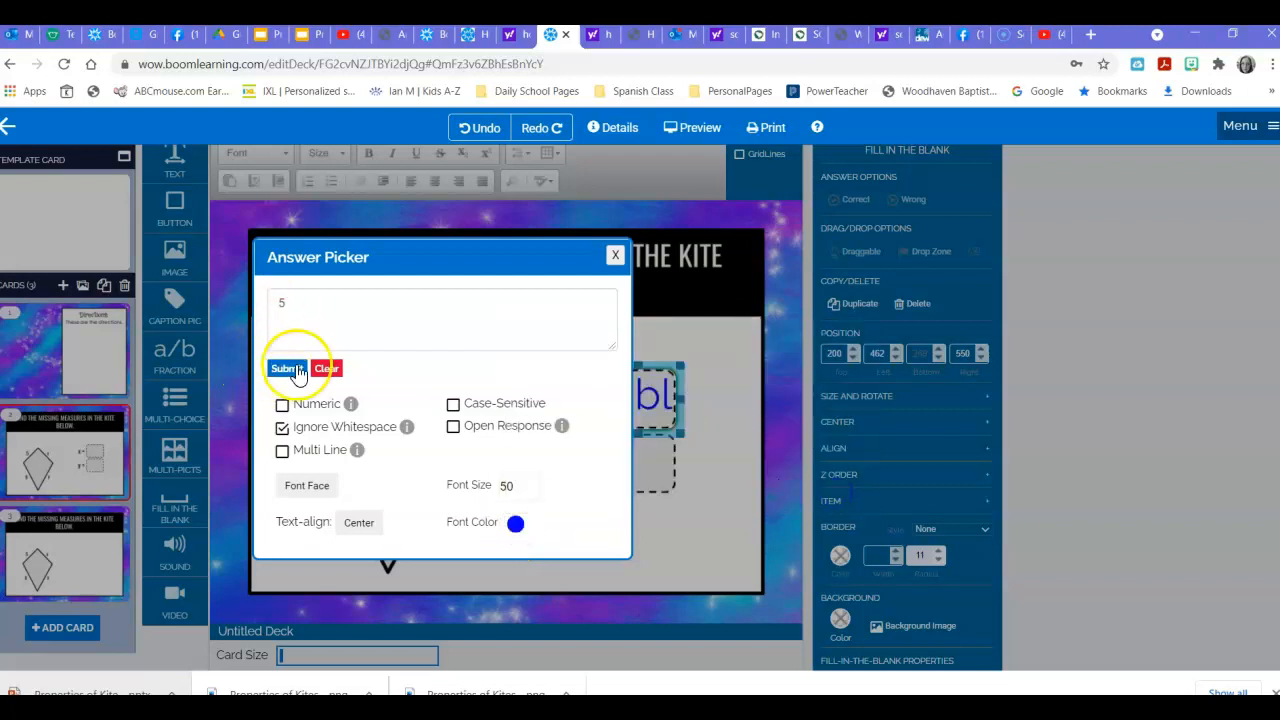
pyautogui.click(295, 370)
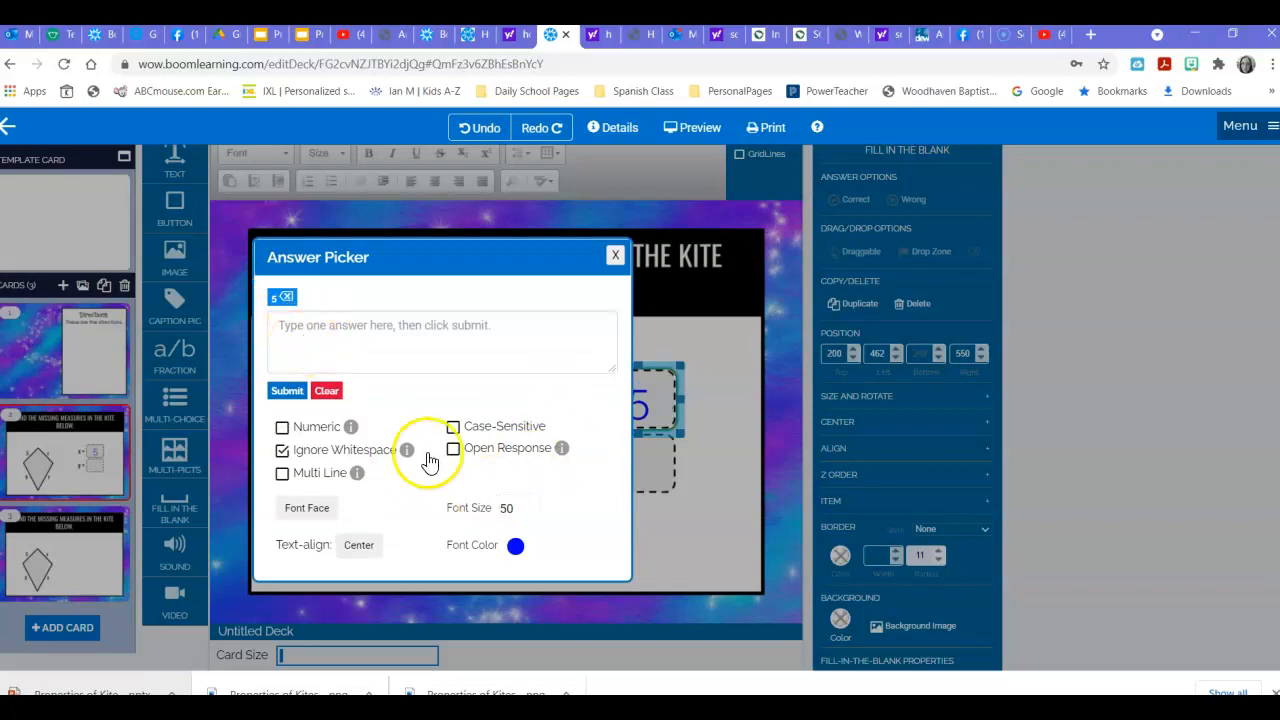
# Add 5.0 and Five as further accepted answers for the x blank and close the Answer Picker.
pyautogui.click(290, 330)
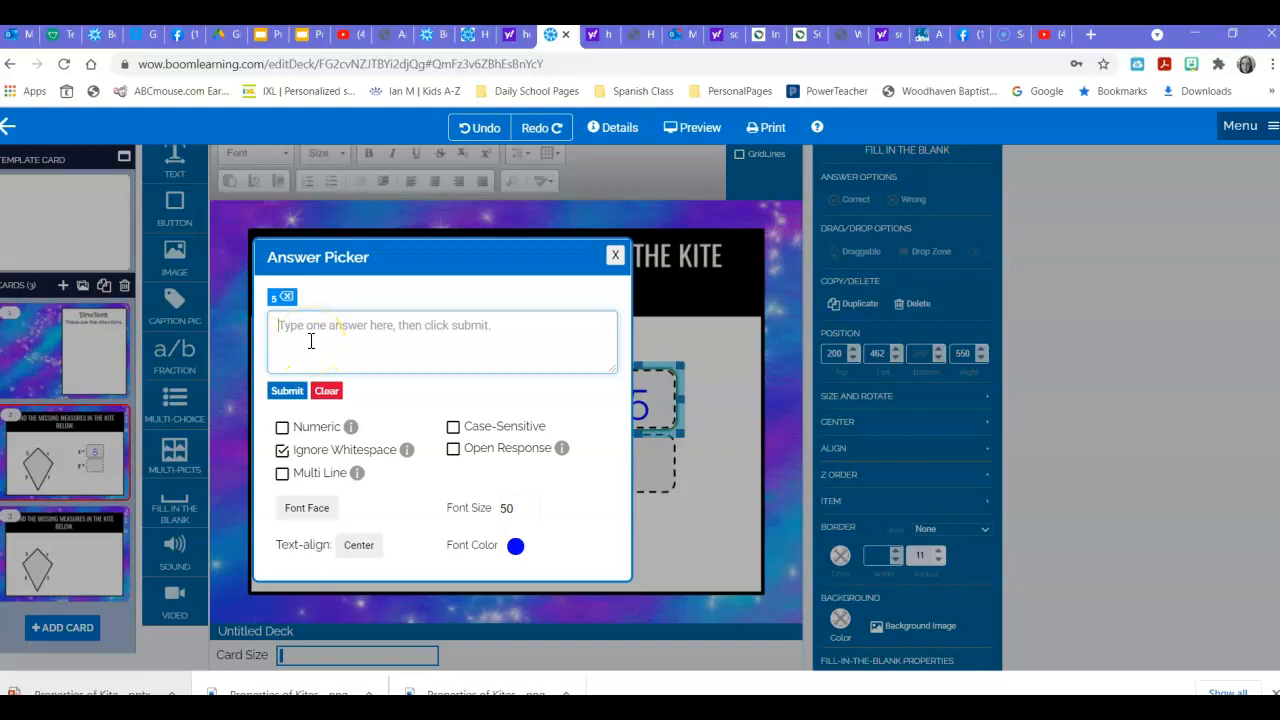
pyautogui.write('5')
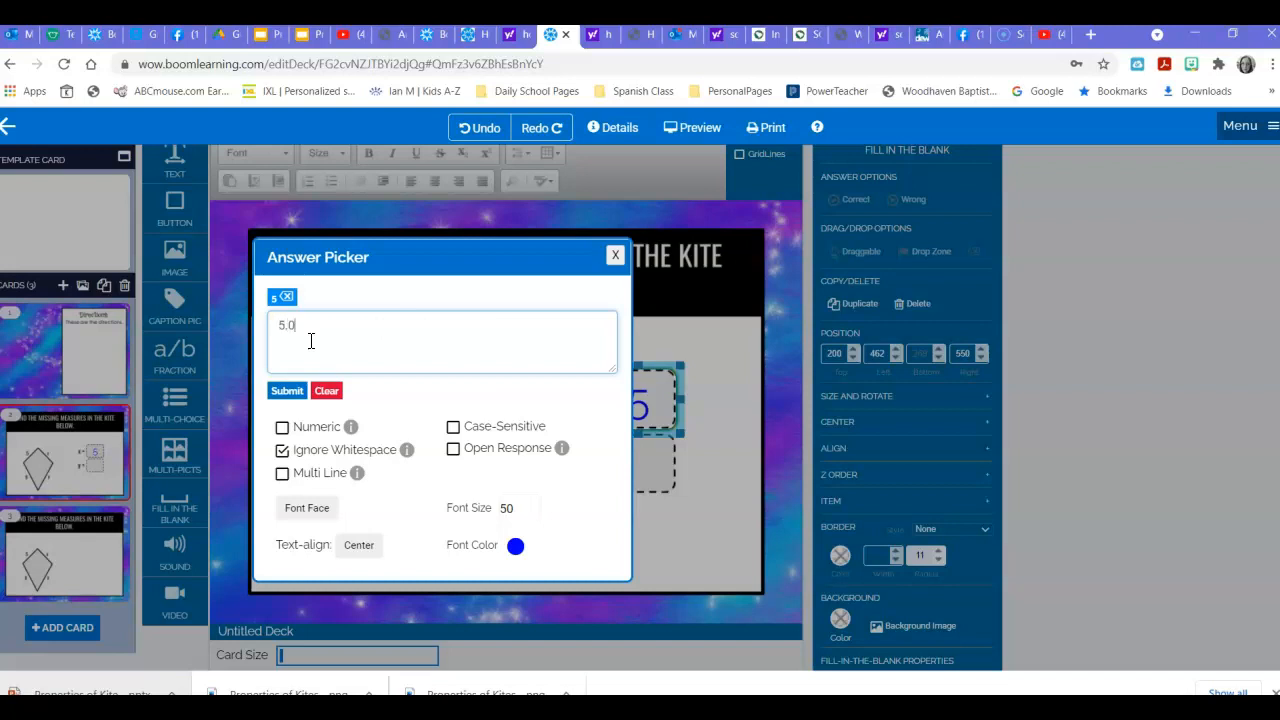
pyautogui.click(290, 390)
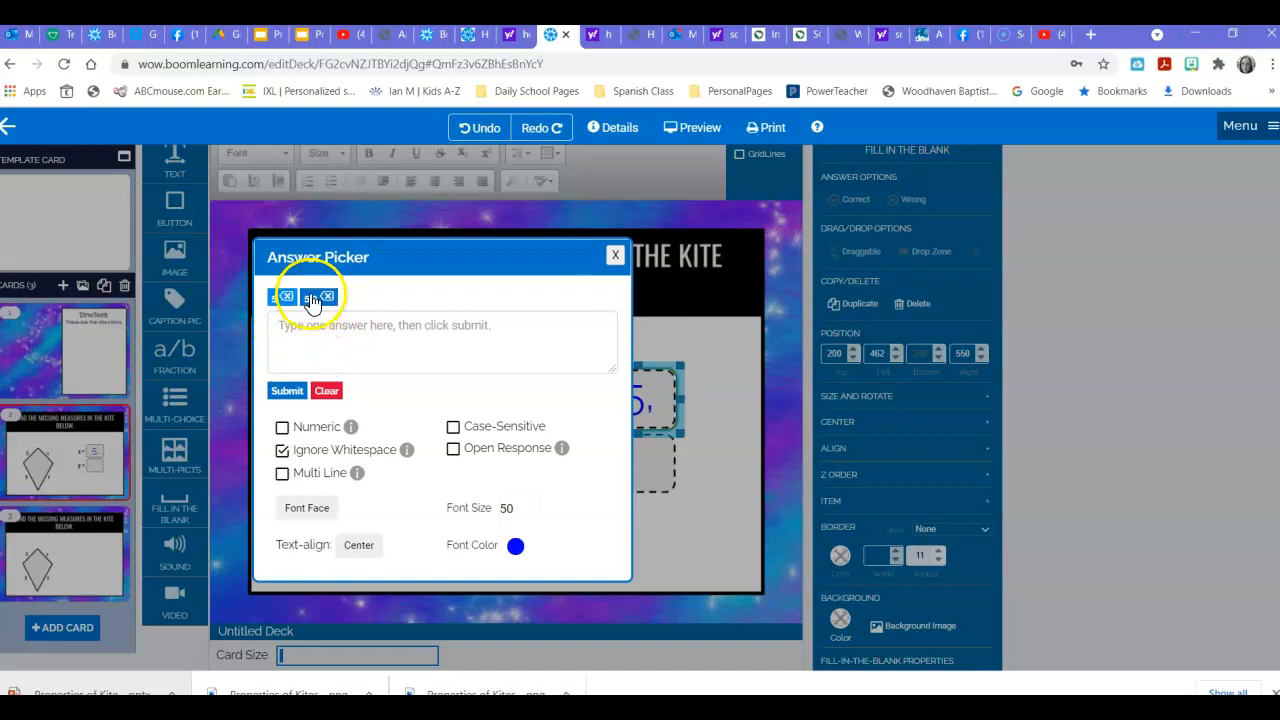
pyautogui.click(315, 340)
pyautogui.write('Fiv')
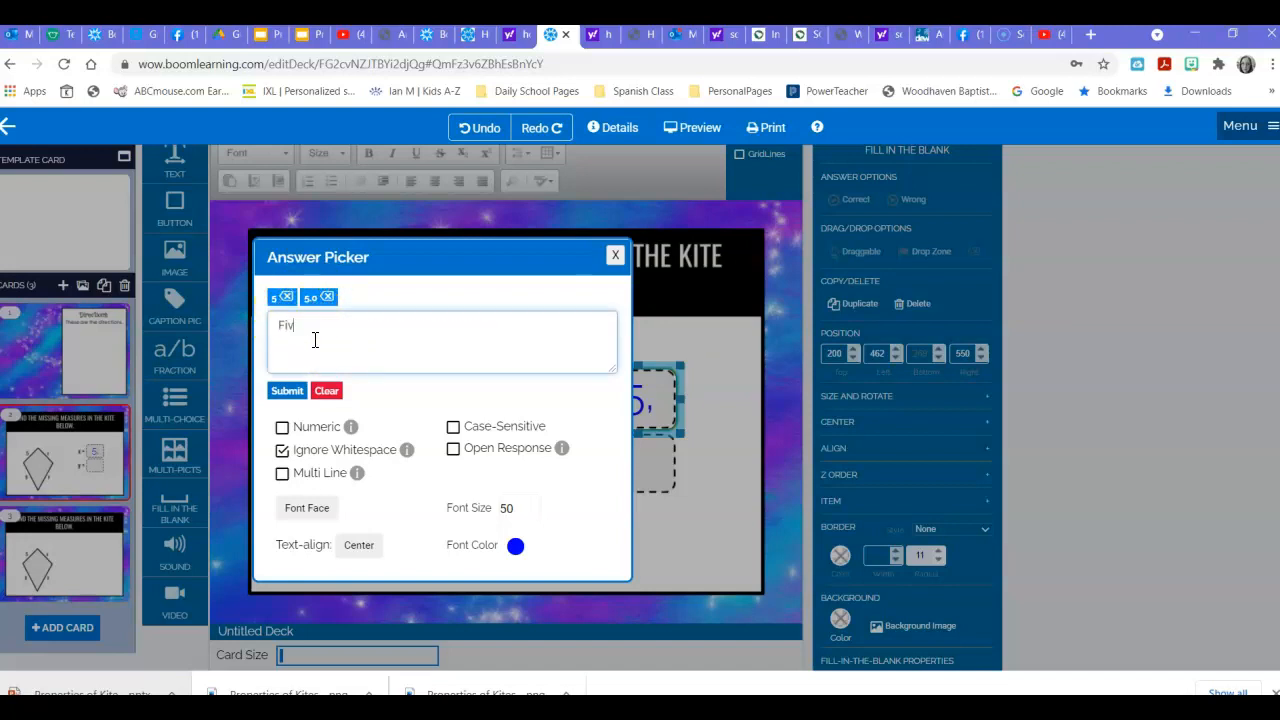
pyautogui.write('e')
pyautogui.click(287, 391)
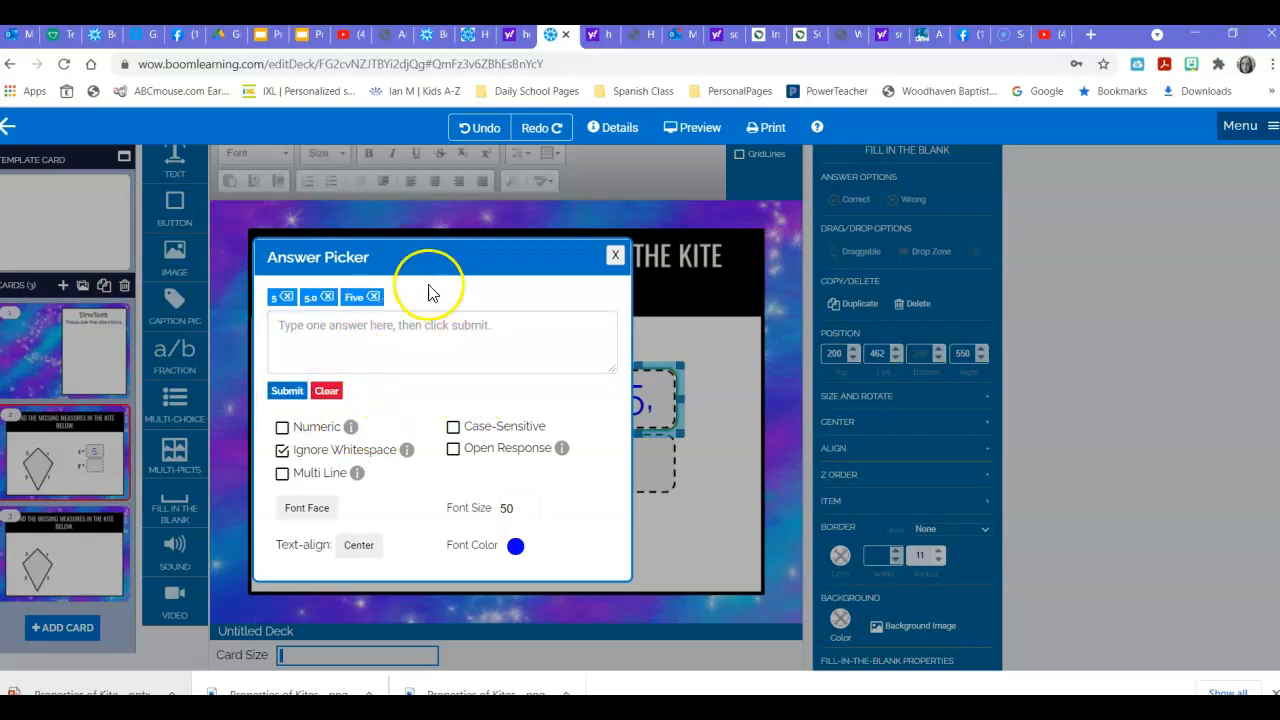
pyautogui.click(366, 331)
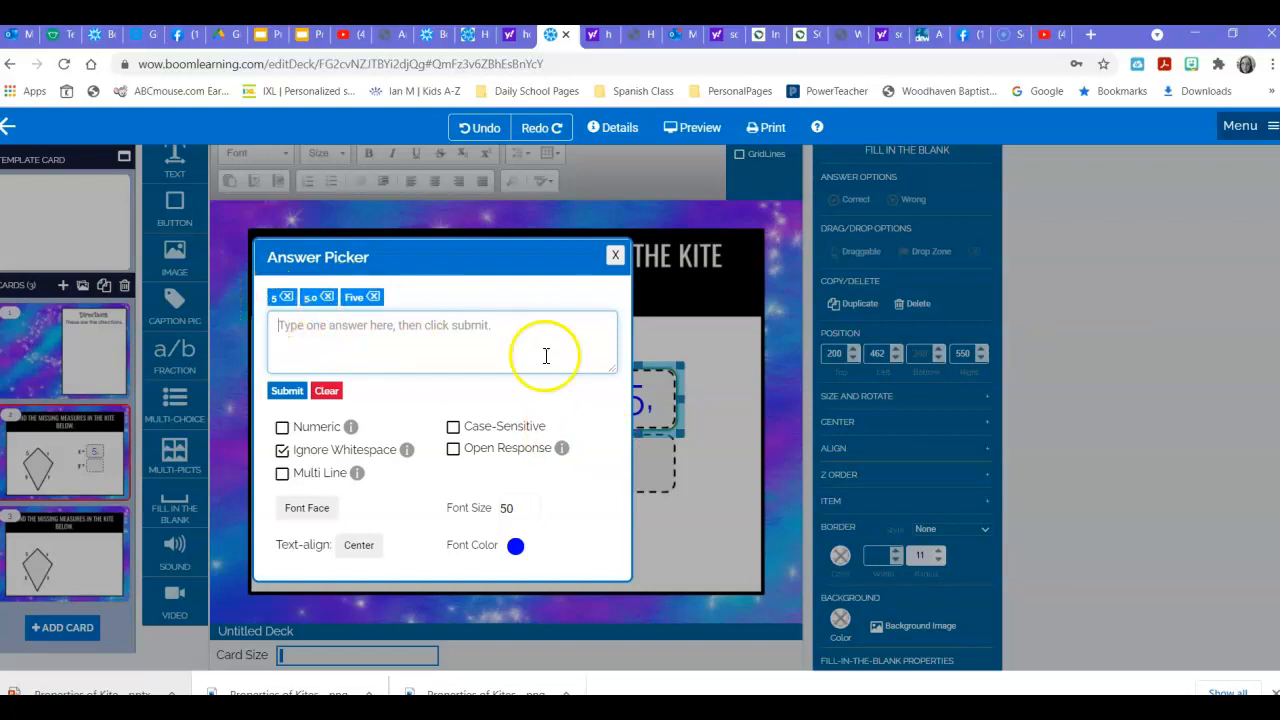
pyautogui.click(615, 256)
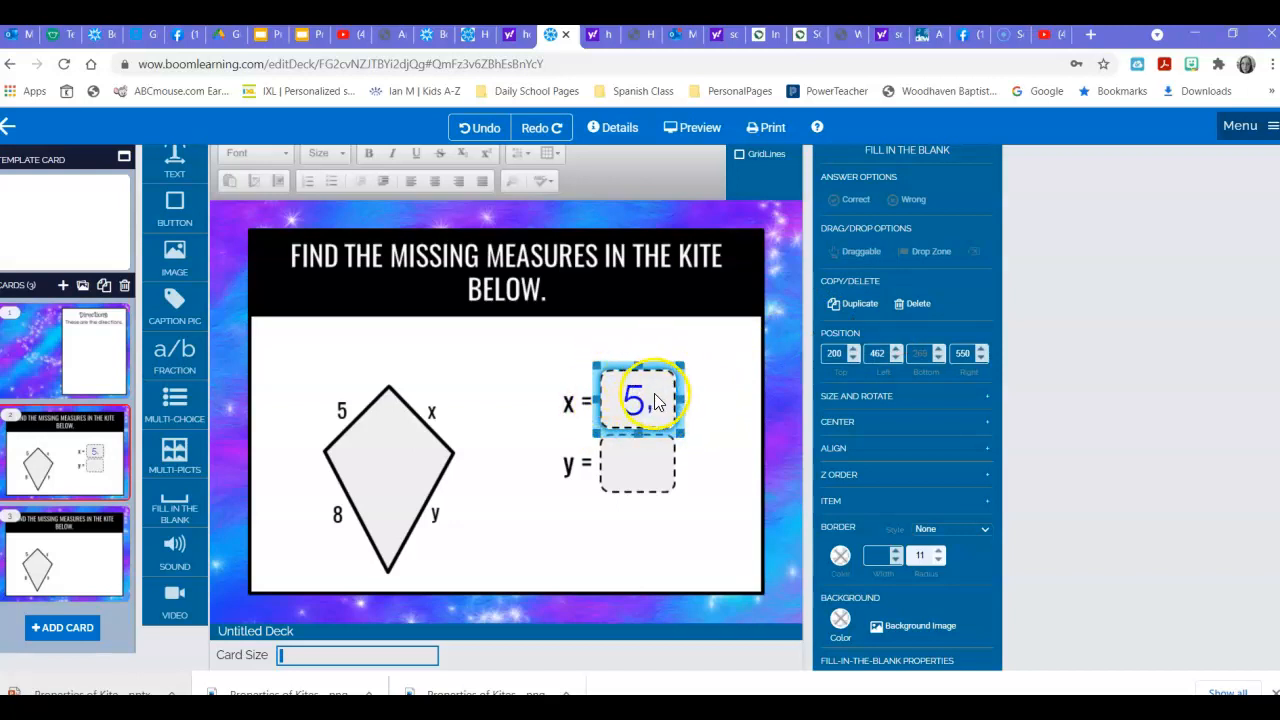
# Fine-tune the x blank's position, duplicate it and place the copy over the dashed y box.
pyautogui.moveTo(658, 366); pyautogui.dragTo(668, 361)
pyautogui.moveTo(647, 375); pyautogui.dragTo(658, 365)
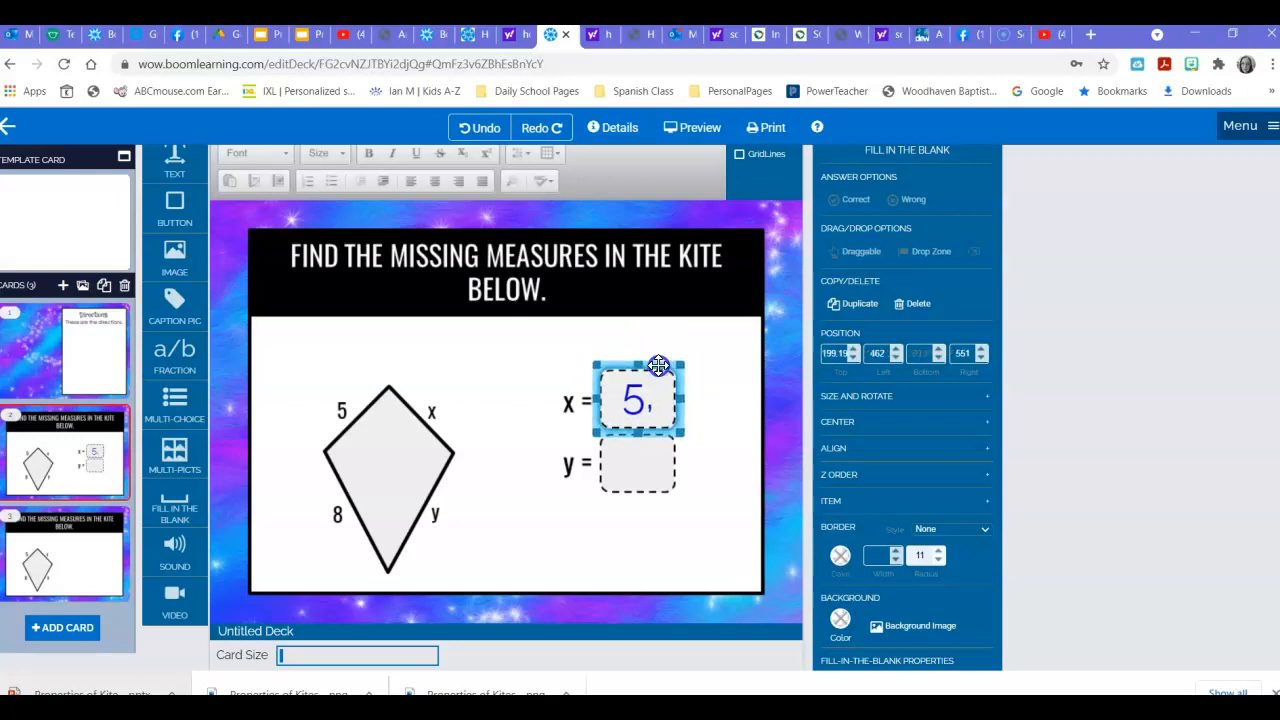
pyautogui.click(851, 303)
pyautogui.moveTo(670, 383); pyautogui.dragTo(659, 430)
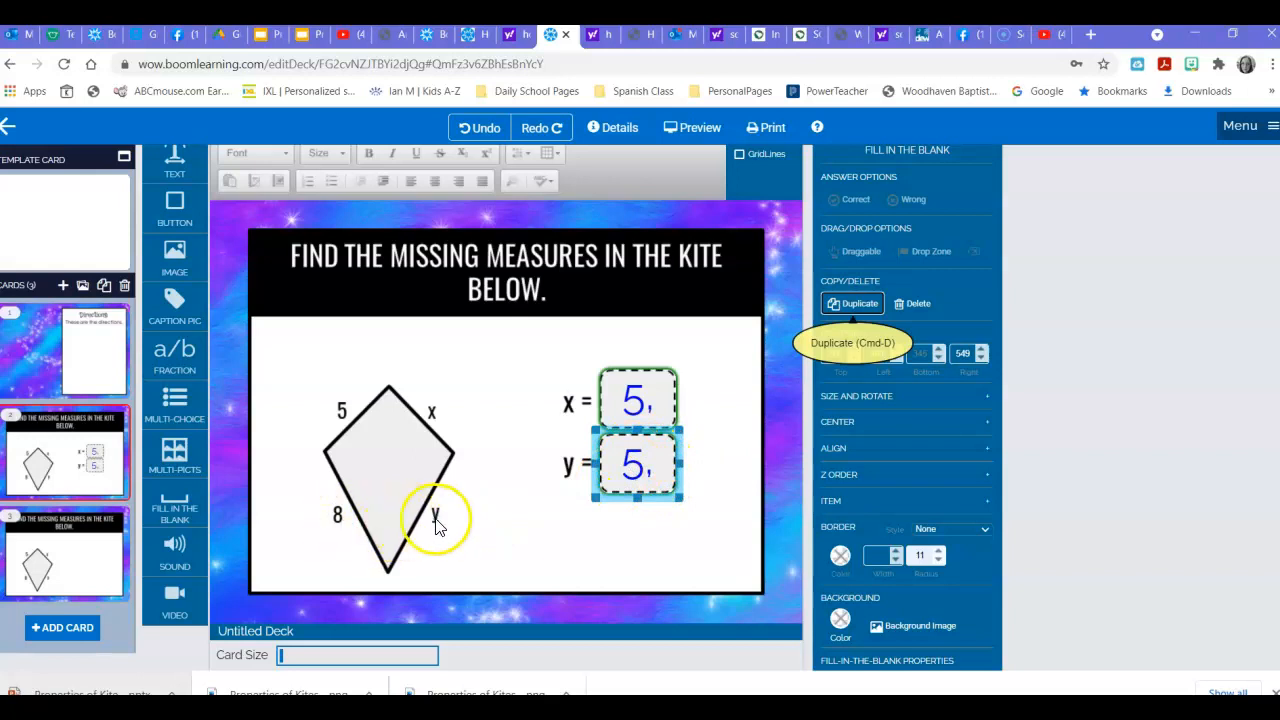
# Remove the copied answers 5, 5.0 and Five from the y blank and submit 8 instead.
pyautogui.doubleClick(641, 469)
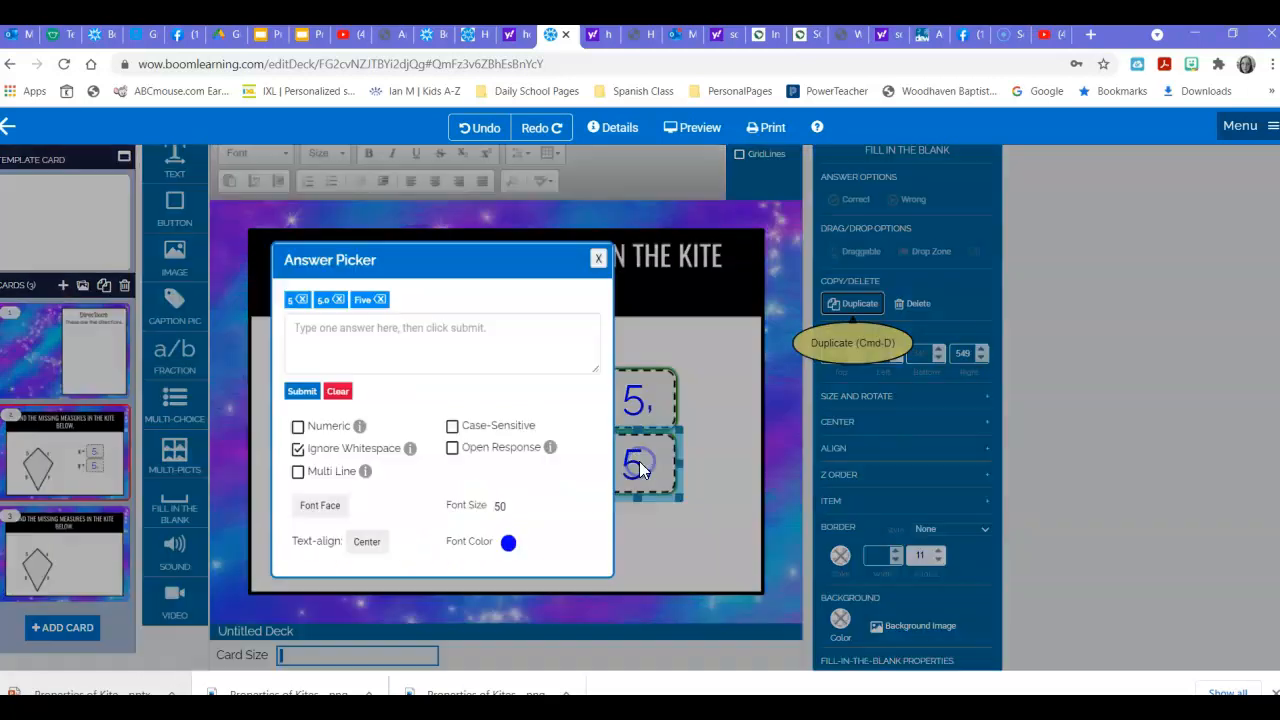
pyautogui.click(288, 298)
pyautogui.click(287, 299)
pyautogui.moveTo(325, 304); pyautogui.dragTo(246, 310)
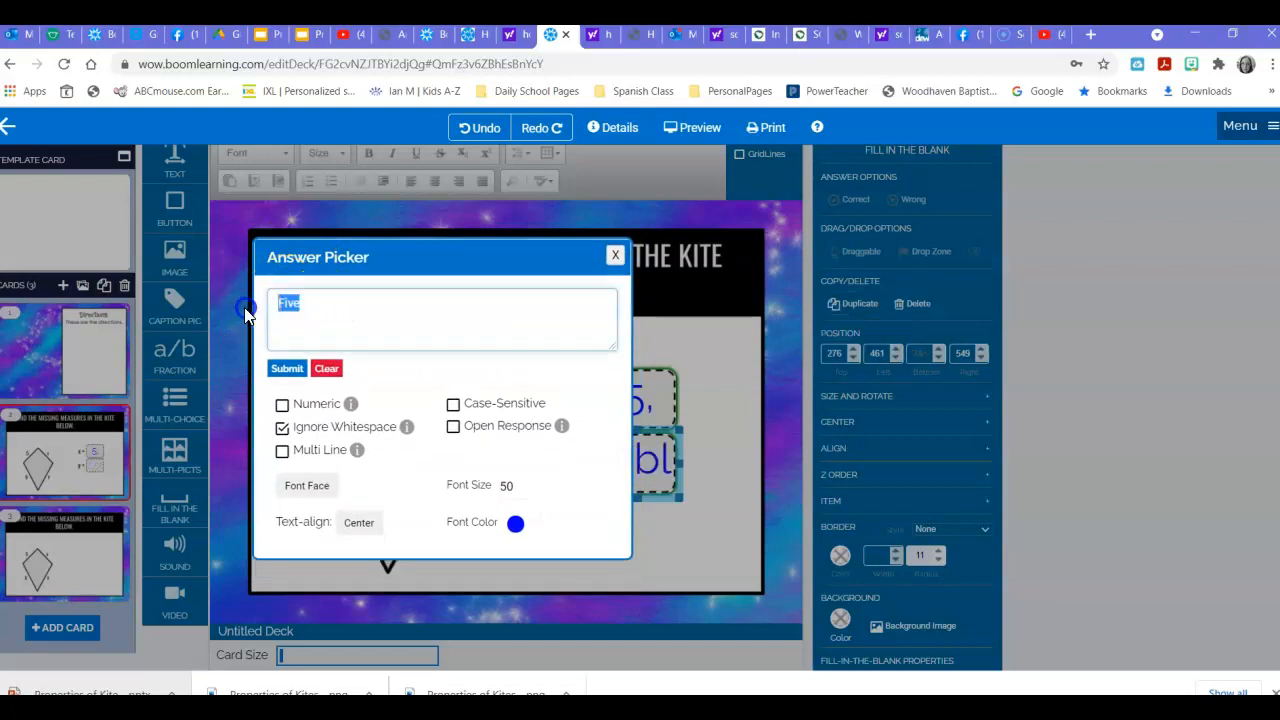
pyautogui.click(286, 368)
# Add 8.0 and Eight as further accepted answers for the y blank and close the Answer Picker.
pyautogui.click(314, 331)
pyautogui.write('8')
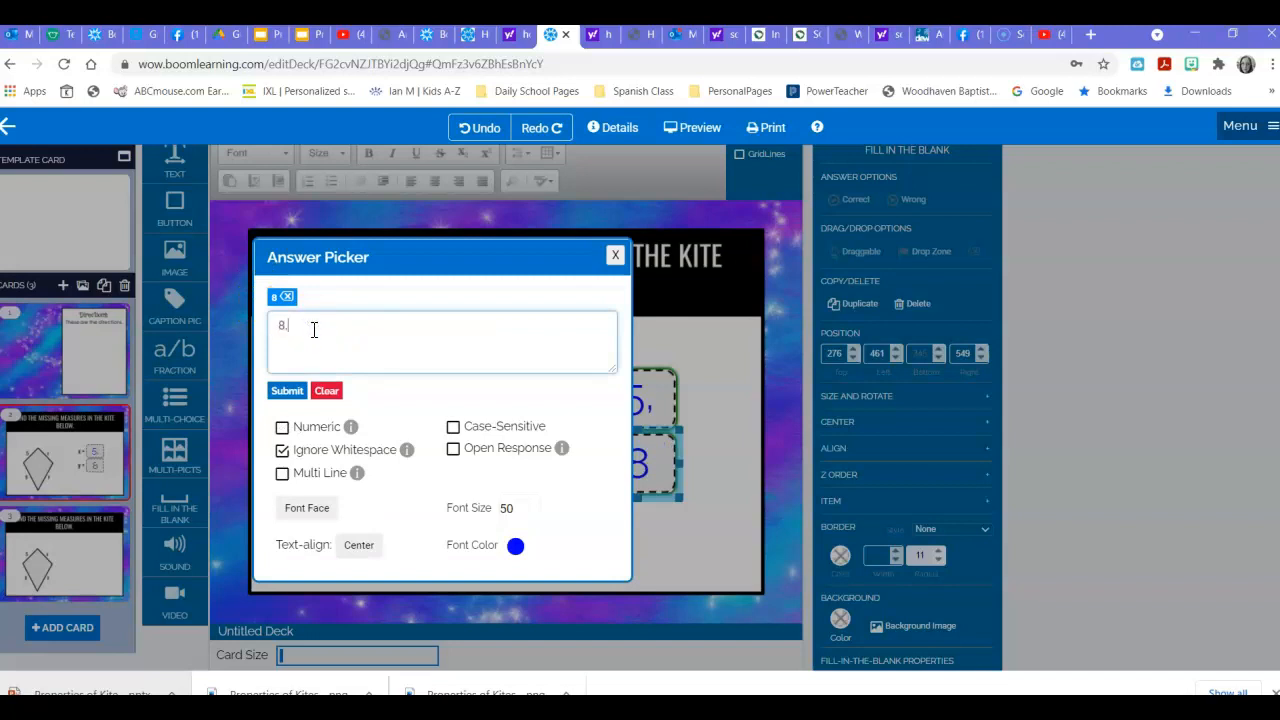
pyautogui.write('.0')
pyautogui.click(287, 390)
pyautogui.click(305, 348)
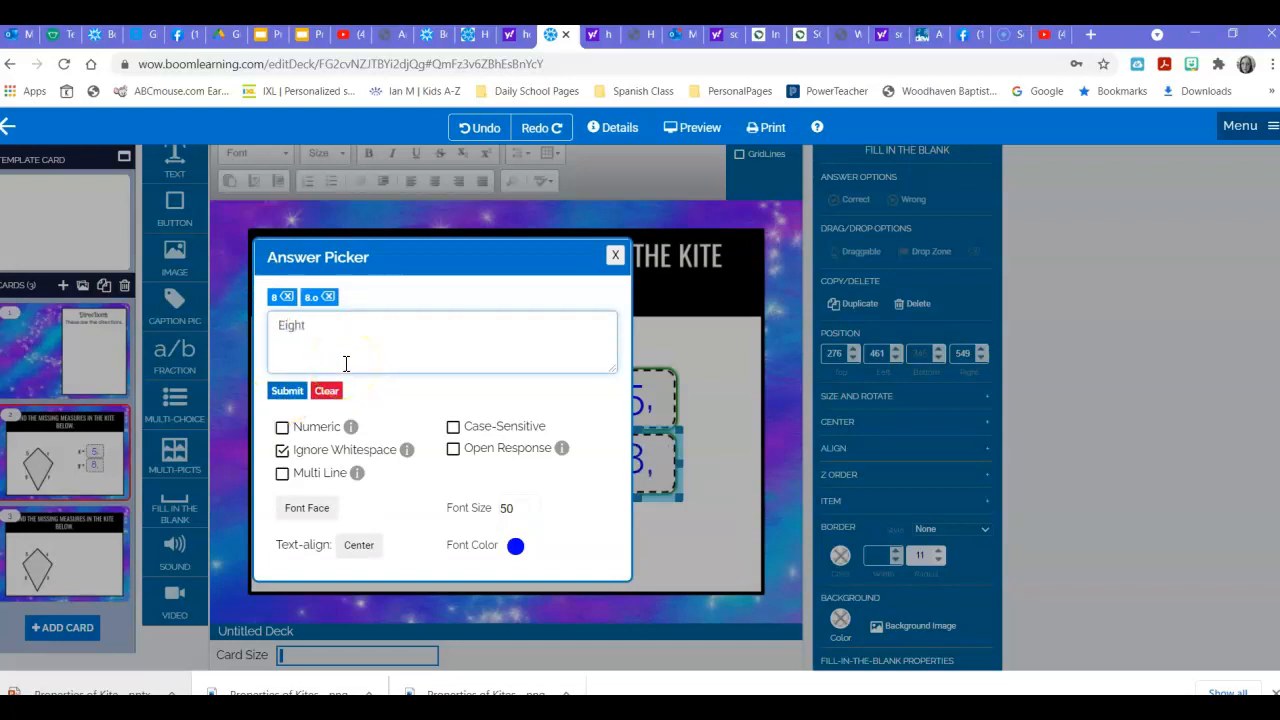
pyautogui.write('Eight')
pyautogui.click(288, 390)
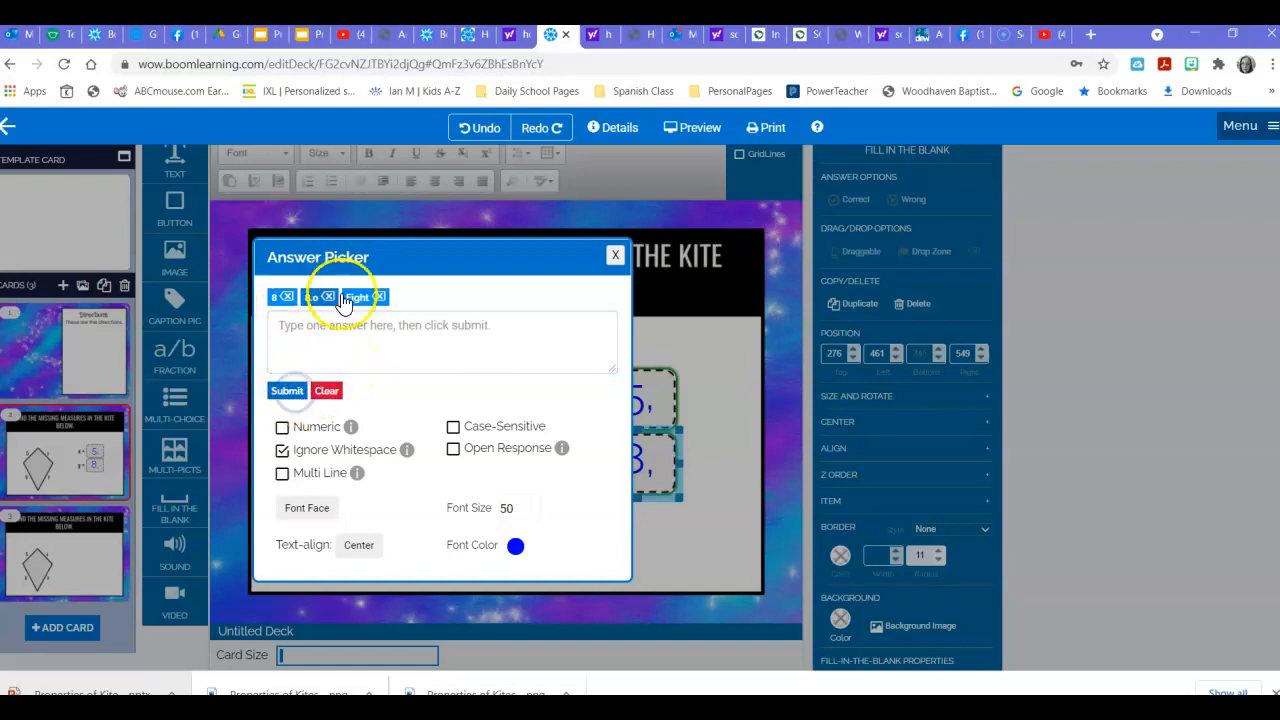
pyautogui.click(615, 255)
pyautogui.click(632, 410)
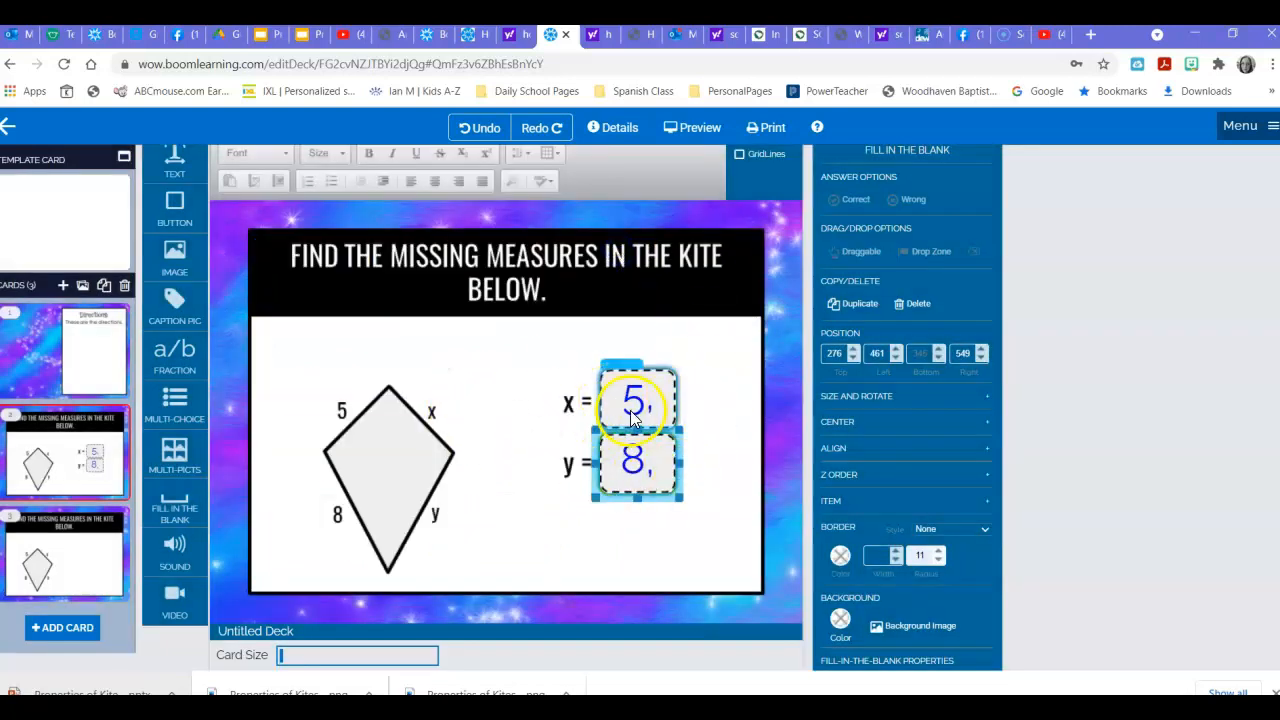
# Preview the card and submit 5 for x with a wrong answer, 7, for y.
pyautogui.click(697, 128)
pyautogui.click(751, 394)
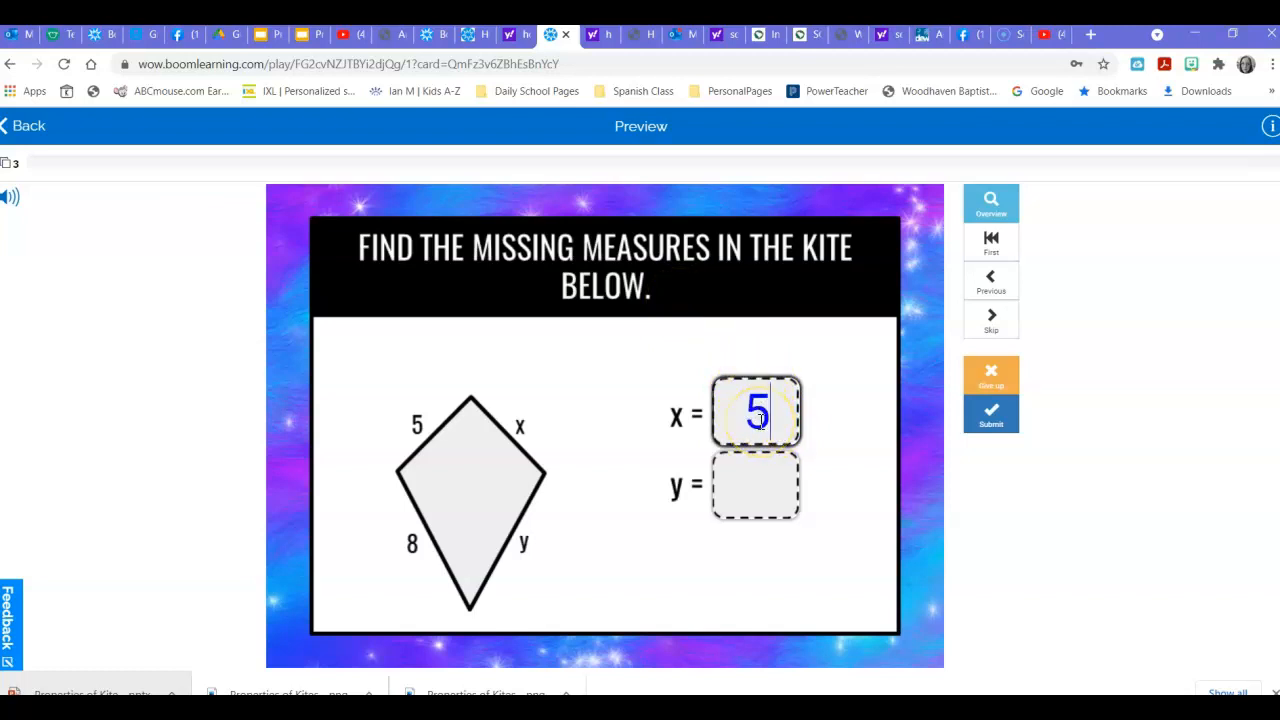
pyautogui.click(771, 461)
pyautogui.click(772, 474)
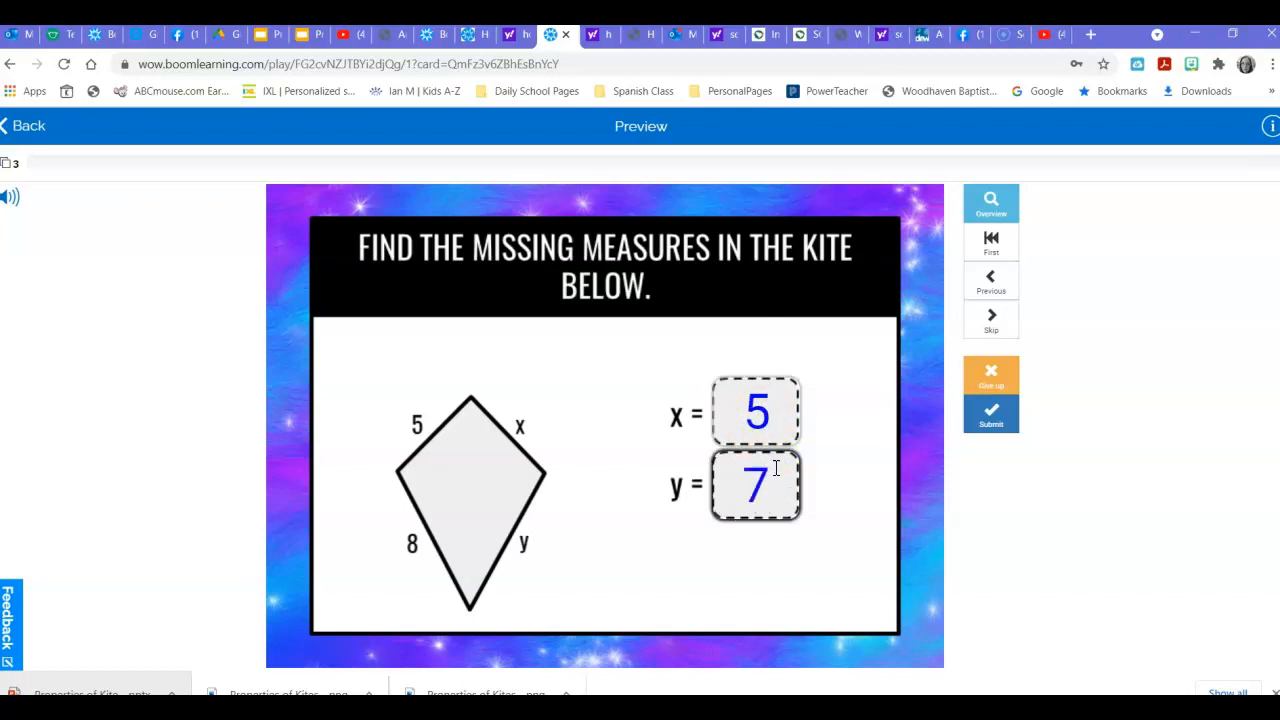
pyautogui.click(991, 413)
# Change the y answer to 8, resubmit the card and quit the preview.
pyautogui.doubleClick(752, 485)
pyautogui.write('8')
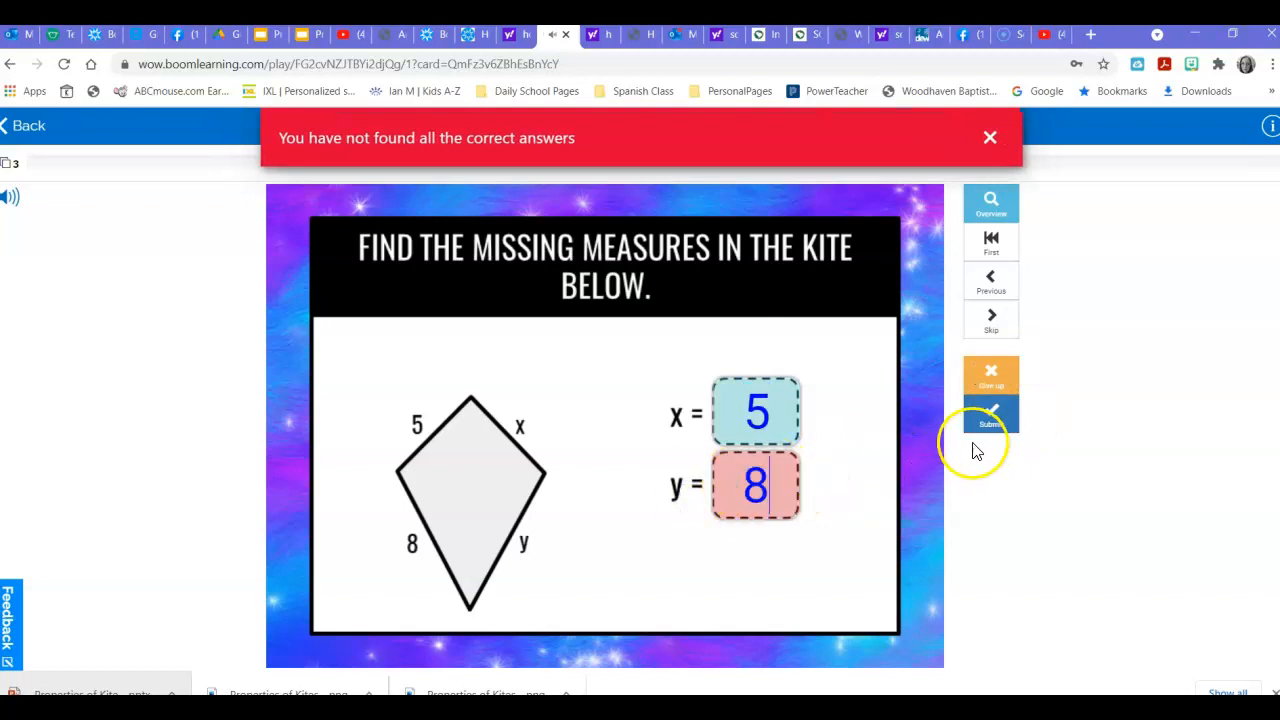
pyautogui.click(988, 417)
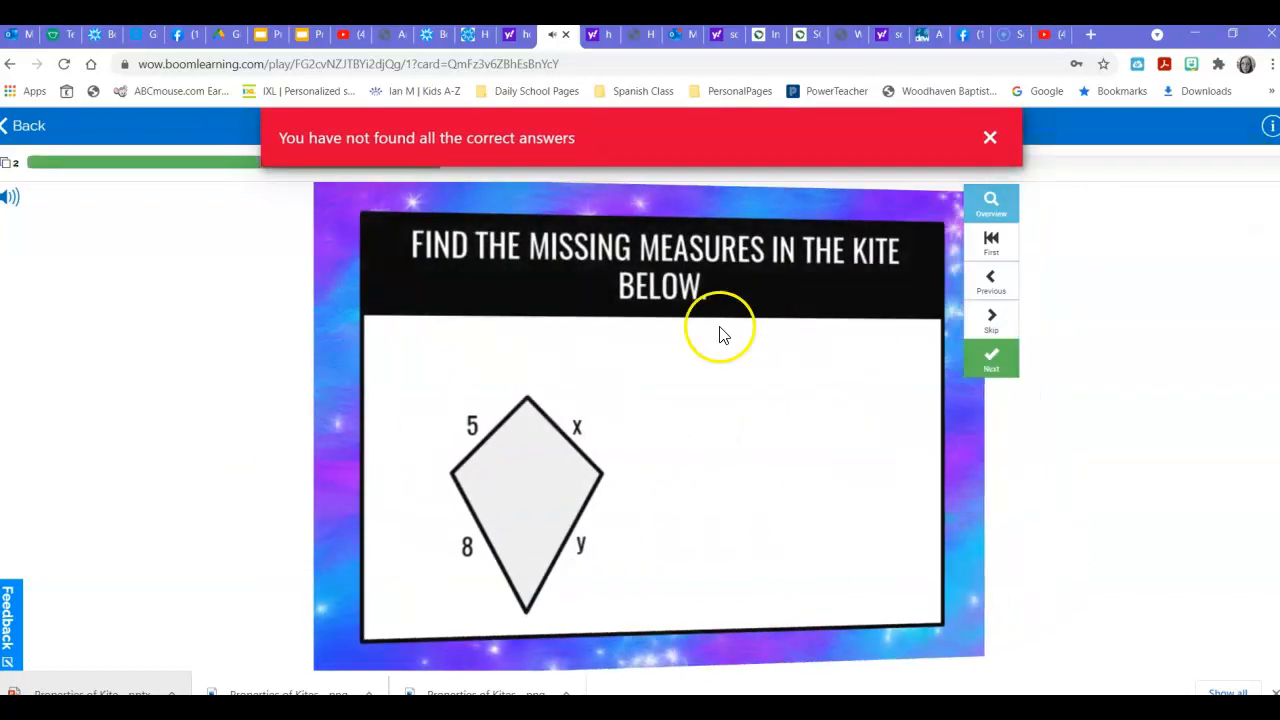
pyautogui.click(25, 128)
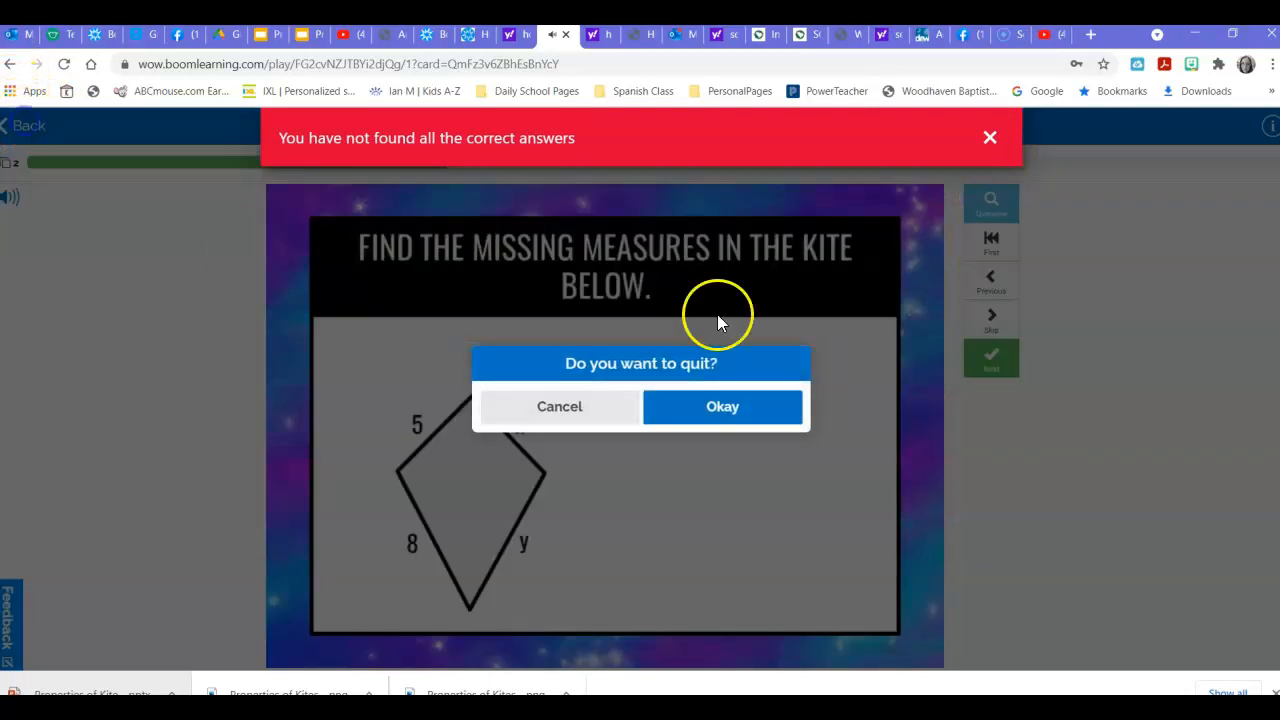
pyautogui.click(710, 401)
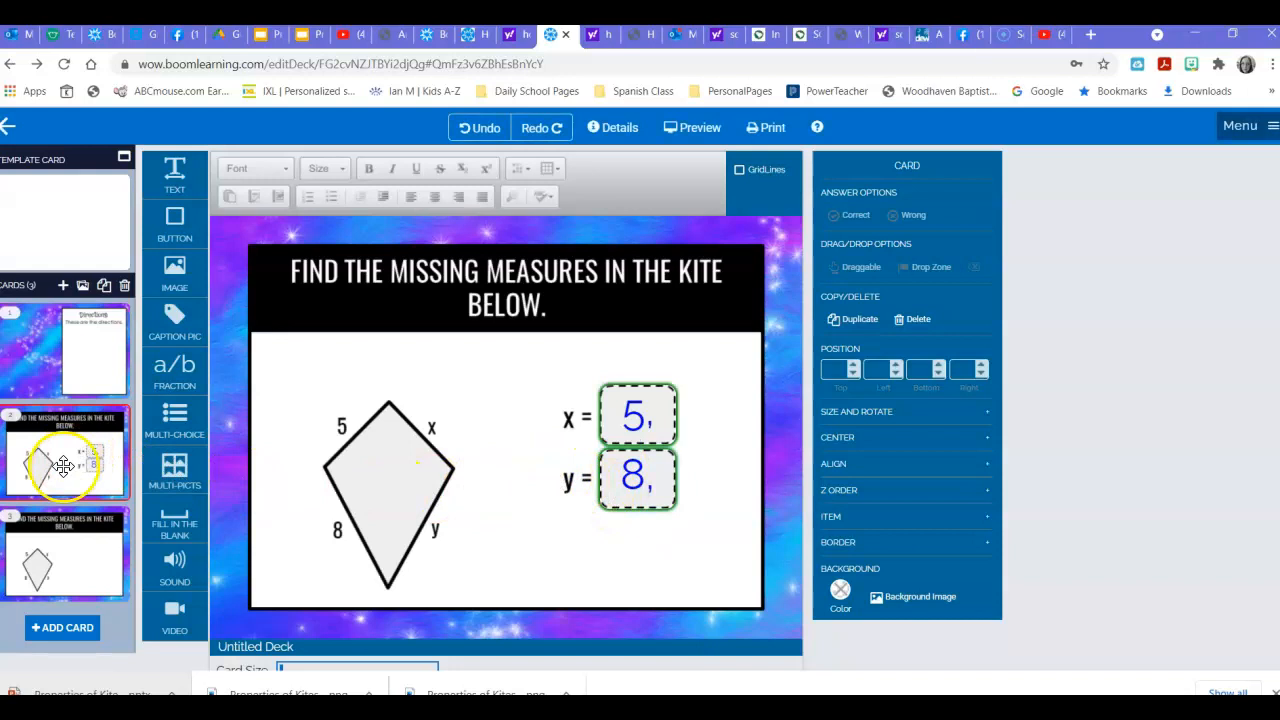
# Clone the card with the x and y blanks and move the copy to the end of the deck.
pyautogui.click(645, 393)
pyautogui.click(680, 420)
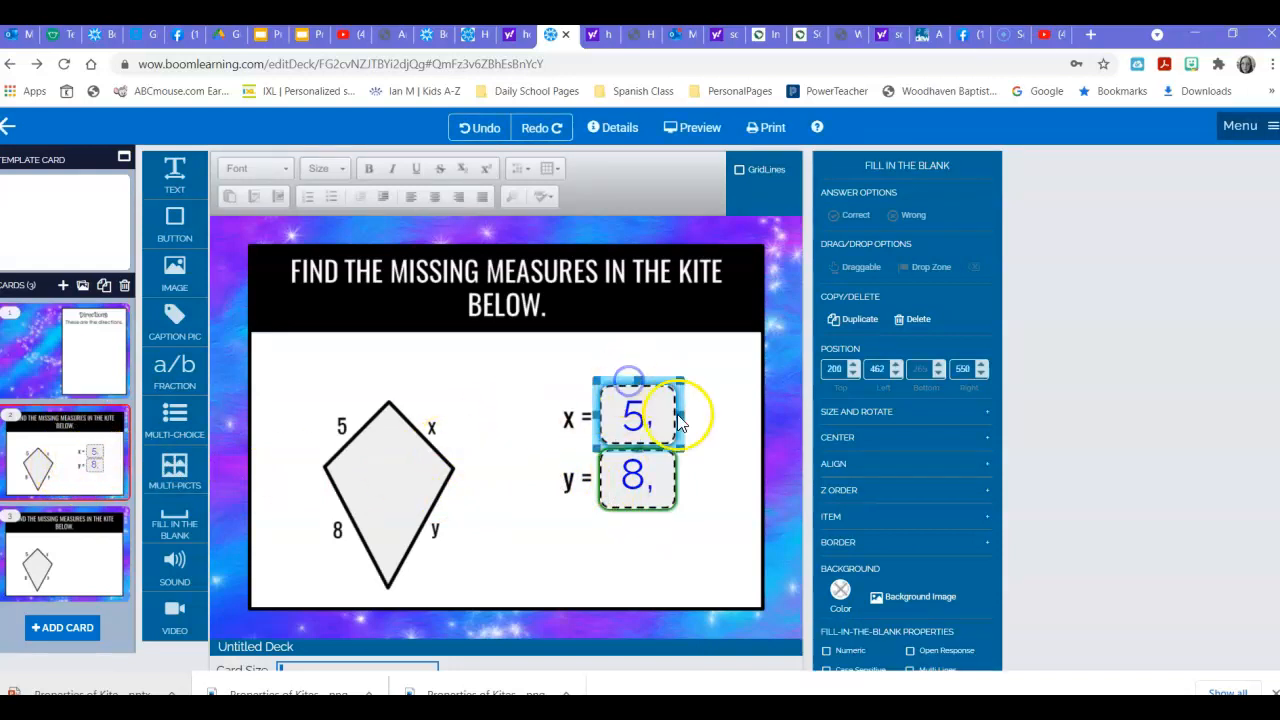
pyautogui.click(675, 478)
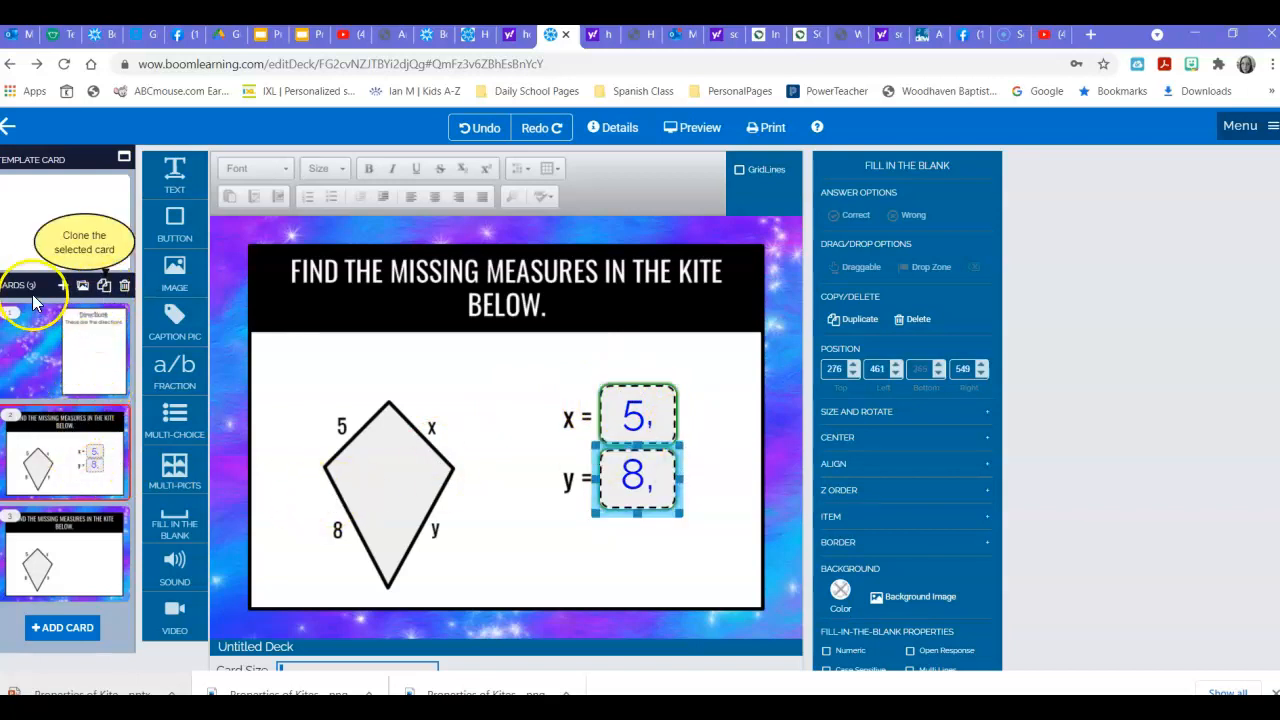
pyautogui.click(106, 290)
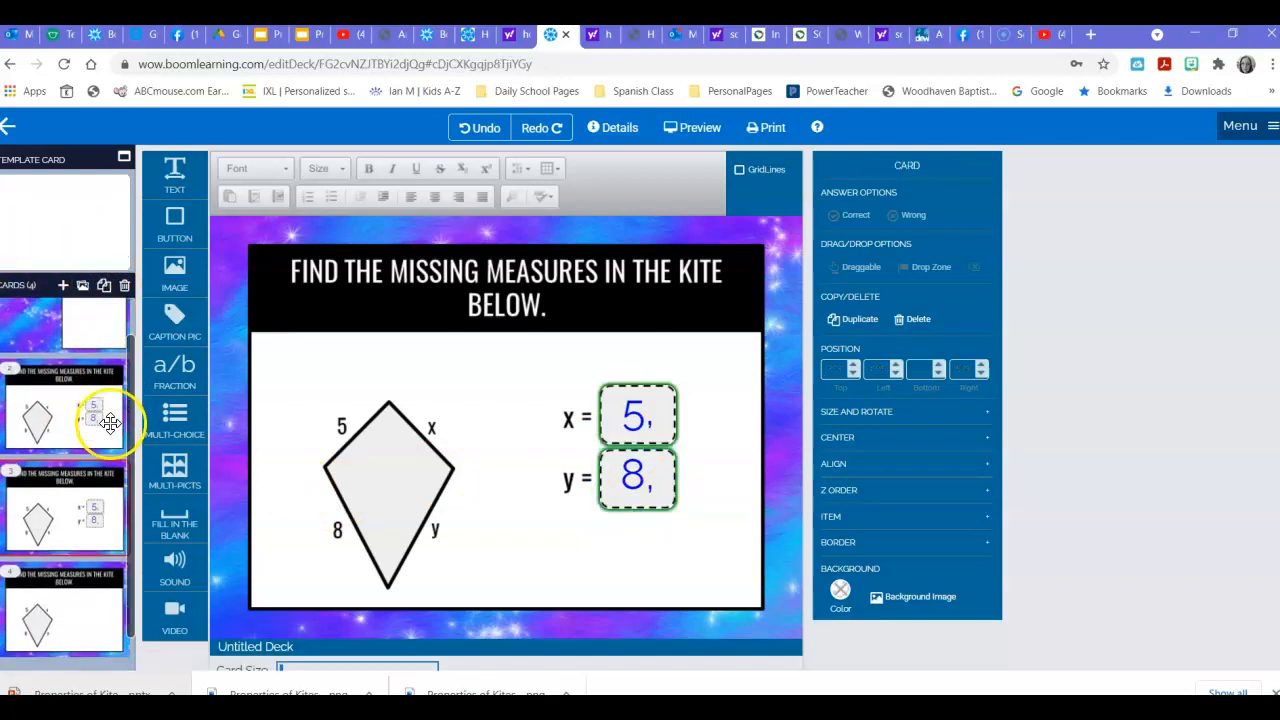
pyautogui.moveTo(70, 493); pyautogui.dragTo(60, 627)
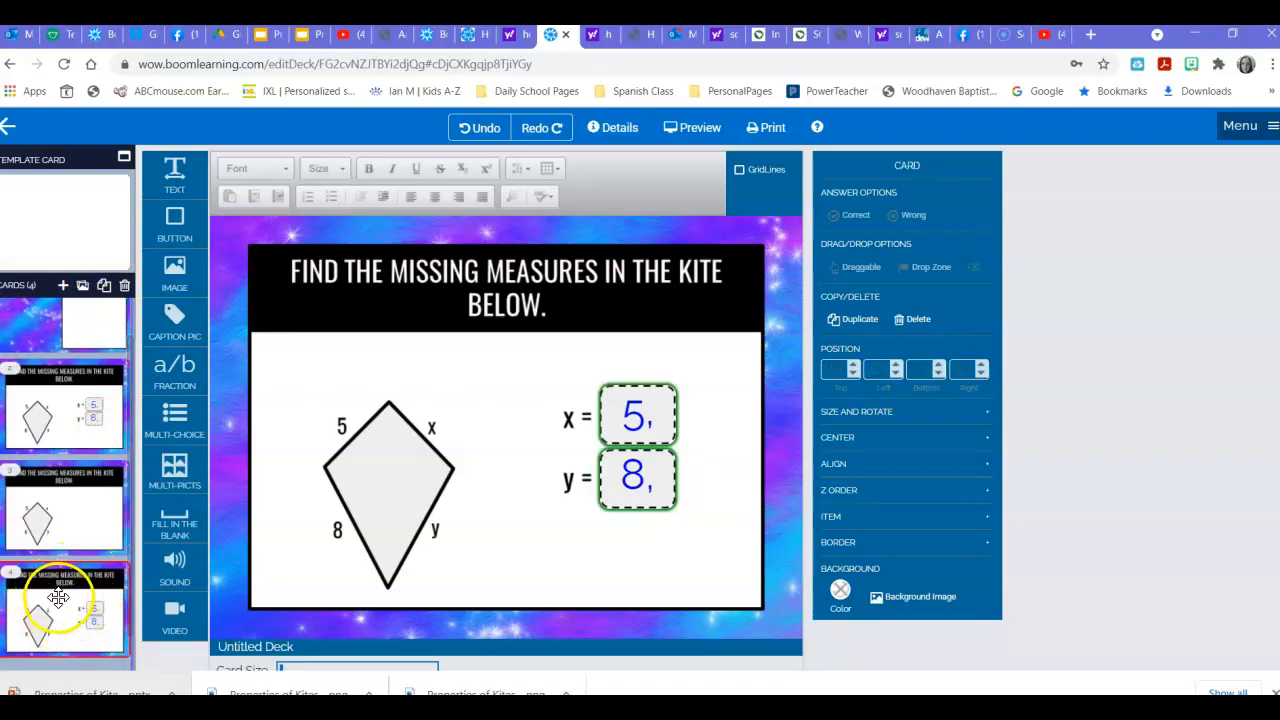
# Set Slide5.PNG as the cloned card's background image and nudge its x blank slightly upward.
pyautogui.click(908, 597)
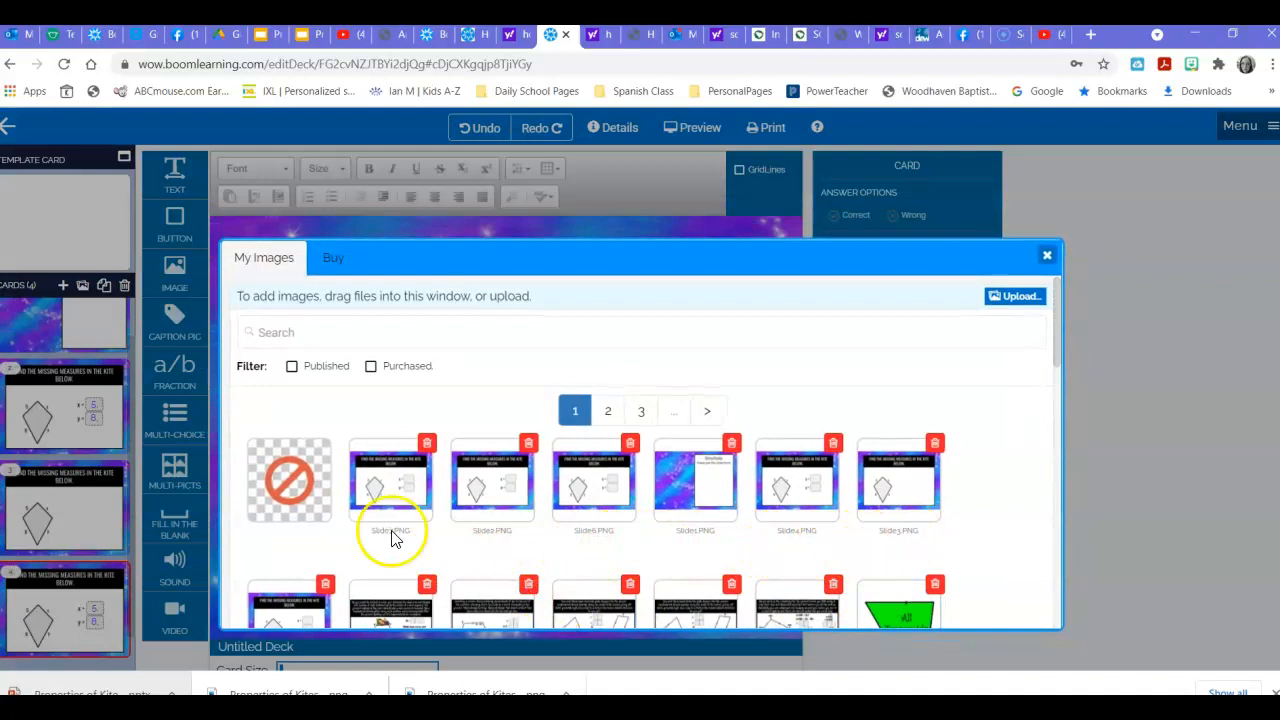
pyautogui.scroll(-1, 385, 540)
pyautogui.scroll(-1, 318, 600)
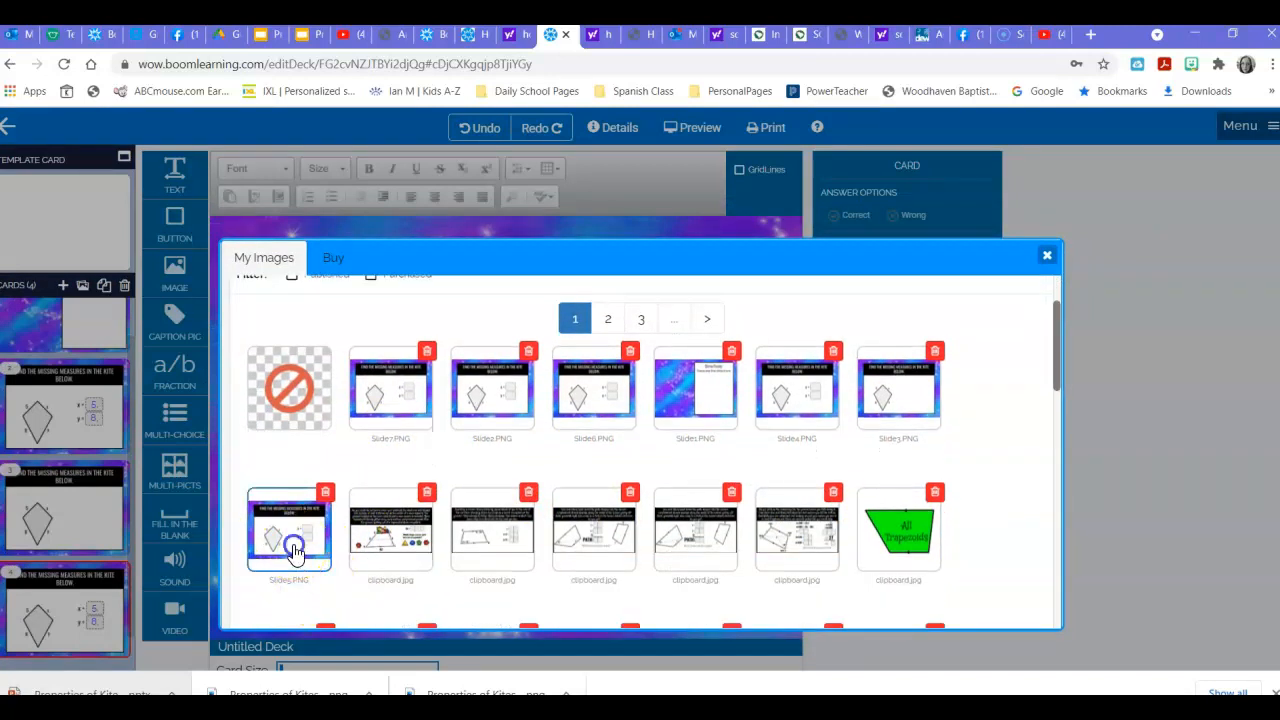
pyautogui.click(294, 549)
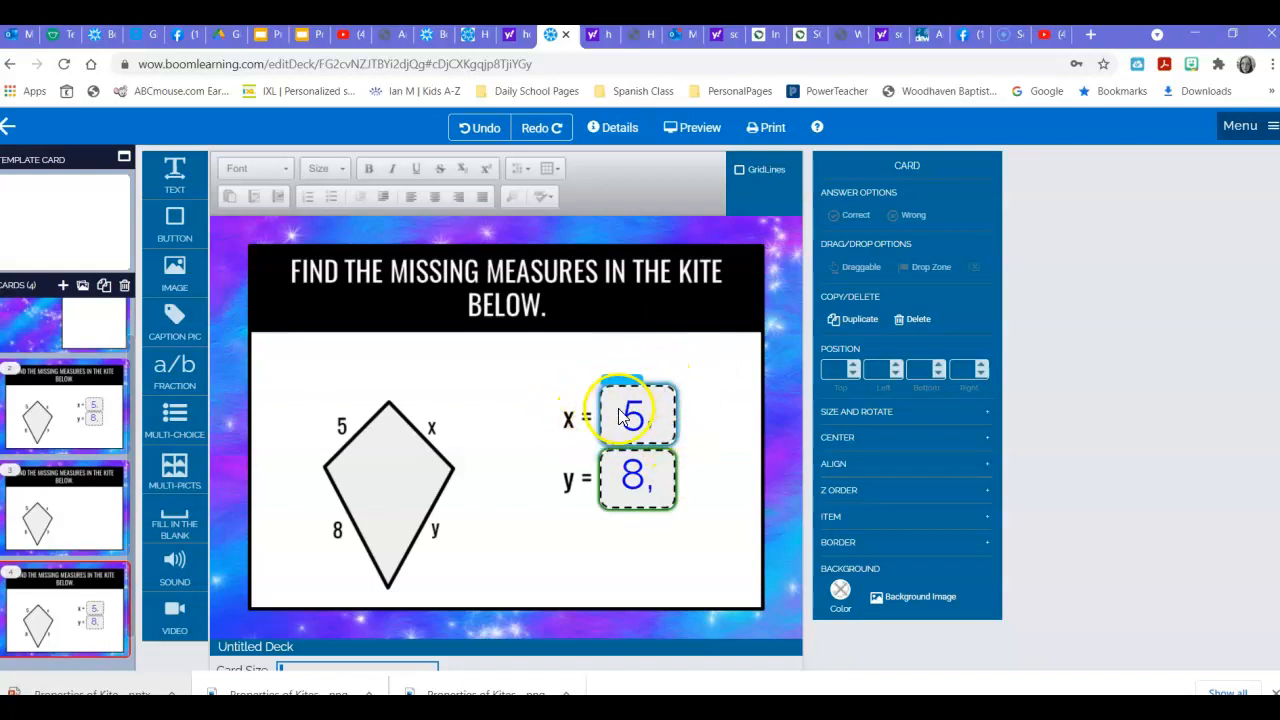
pyautogui.moveTo(622, 388)
pyautogui.mouseDown()
pyautogui.moveTo(611, 346)
pyautogui.moveTo(621, 379)
pyautogui.moveTo(540, 300)
pyautogui.moveTo(495, 292)
pyautogui.moveTo(621, 376)
pyautogui.mouseUp()
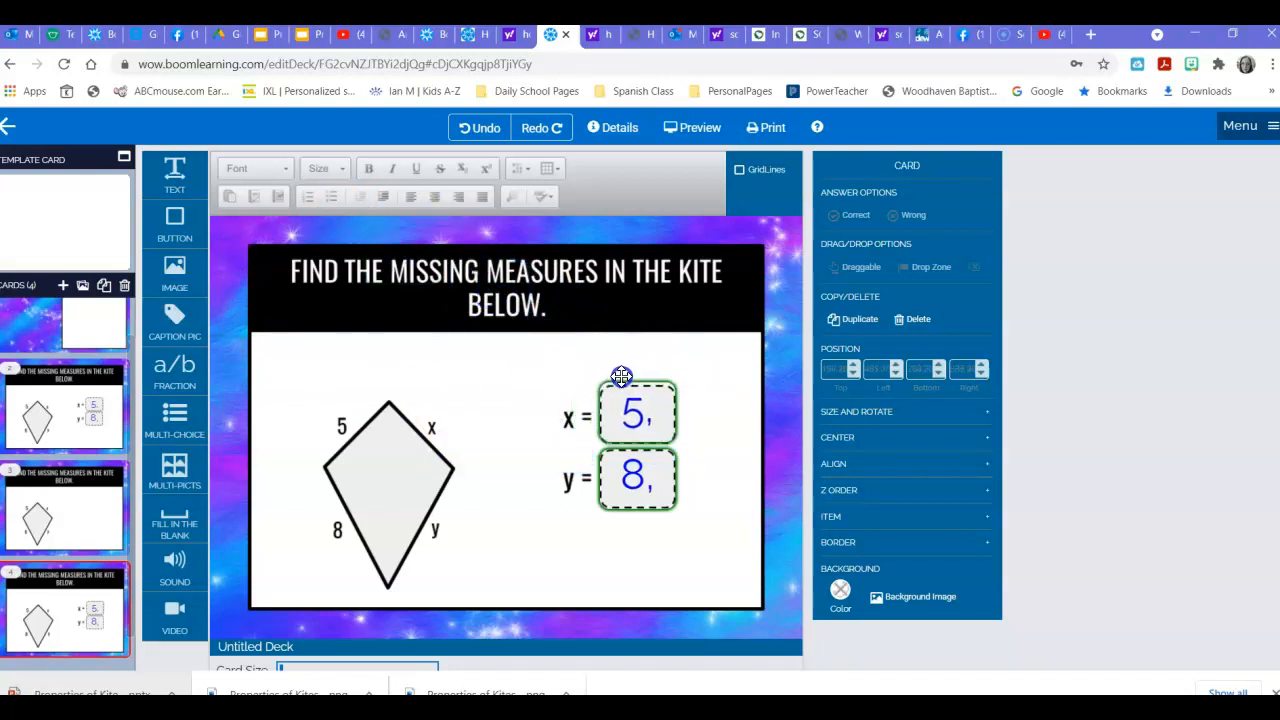
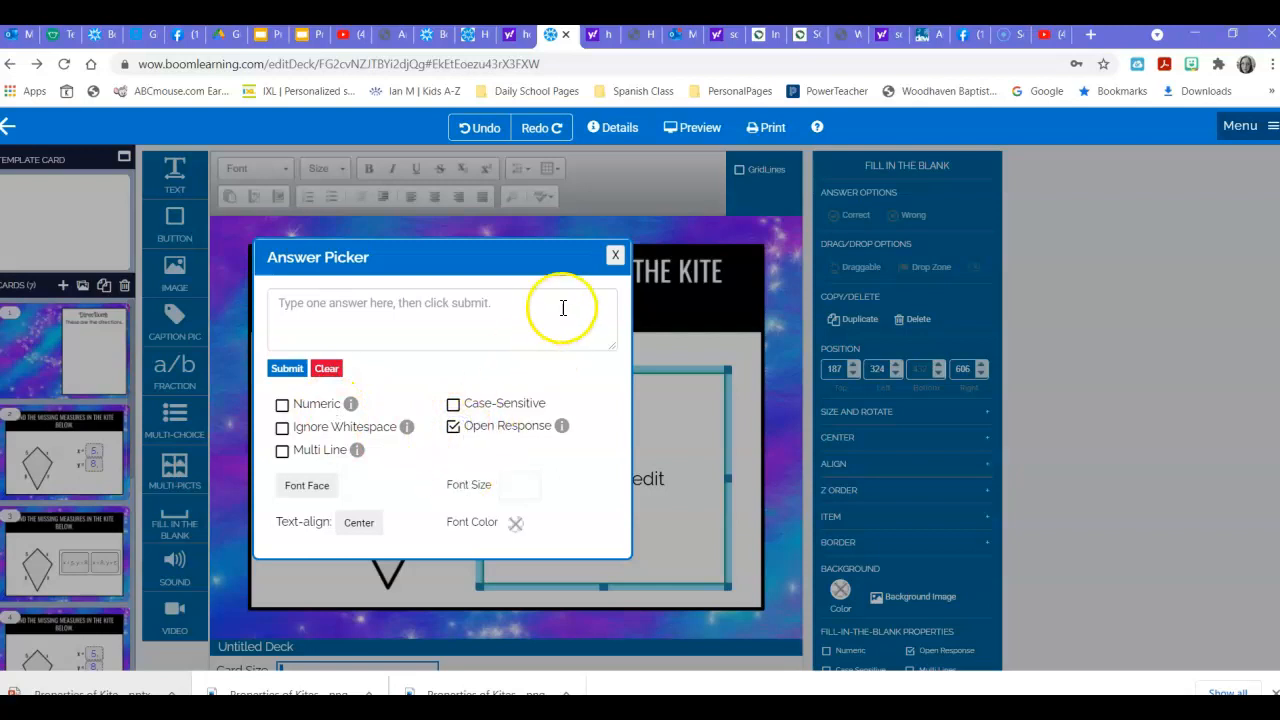
# Close the Answer Picker and give the large open-response blank a purple #9900ff border.
pyautogui.click(615, 256)
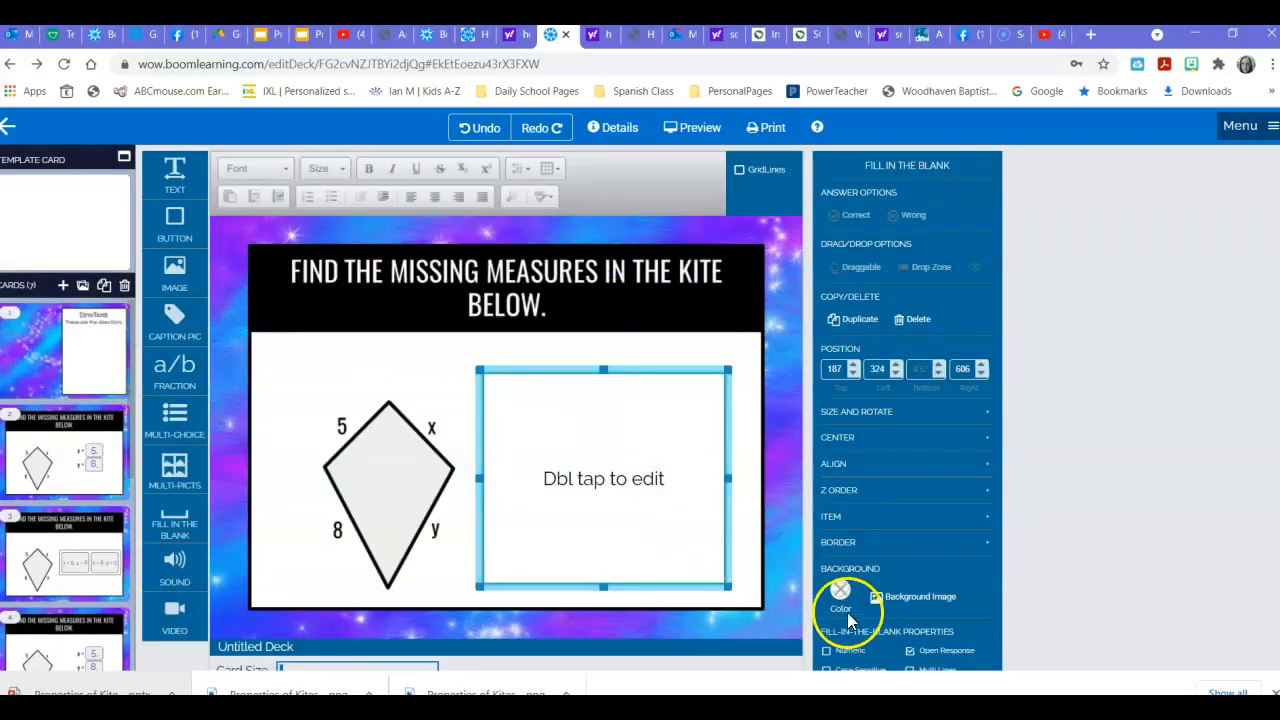
pyautogui.click(860, 542)
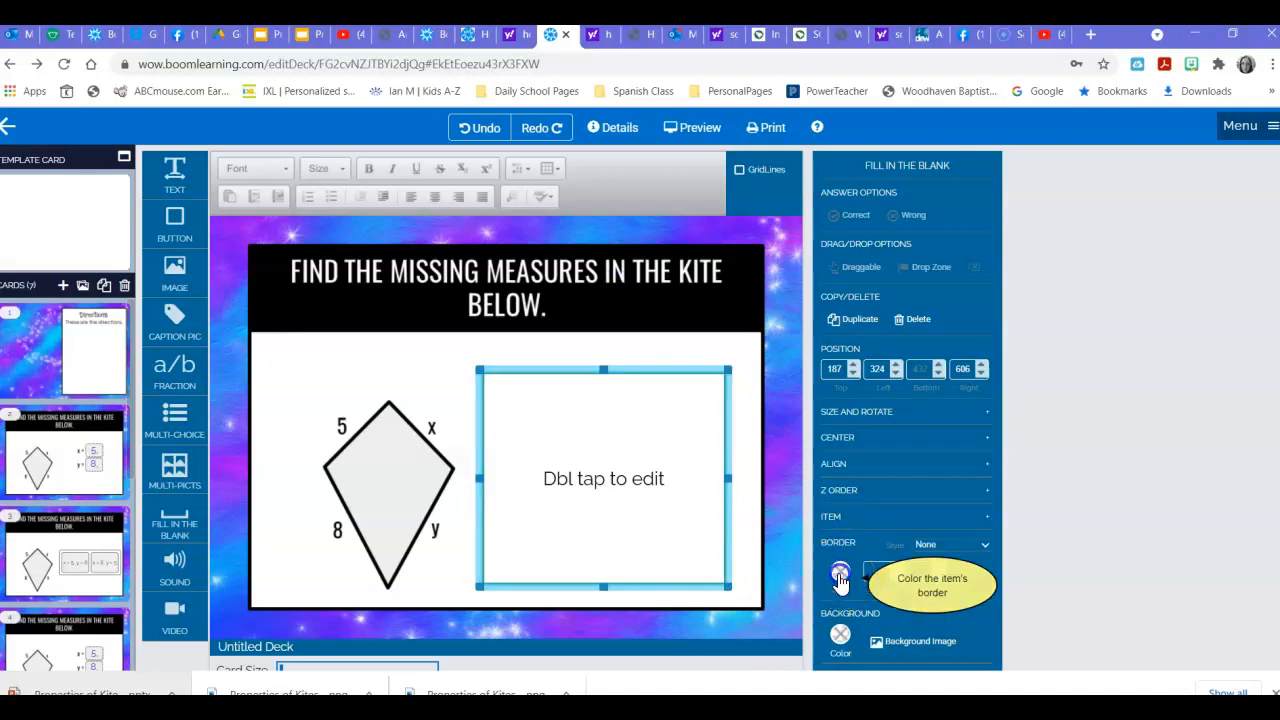
pyautogui.click(842, 574)
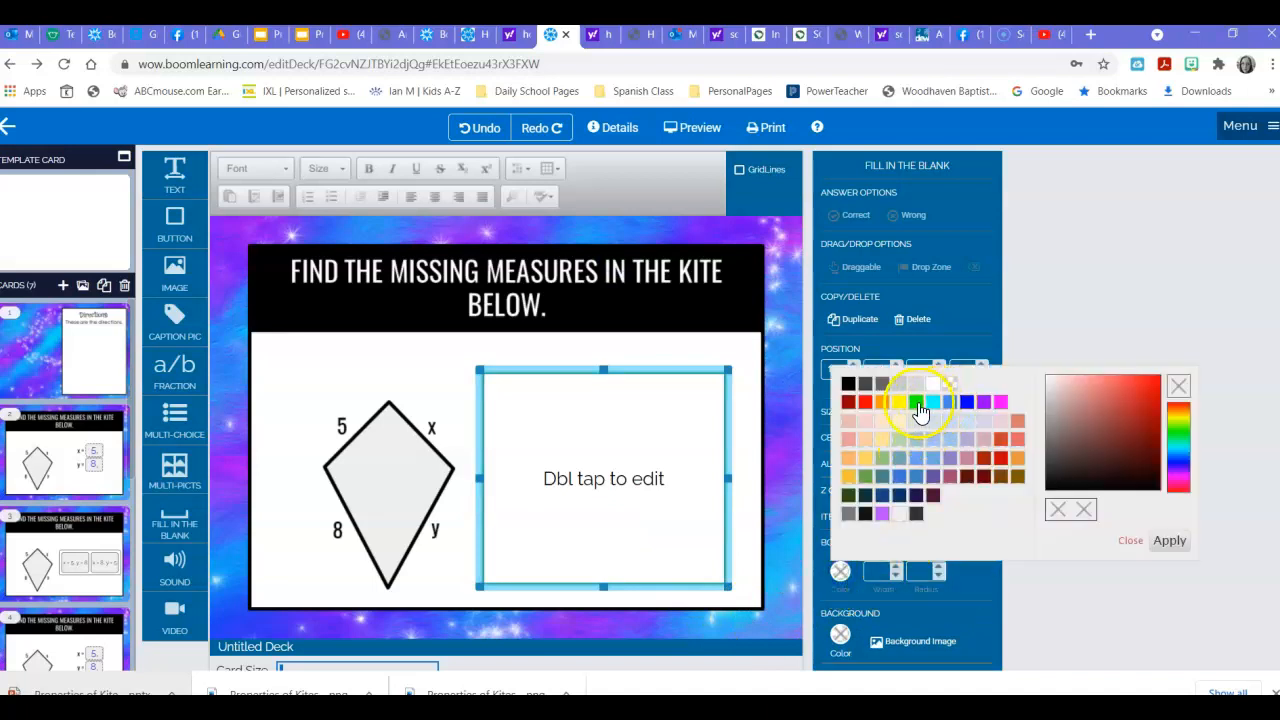
pyautogui.click(916, 402)
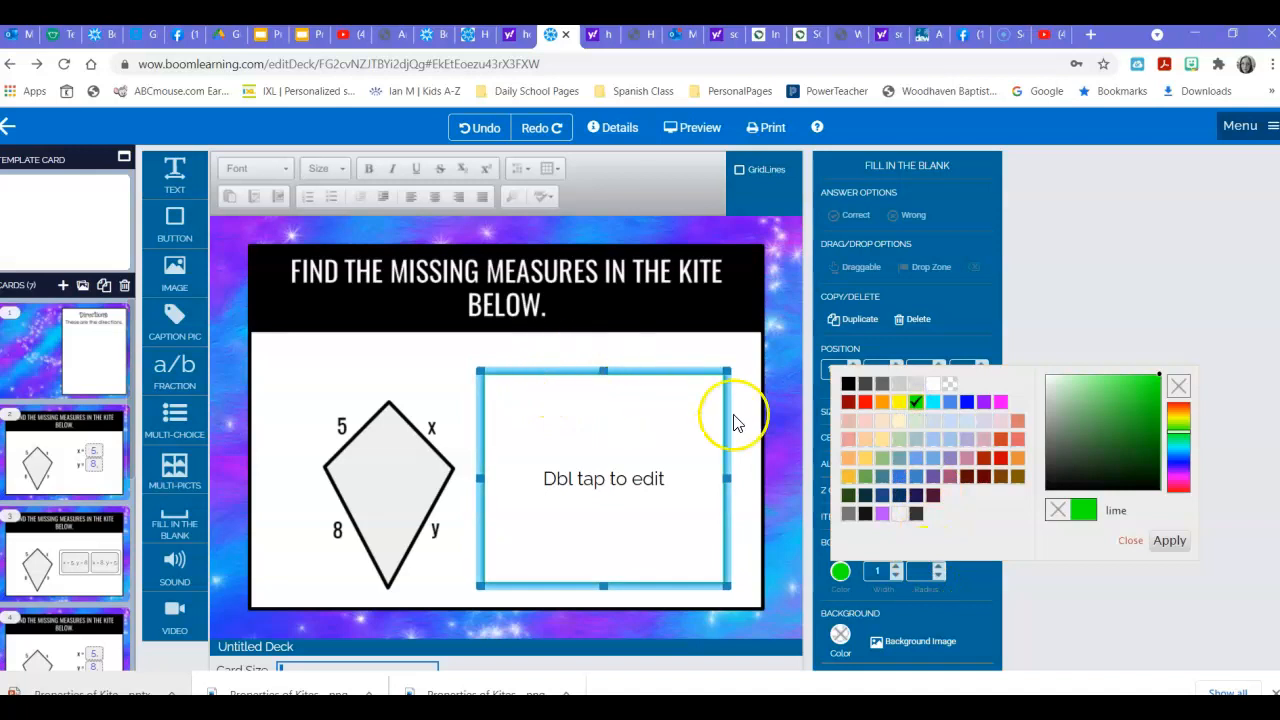
pyautogui.click(967, 404)
pyautogui.click(984, 402)
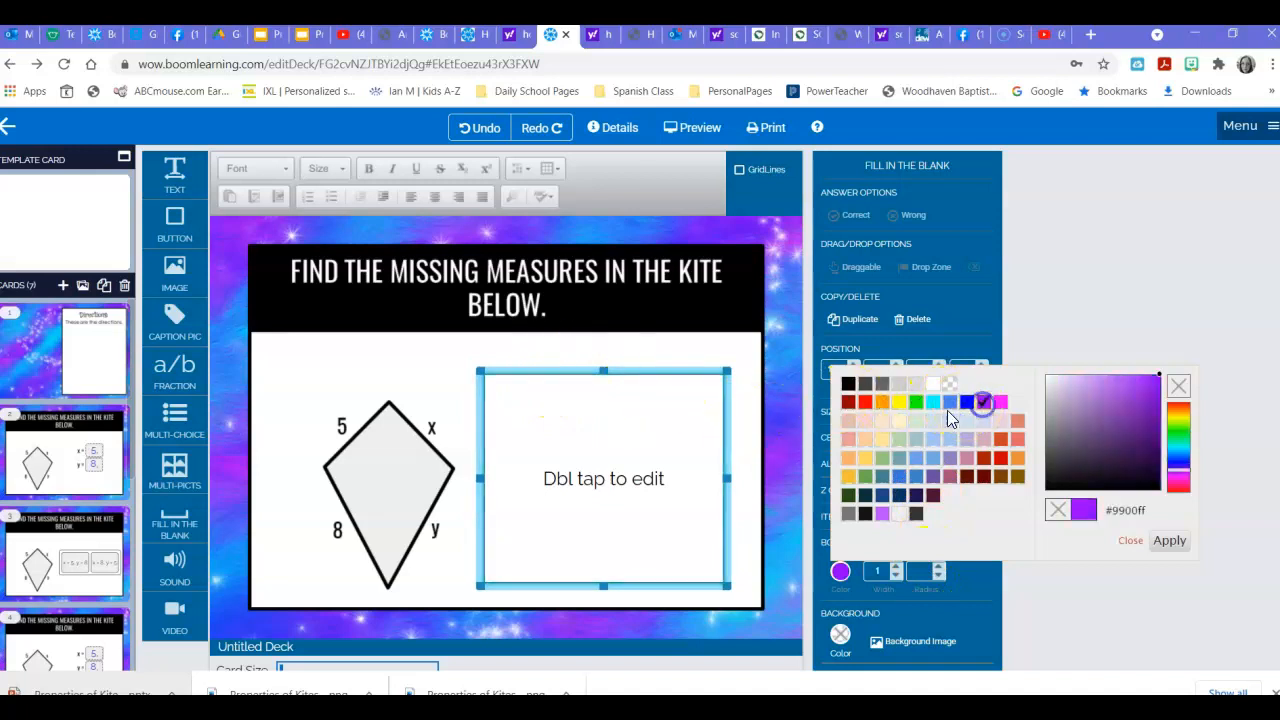
# Lower the open-response blank's upper edge to 223 and set its border width to 3.
pyautogui.moveTo(603, 371); pyautogui.dragTo(601, 401)
pyautogui.doubleClick(890, 568)
pyautogui.write('2')
pyautogui.click(896, 567)
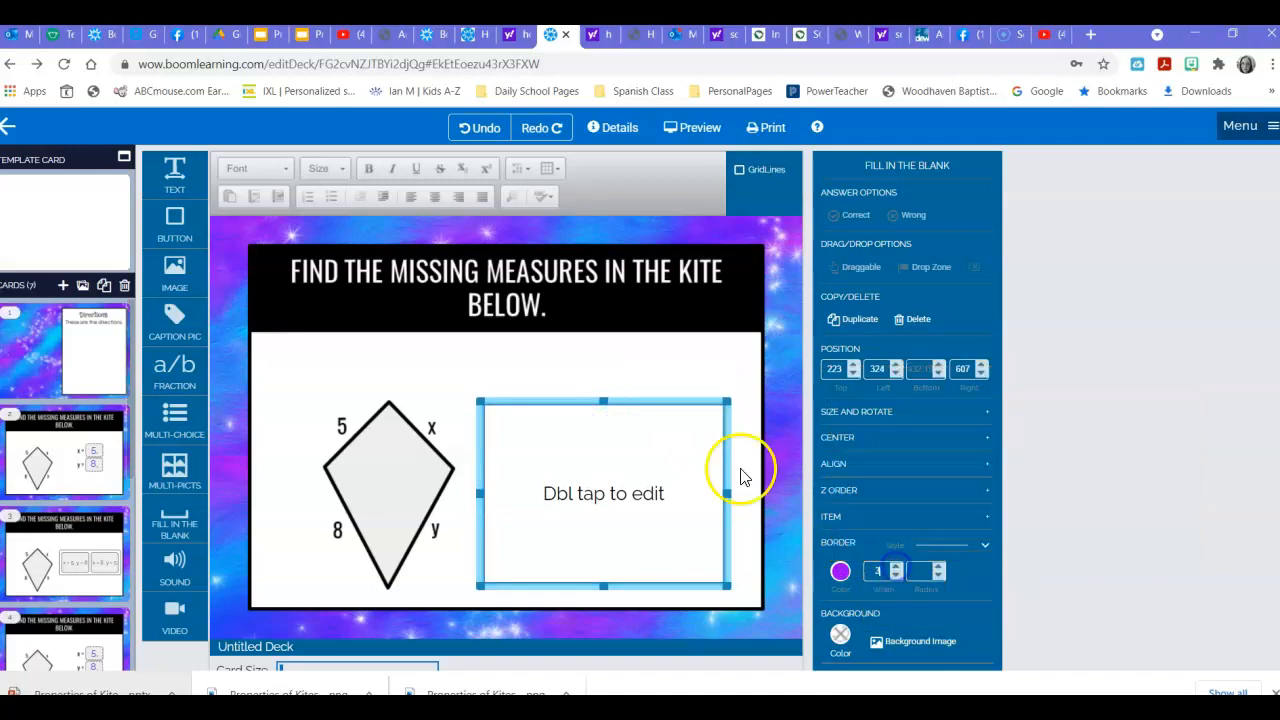
# Add a text box above the open-response blank, fit it to the blank's width and enter "Describe the shape in your own words.".
pyautogui.moveTo(176, 172); pyautogui.dragTo(522, 363)
pyautogui.moveTo(612, 388); pyautogui.dragTo(719, 403)
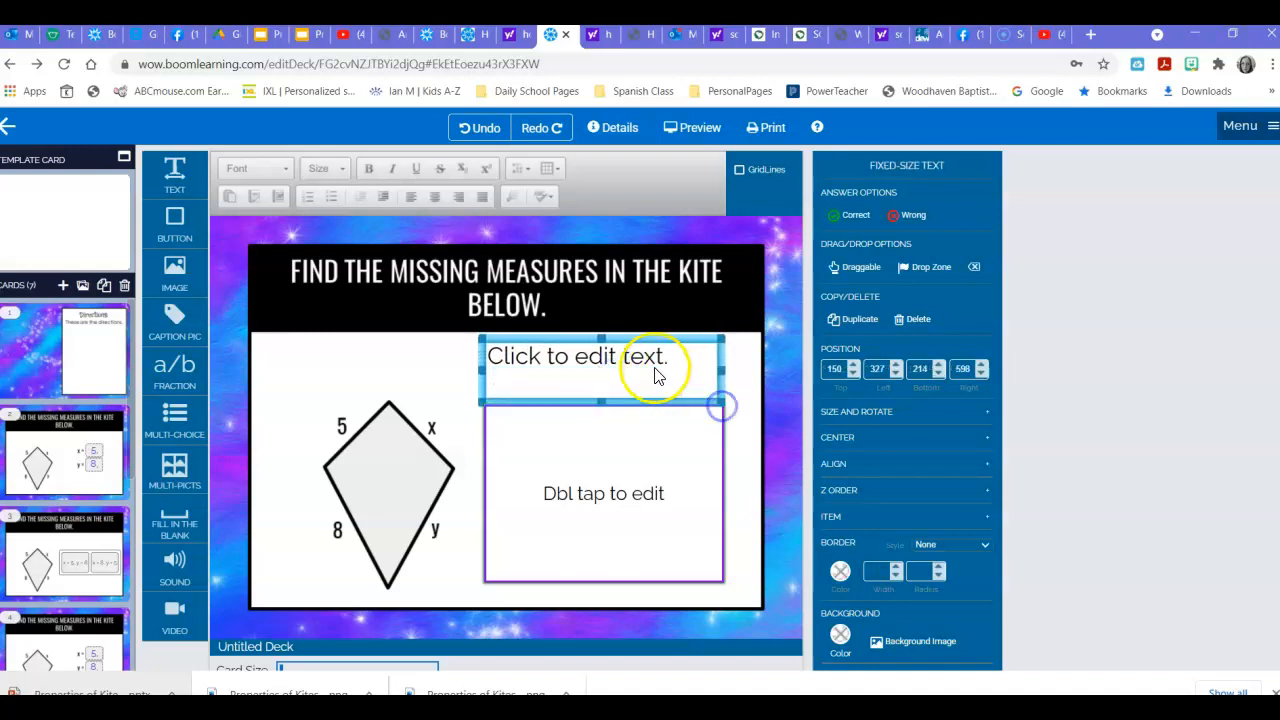
pyautogui.click(420, 350)
pyautogui.click(540, 357)
pyautogui.tripleClick(538, 357)
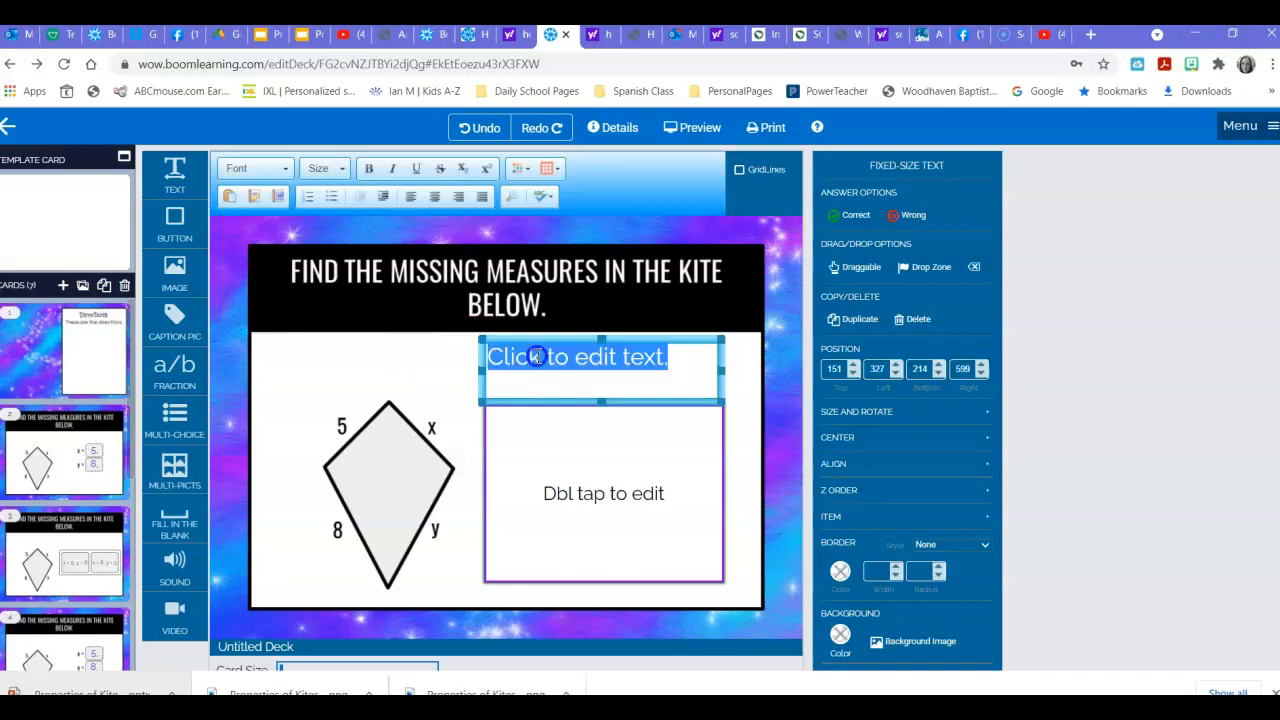
pyautogui.write('Des')
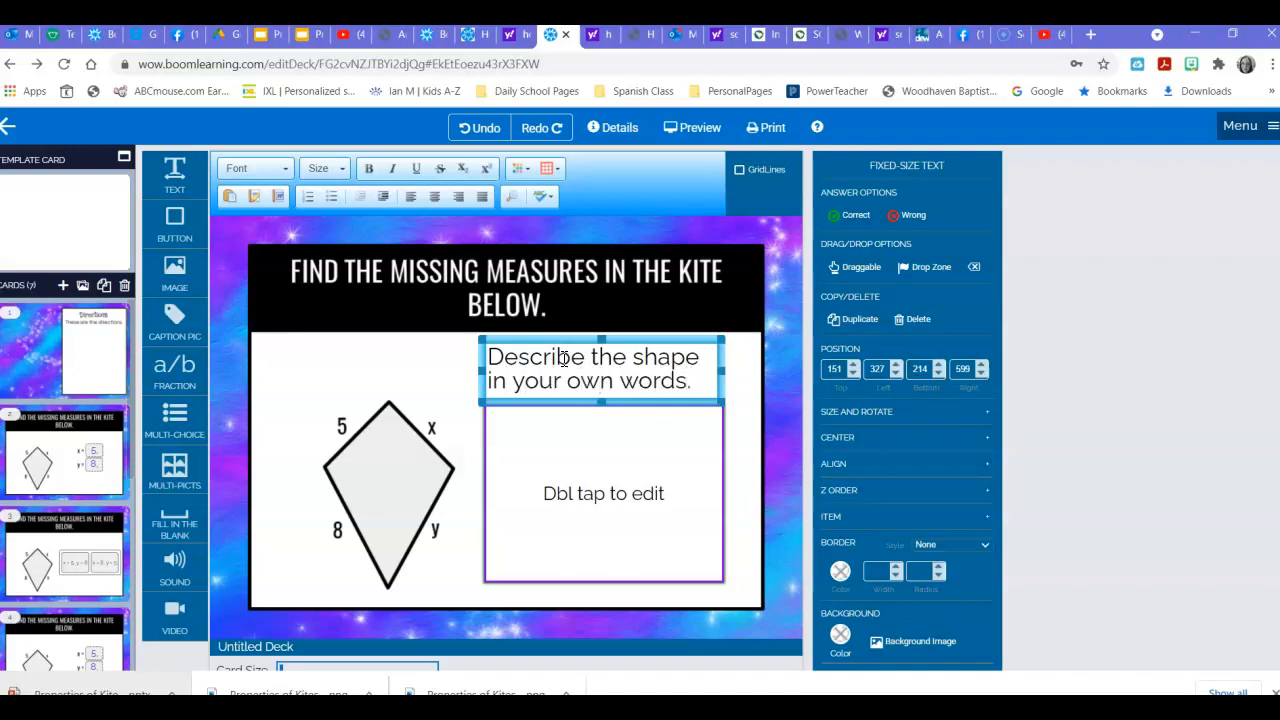
pyautogui.click(775, 424)
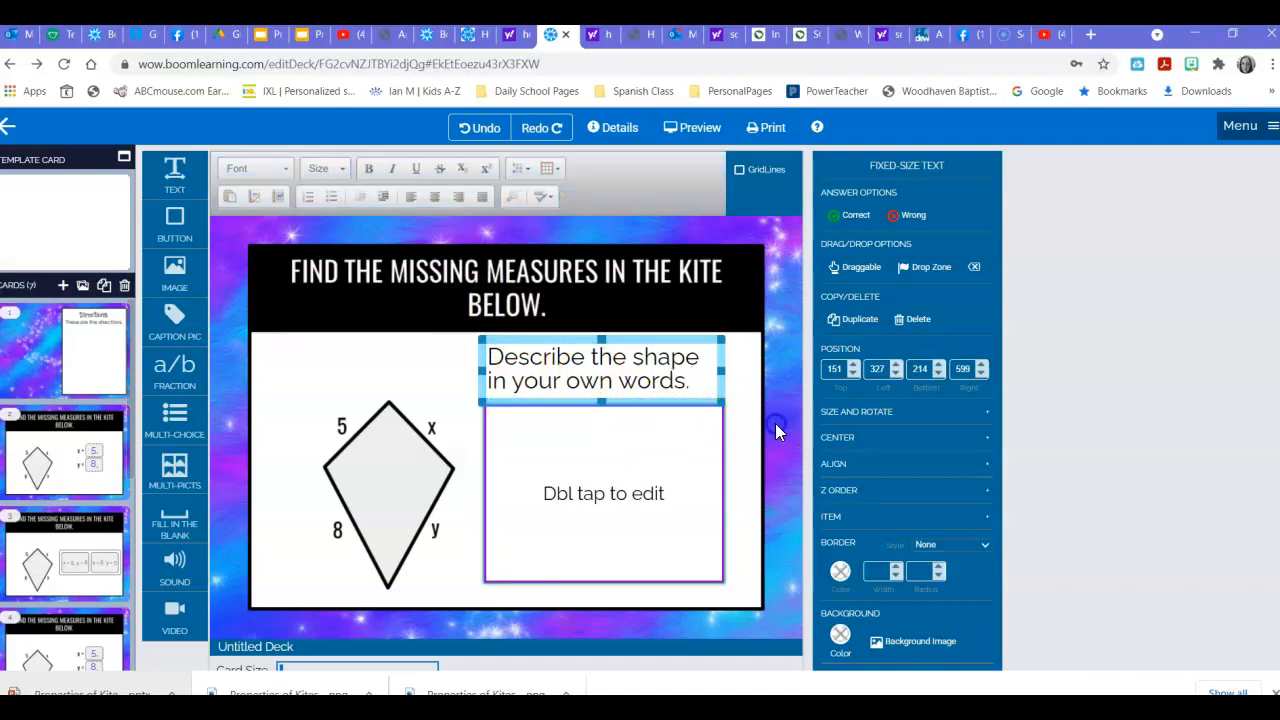
# Submit "Kites are awesome!" as the open-response blank's answer and close the Answer Picker.
pyautogui.doubleClick(622, 500)
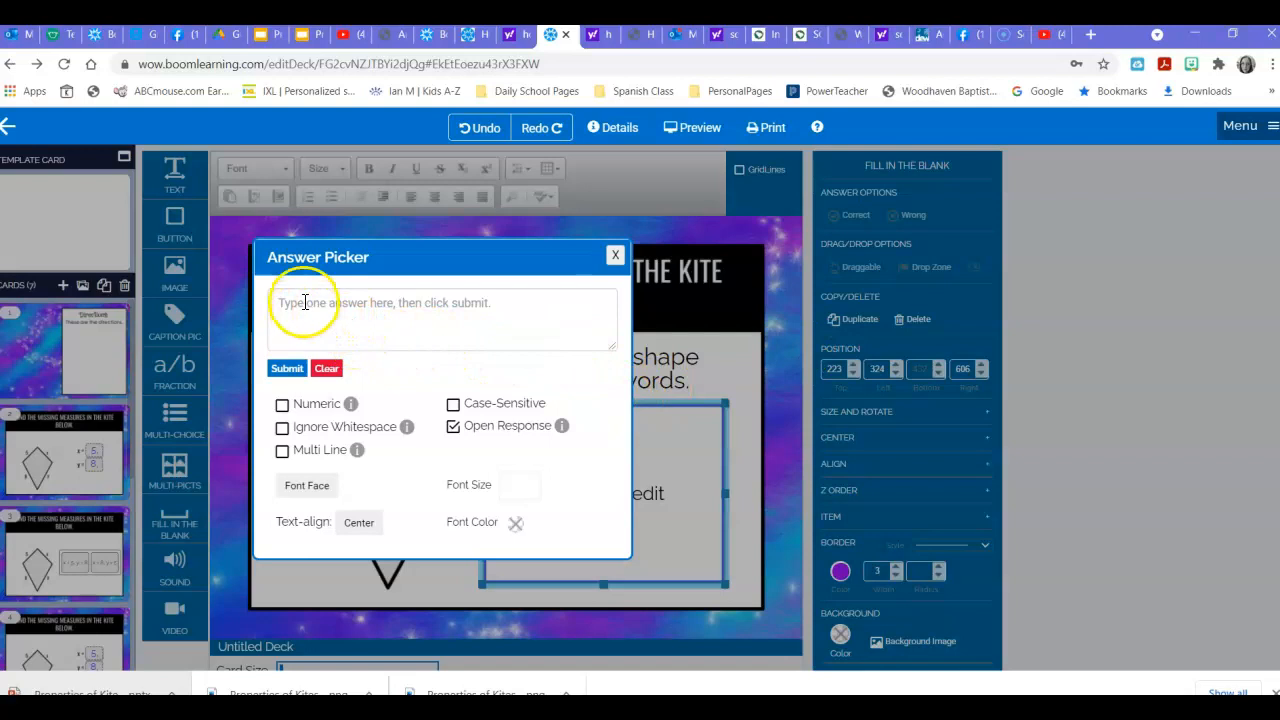
pyautogui.click(307, 303)
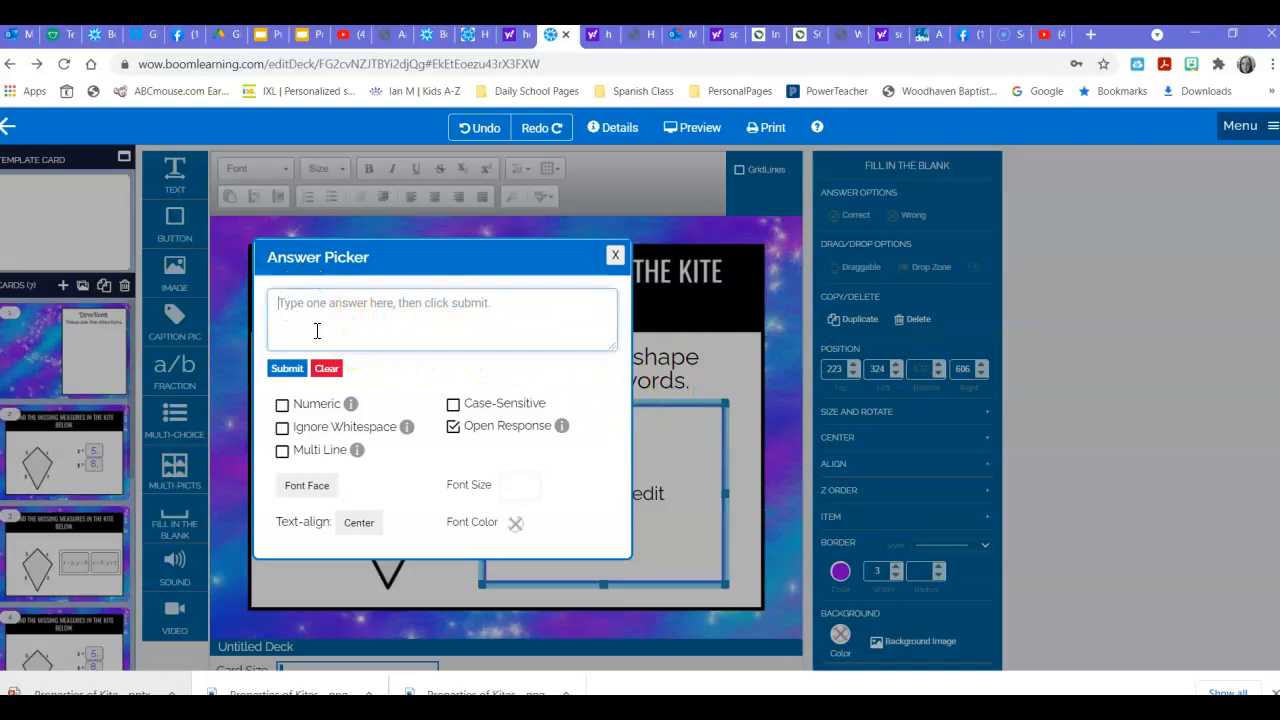
pyautogui.click(322, 306)
pyautogui.write('Kites are awesome!')
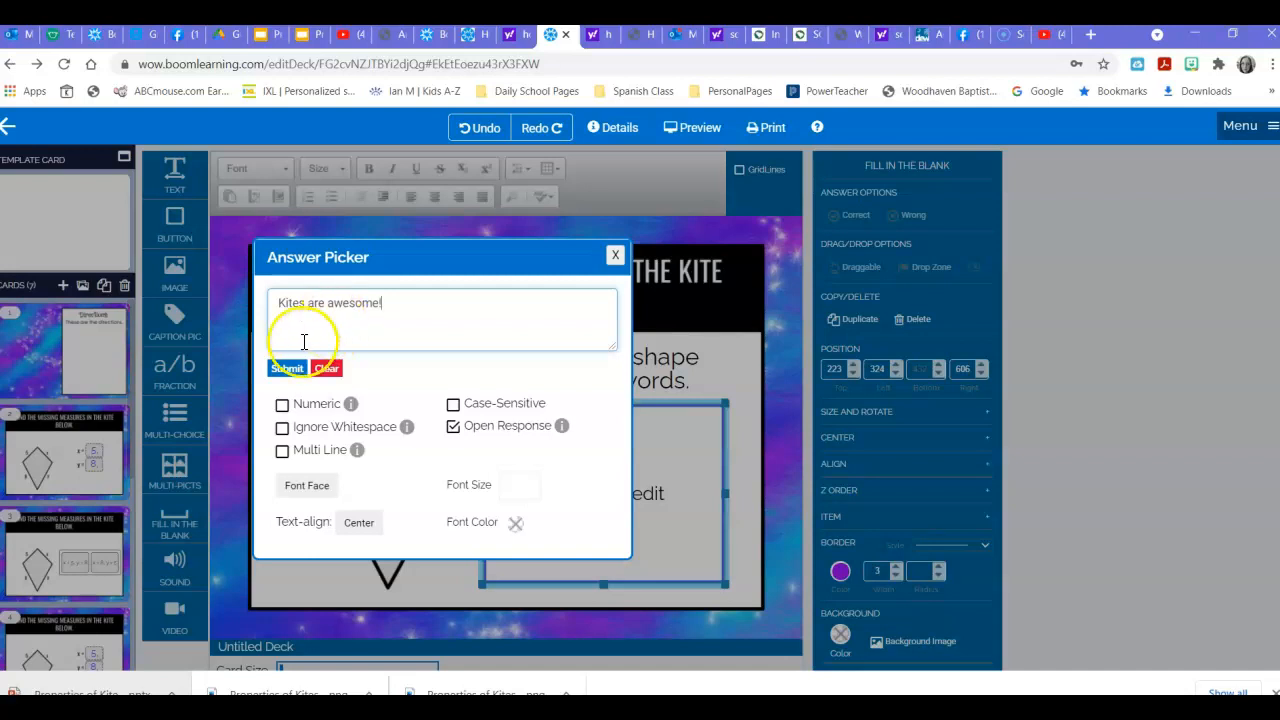
pyautogui.click(290, 369)
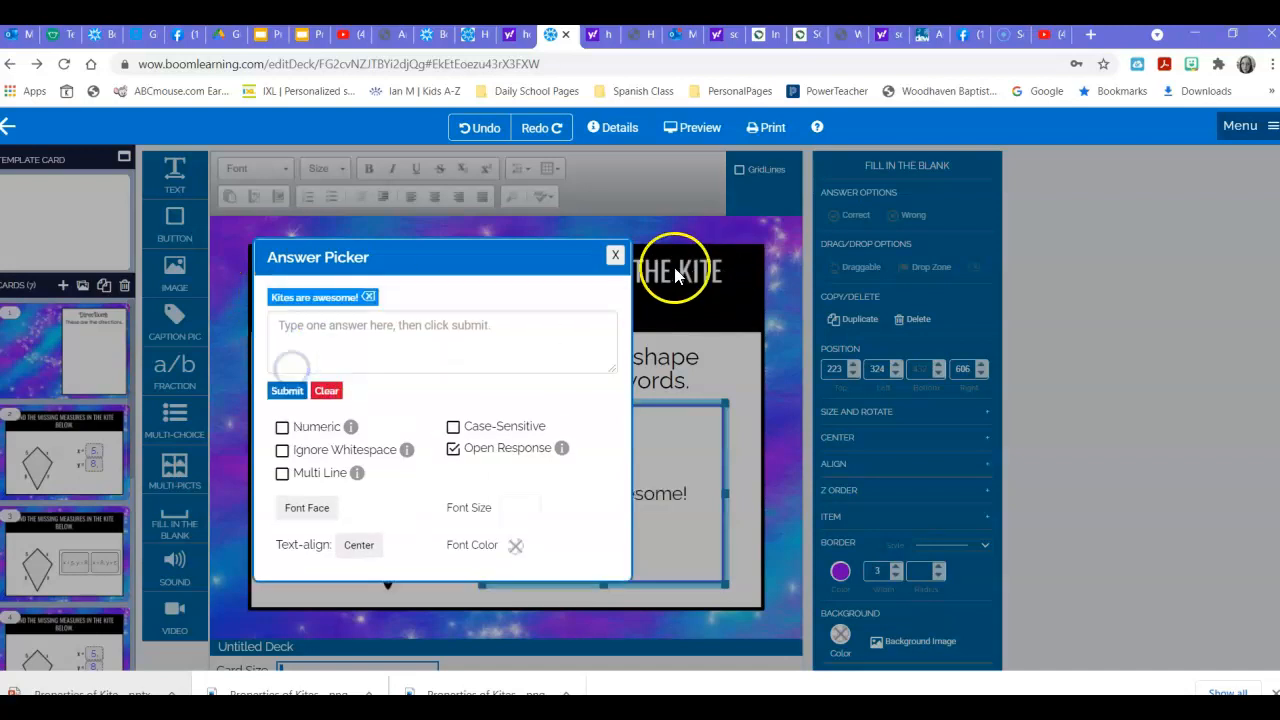
pyautogui.click(615, 256)
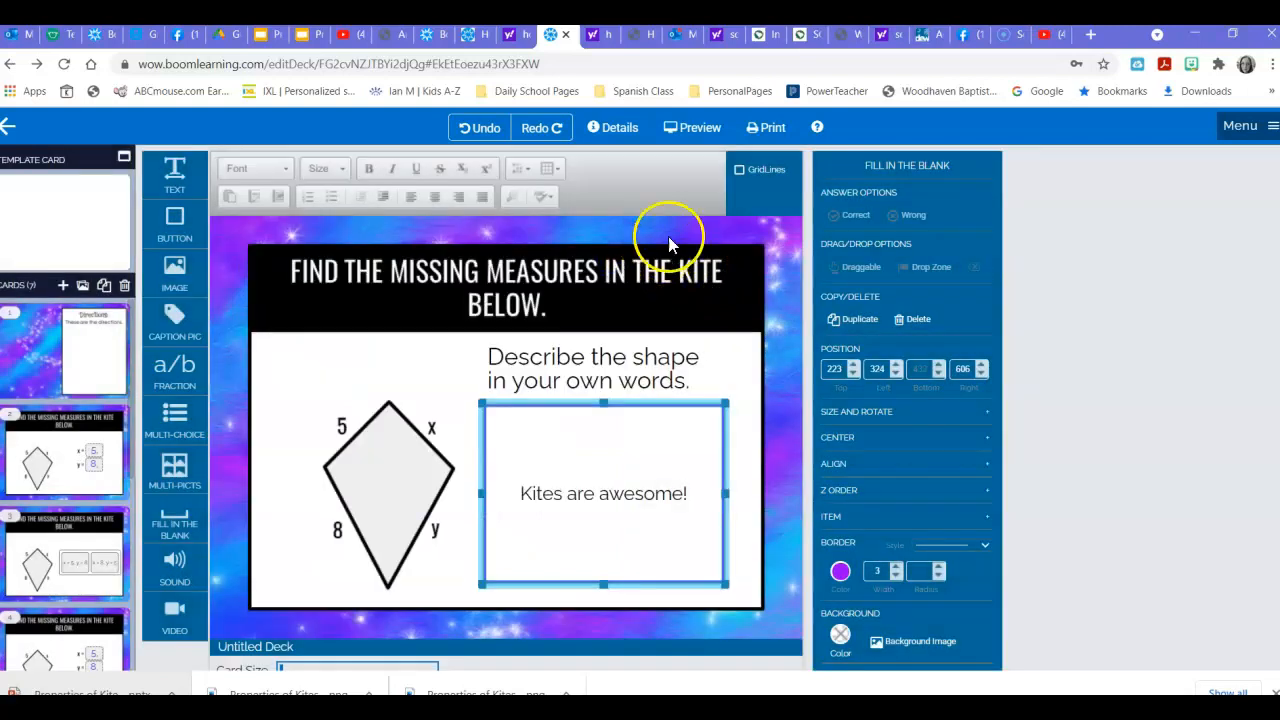
# Preview the open-response card, submit "Kites have two pairs of congruent consecutive sides." as the answer, and return to the editor.
pyautogui.click(688, 130)
pyautogui.click(632, 447)
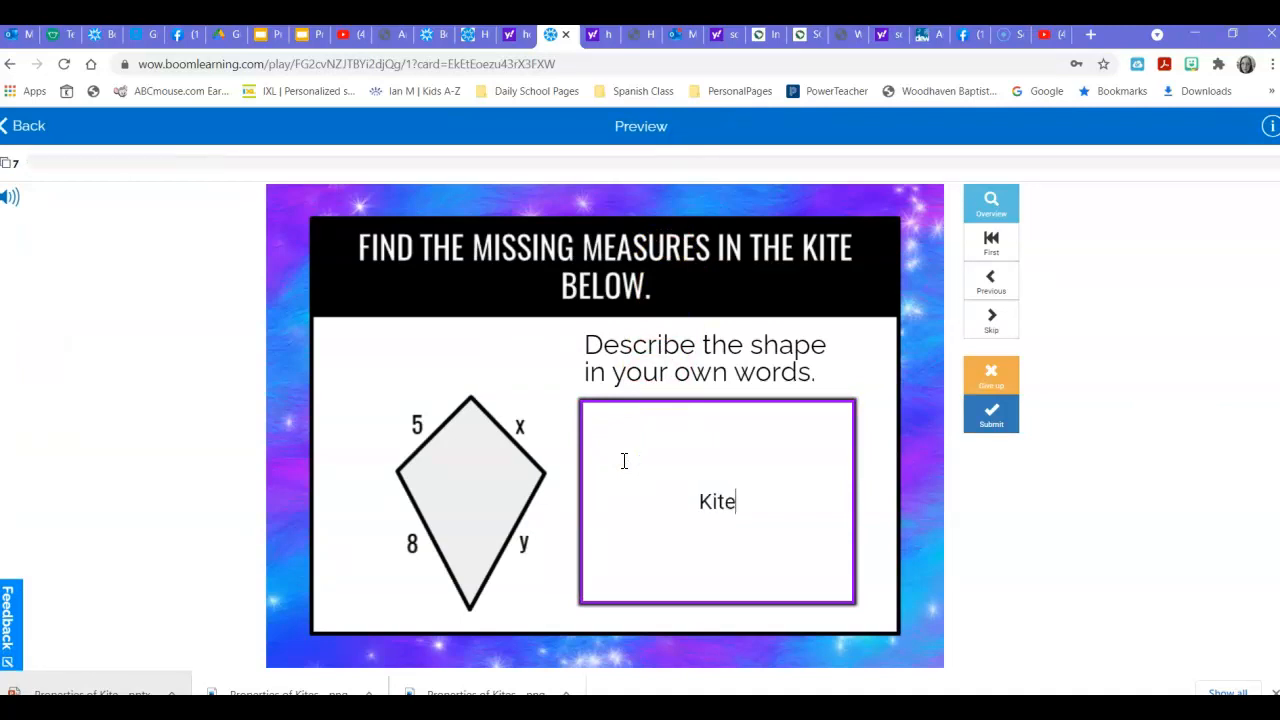
pyautogui.write('Kites have tw')
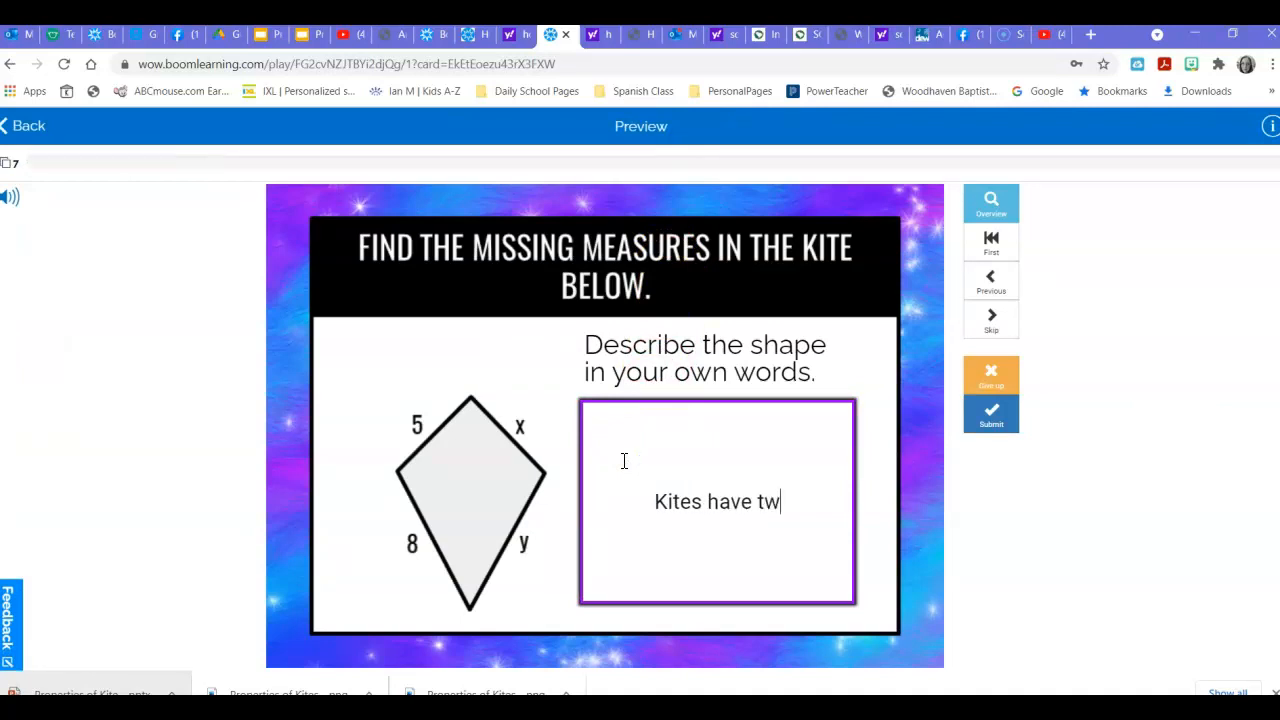
pyautogui.write('o pairs of ')
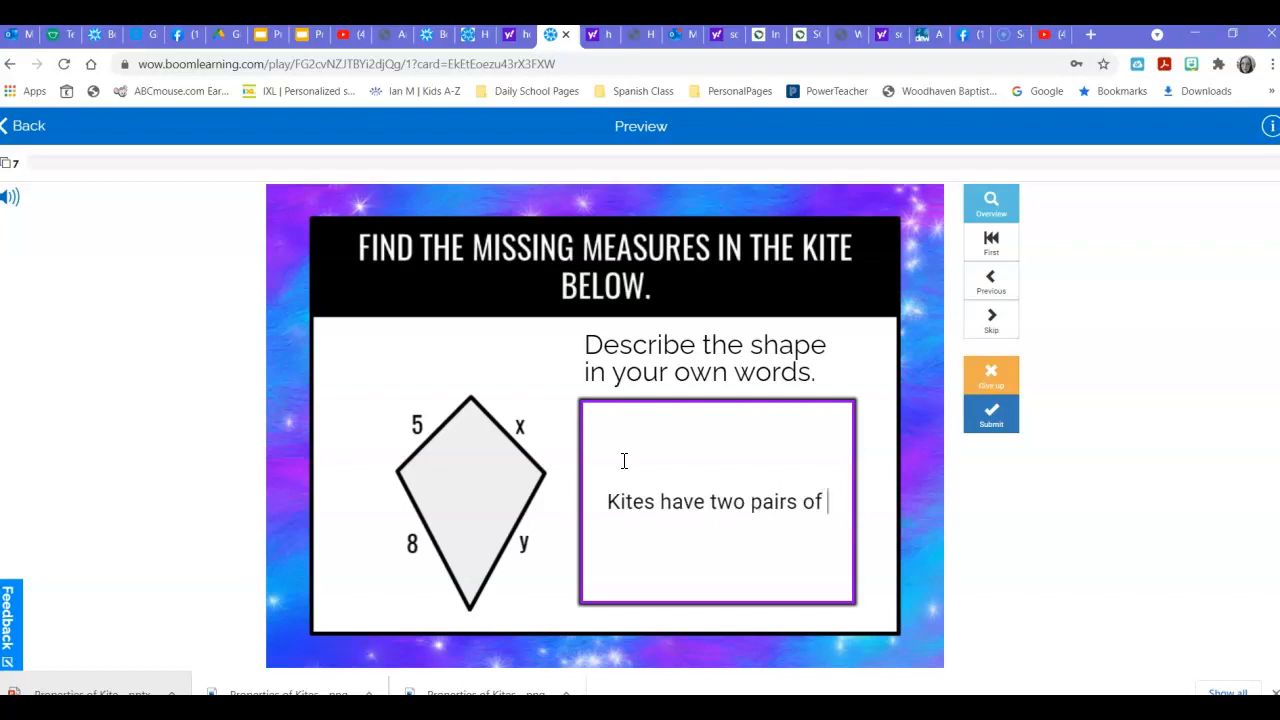
pyautogui.write('congr')
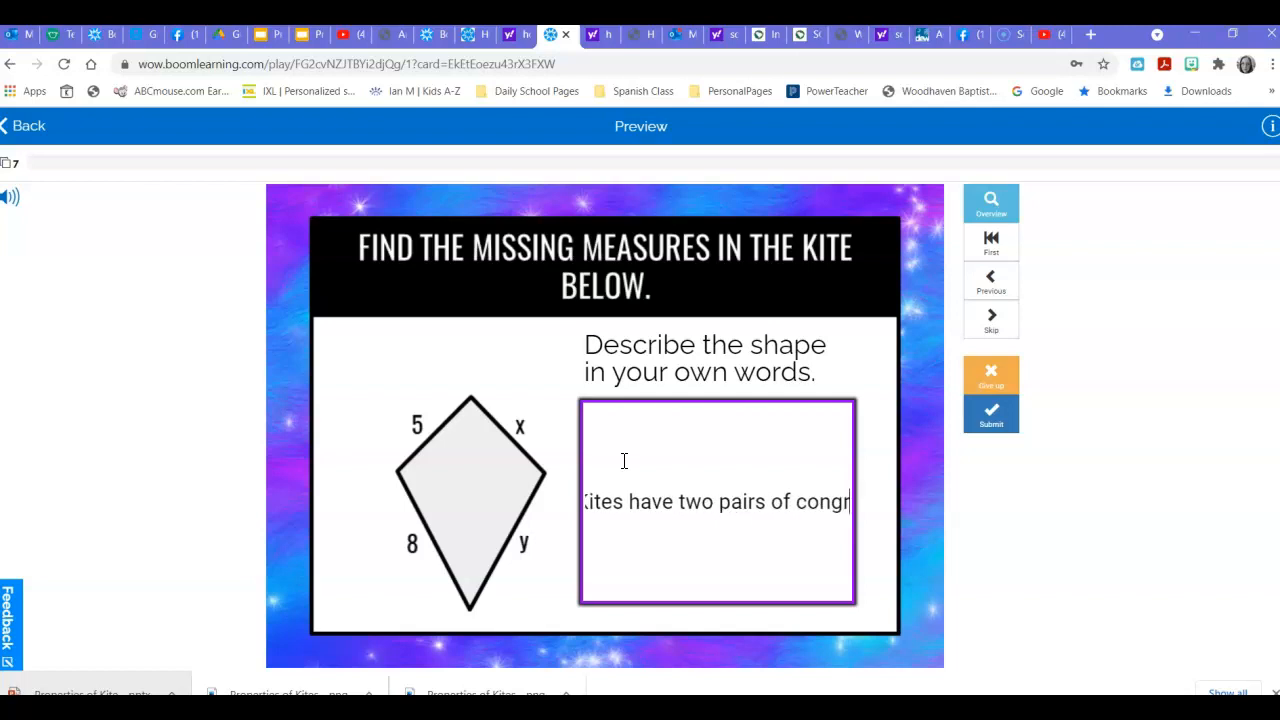
pyautogui.write('uent con')
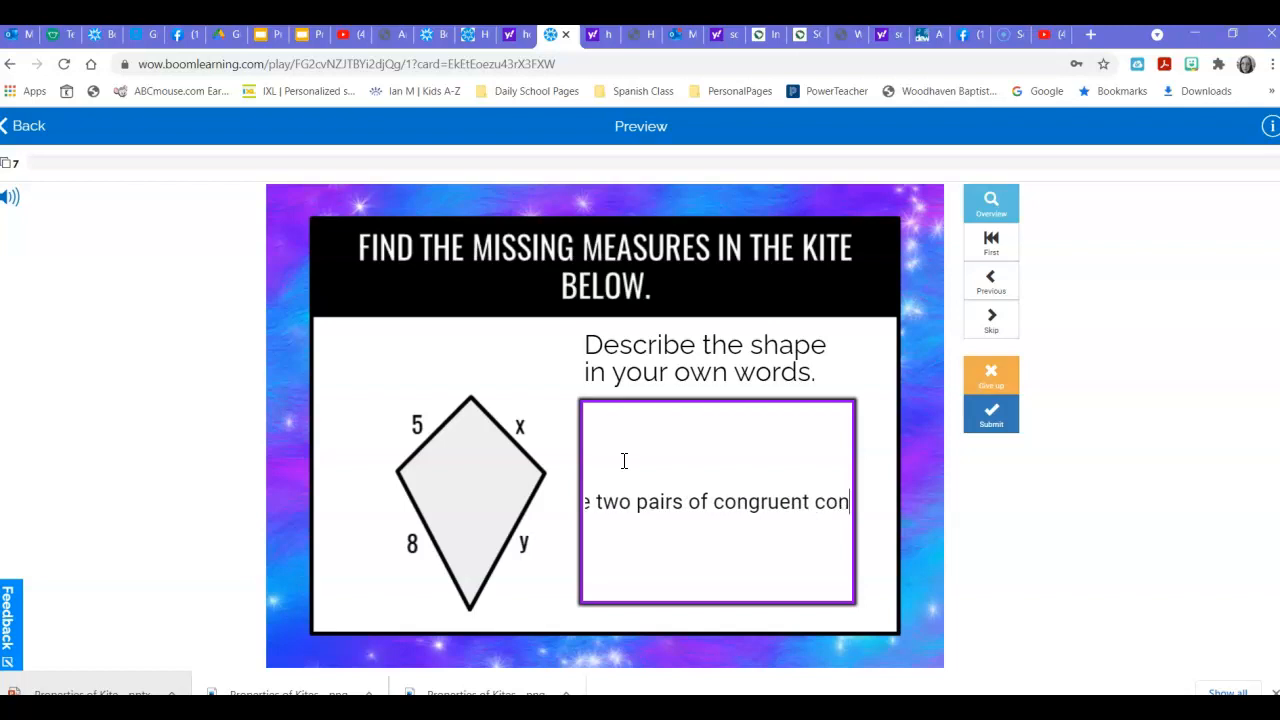
pyautogui.write('secutive s')
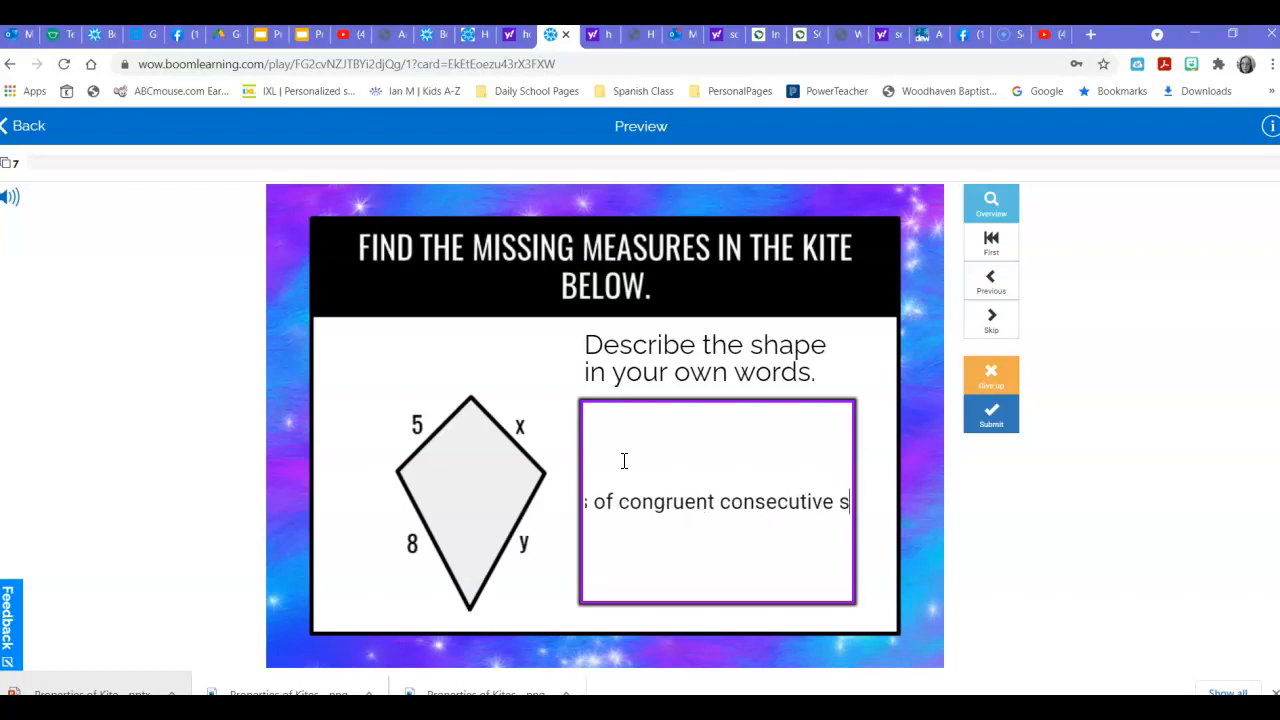
pyautogui.write('ides.')
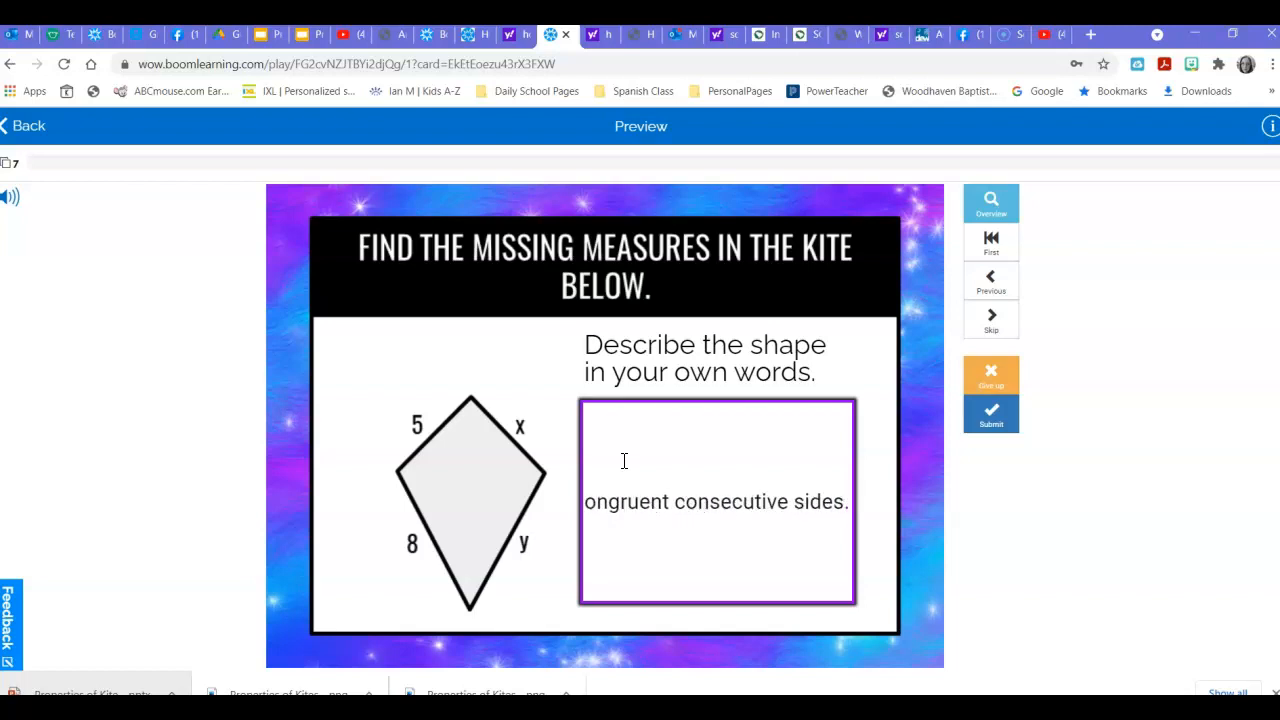
pyautogui.click(991, 420)
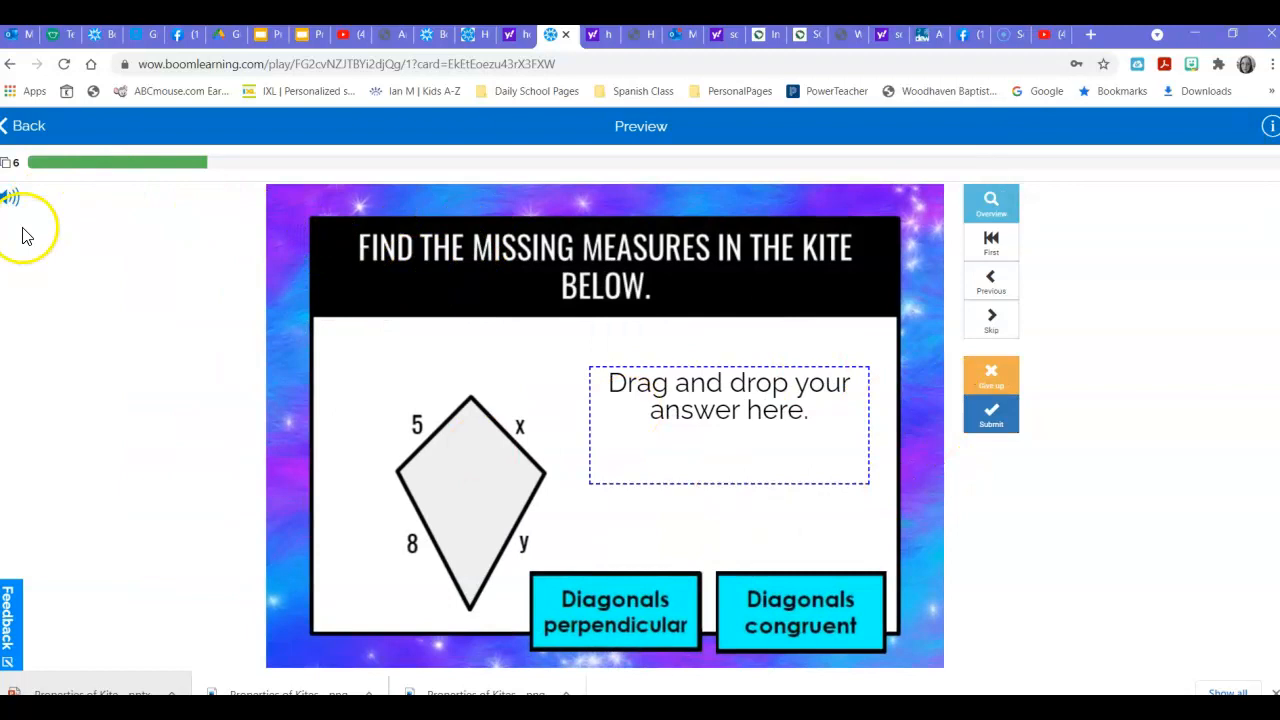
pyautogui.click(30, 130)
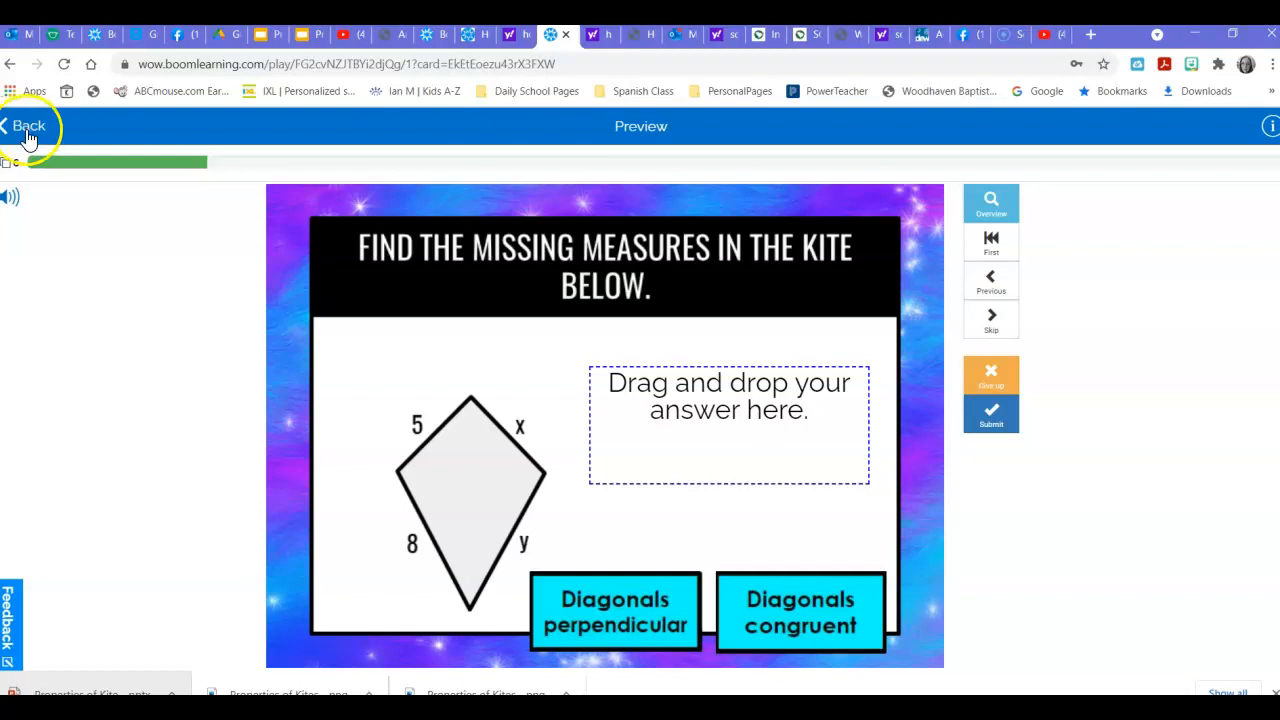
pyautogui.click(667, 404)
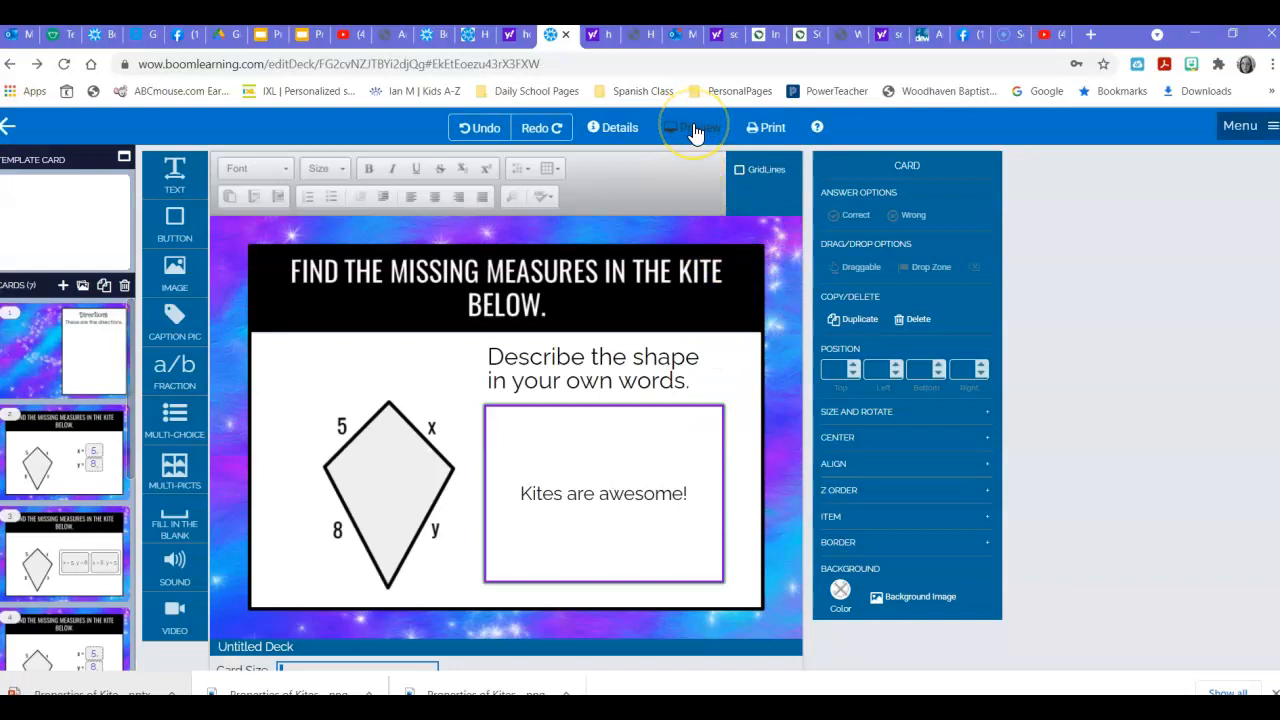
# Preview the open-response card again with "Kites are awesome!" as the submitted answer, and return to the editor.
pyautogui.click(695, 132)
pyautogui.click(662, 472)
pyautogui.write('Kites are awesome!')
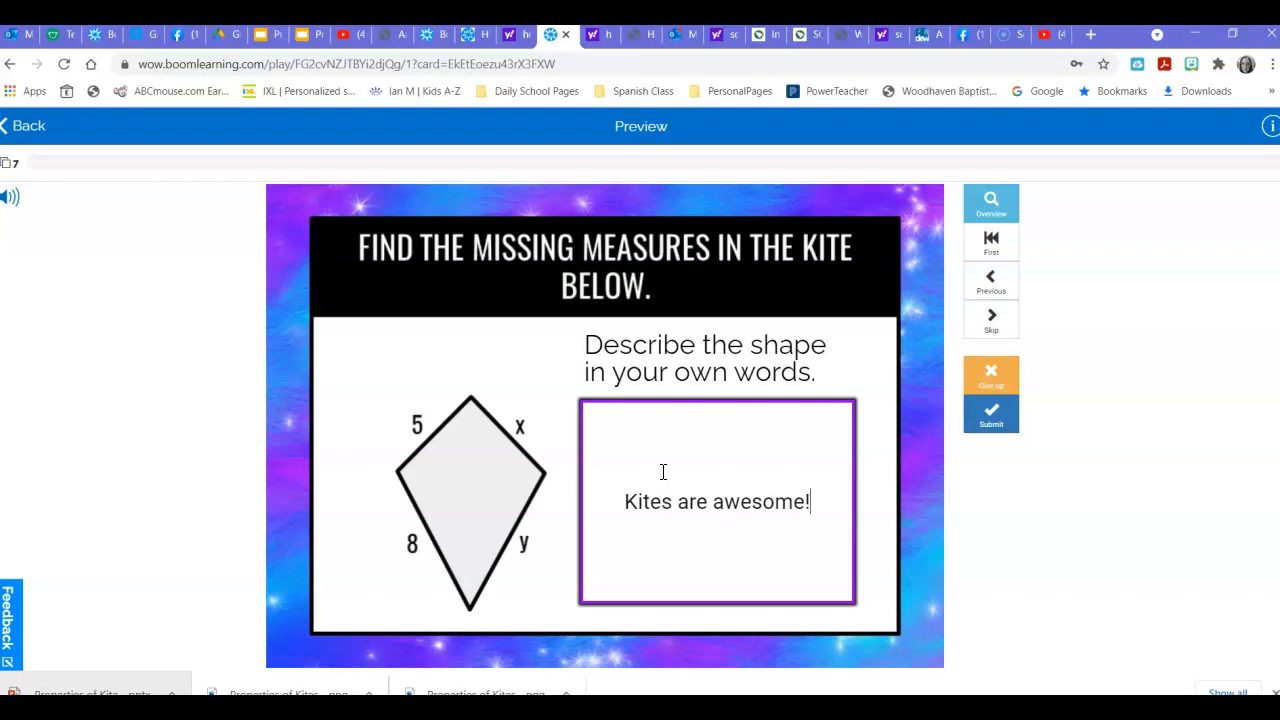
pyautogui.click(991, 415)
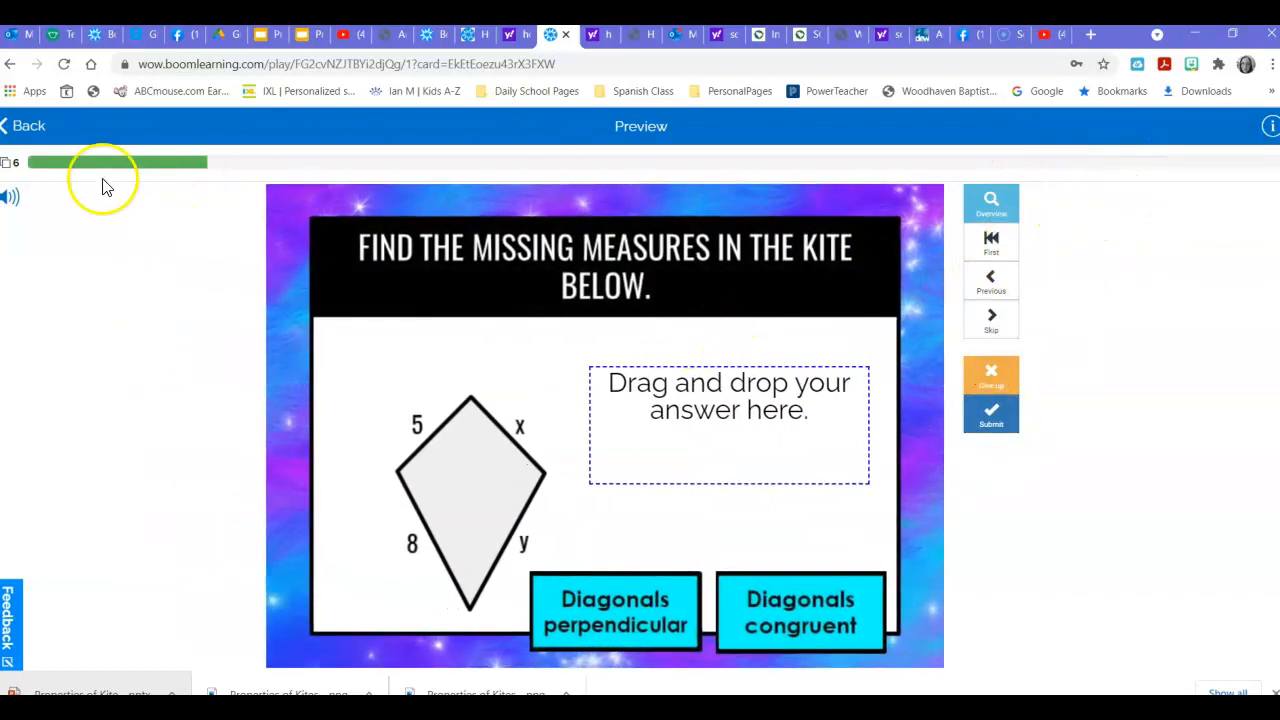
pyautogui.click(26, 127)
pyautogui.click(711, 417)
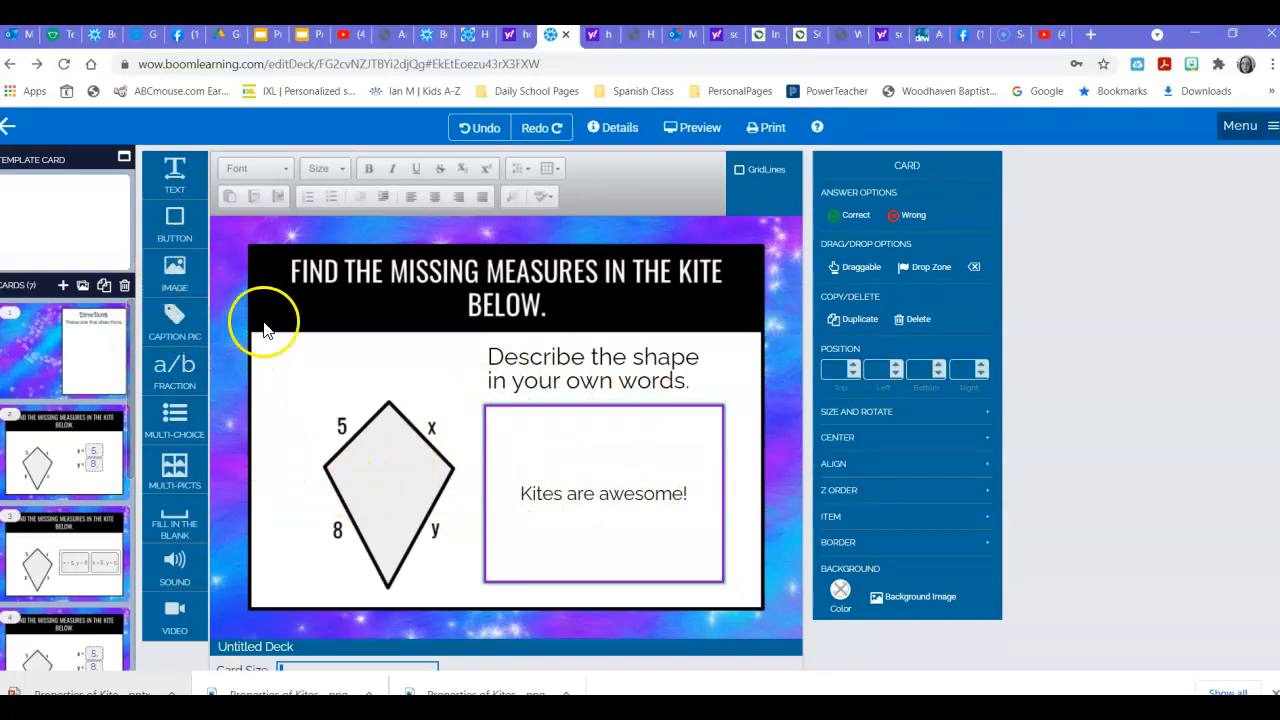
# Turn off Open Response for the large blank and replace its accepted answer with "Kites have two pairs of congruent consecutive sides.".
pyautogui.doubleClick(600, 500)
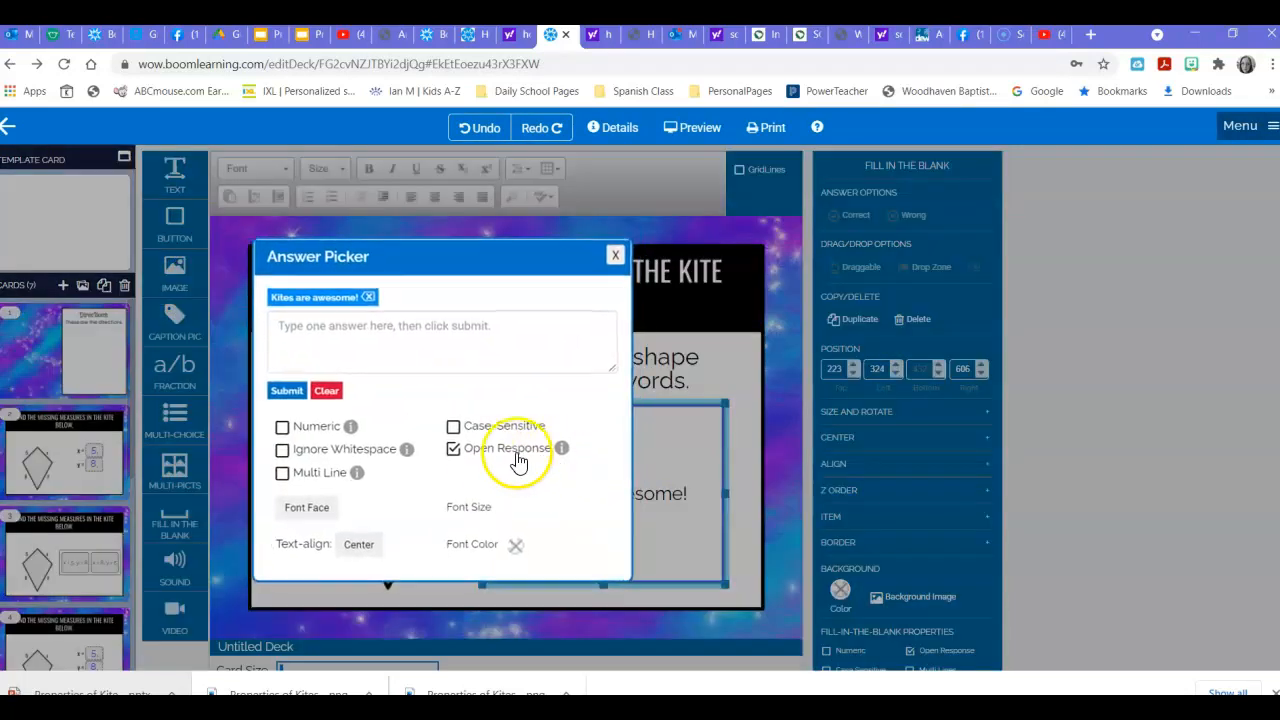
pyautogui.click(454, 449)
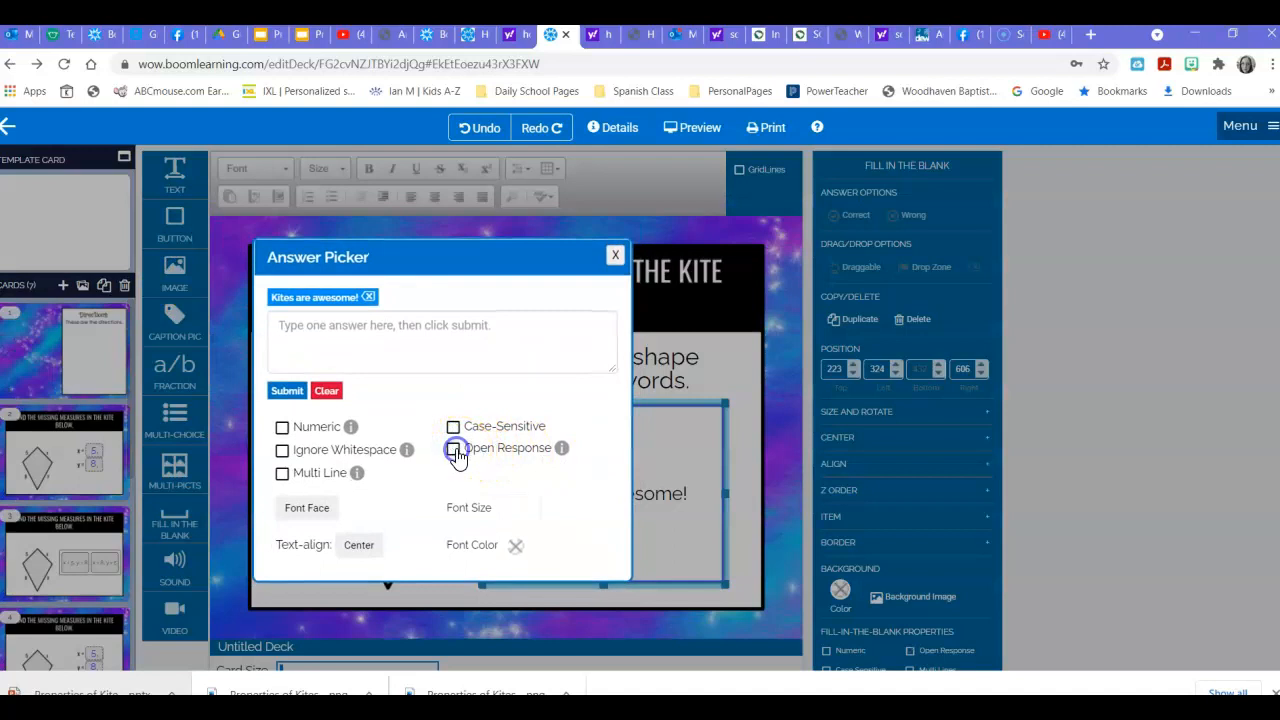
pyautogui.click(369, 298)
pyautogui.moveTo(383, 305); pyautogui.dragTo(278, 308)
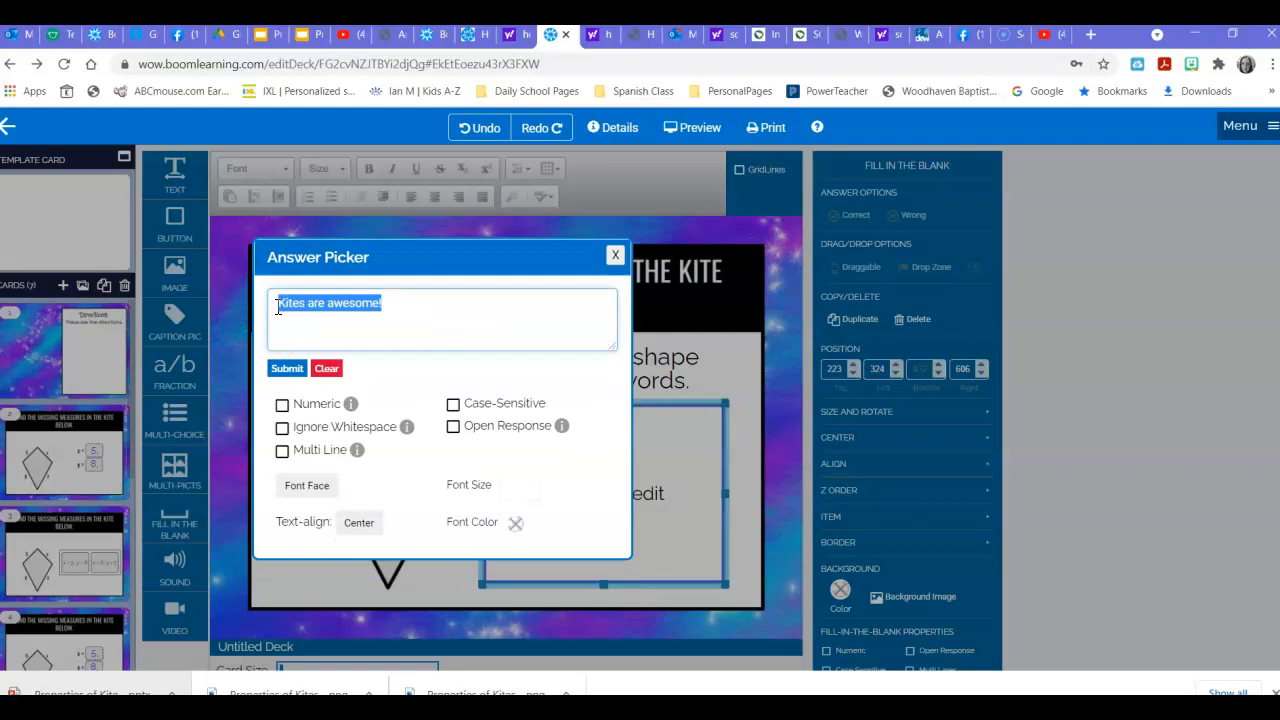
pyautogui.press('BackSpace')
pyautogui.write('Kit')
pyautogui.press('BackSpace')
pyautogui.press('BackSpace')
pyautogui.press('BackSpace')
pyautogui.write('Ki')
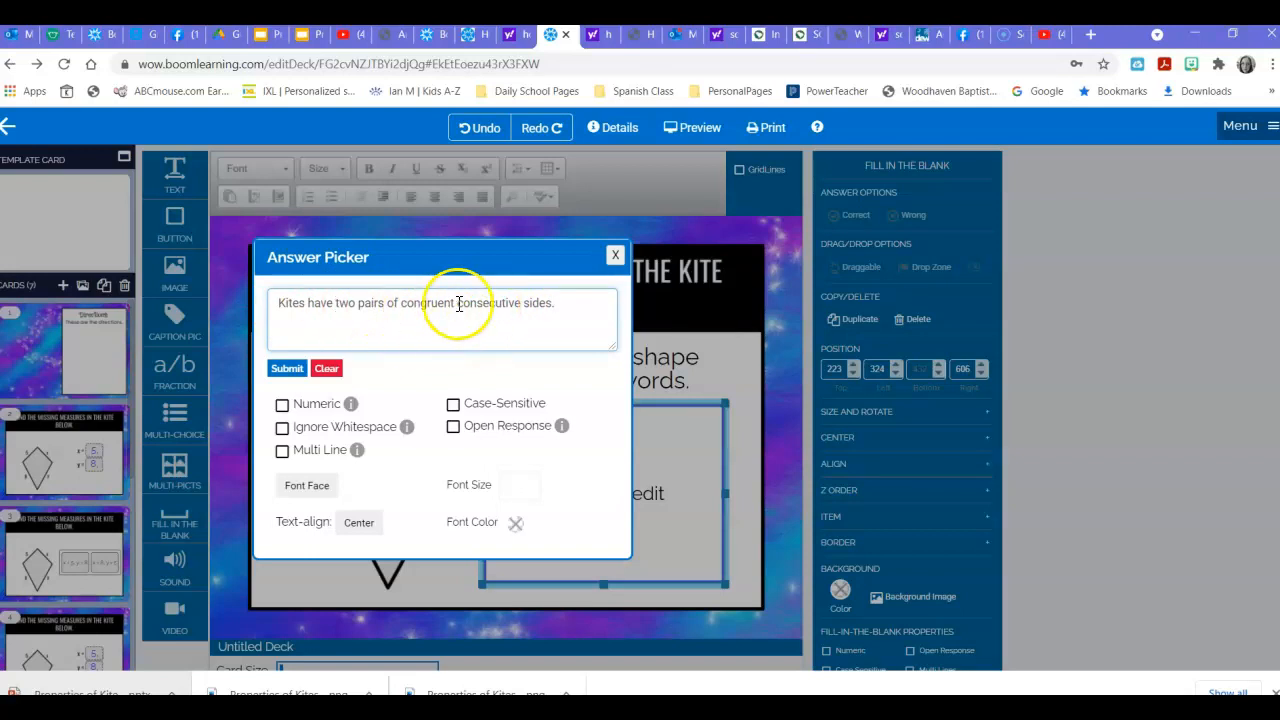
pyautogui.click(287, 369)
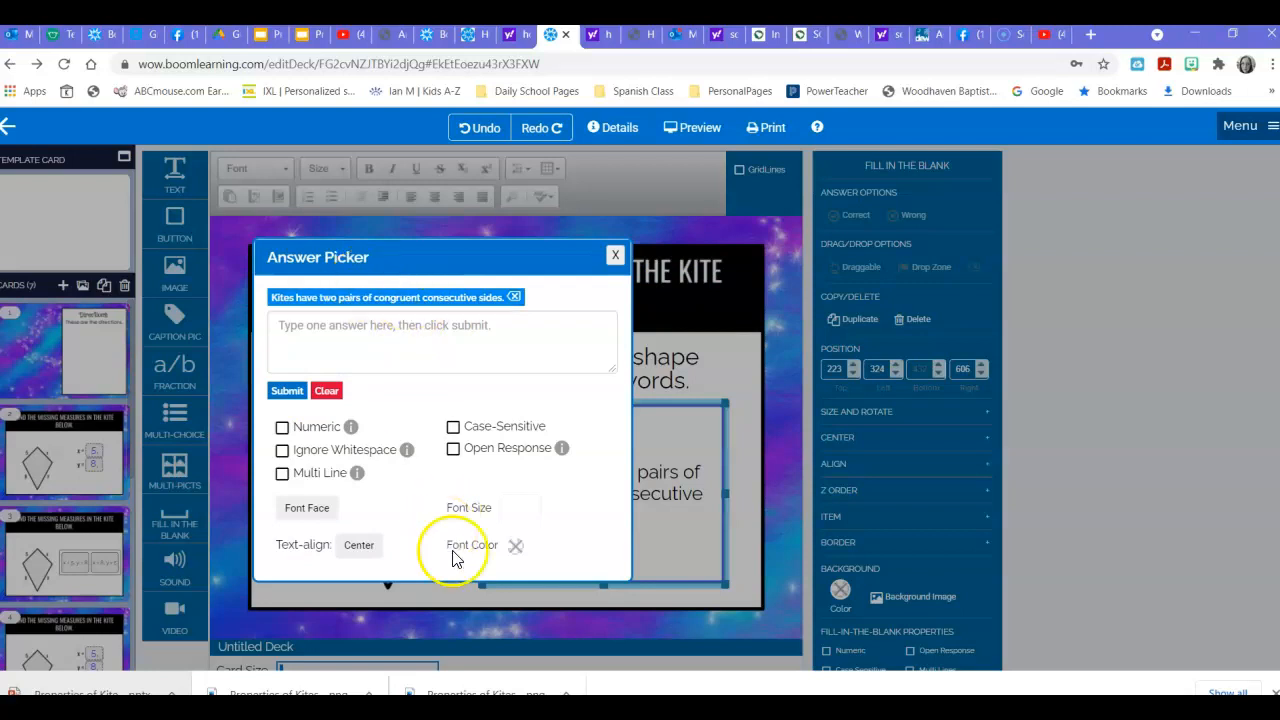
# Add "Kites have perpendicular diagonals." as a second accepted answer for the blank and close the Answer Picker.
pyautogui.click(338, 326)
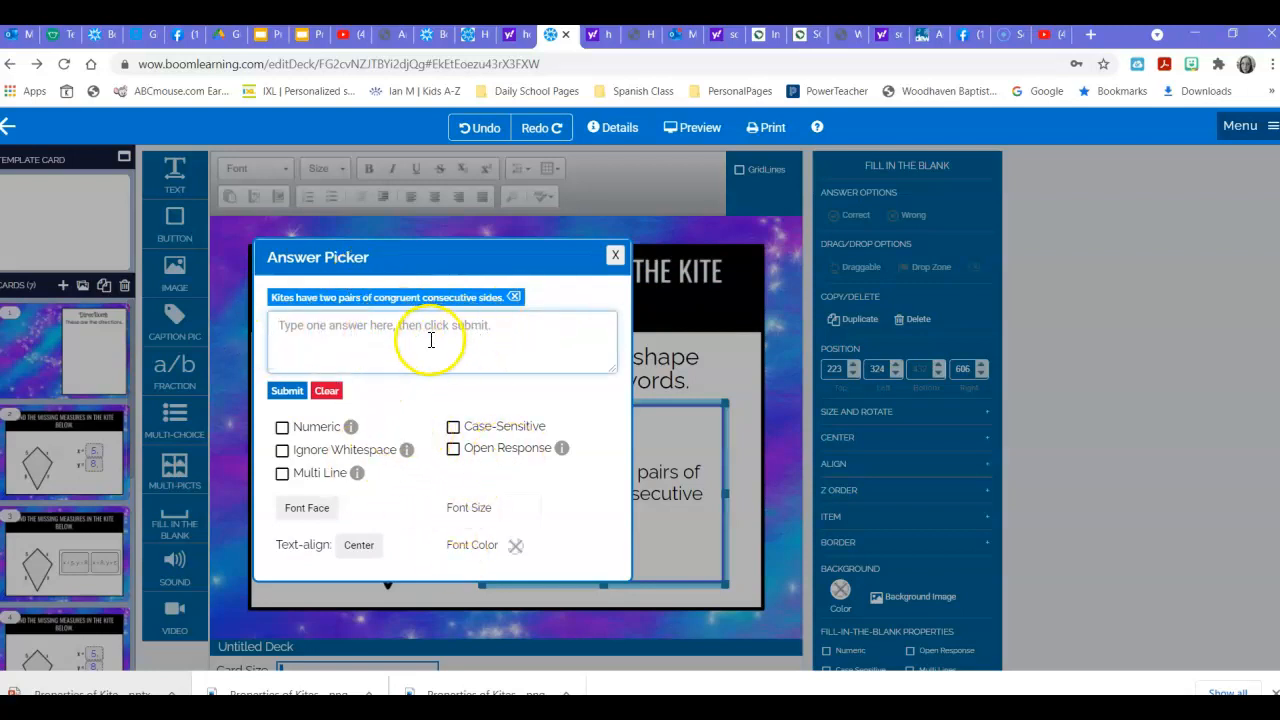
pyautogui.write('K')
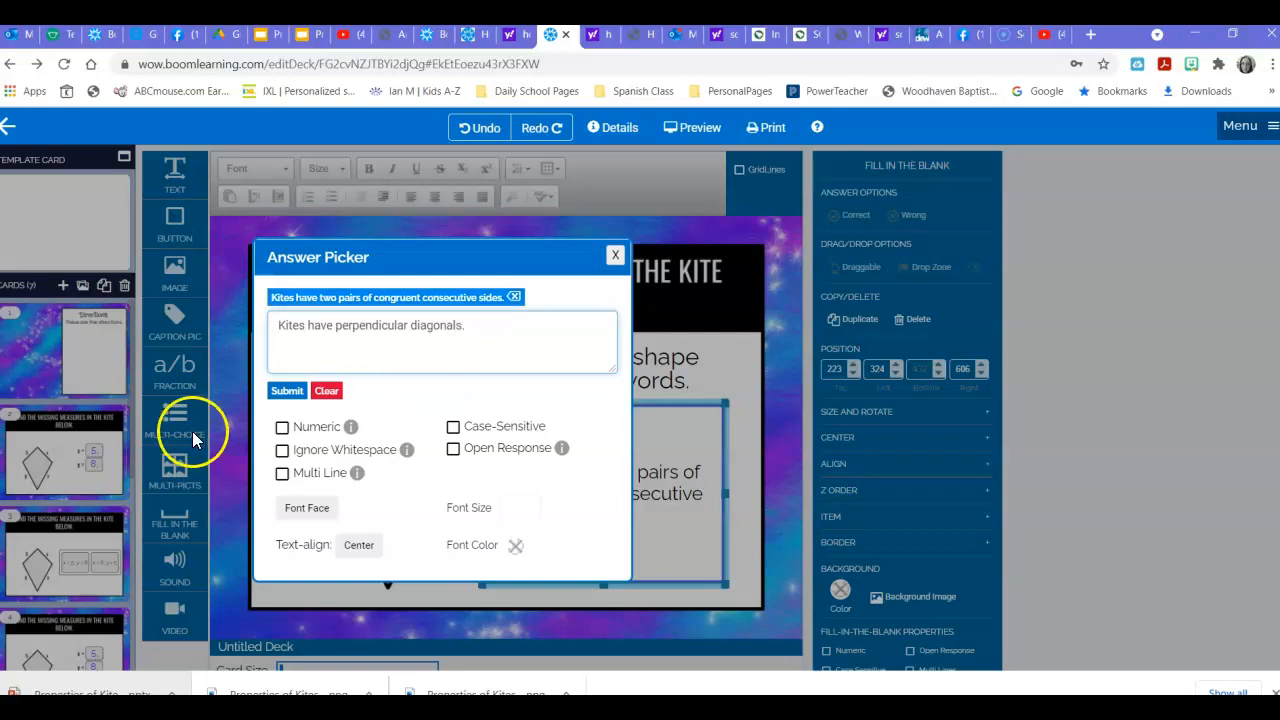
pyautogui.click(287, 391)
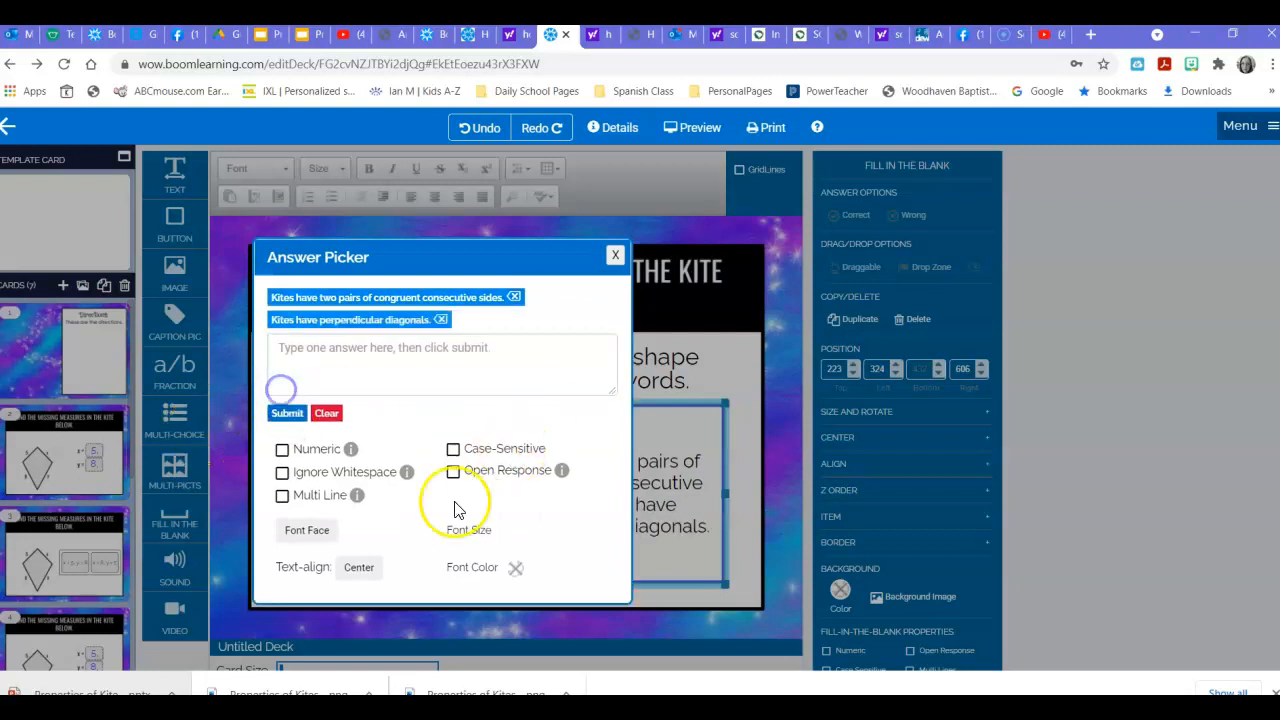
pyautogui.click(613, 254)
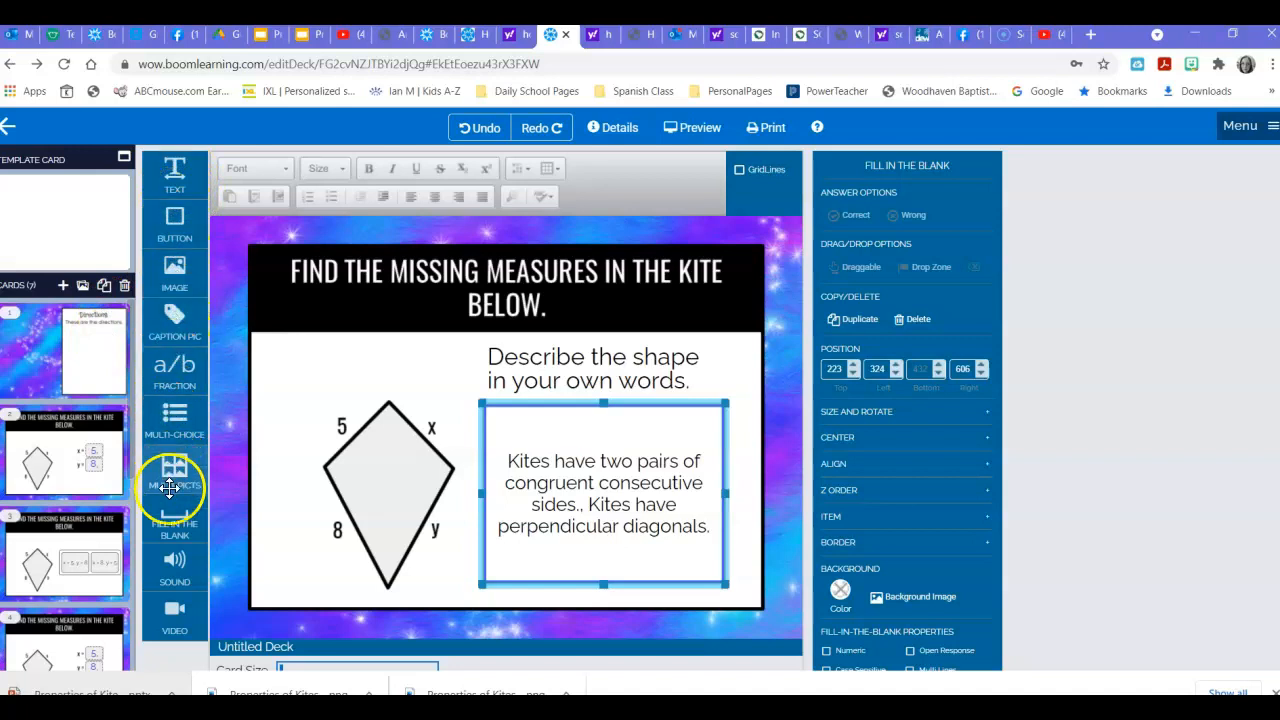
# Leave the kite deck, find the Classifying Polygons Boom Cards deck in the deck list and open it for editing.
pyautogui.click(10, 130)
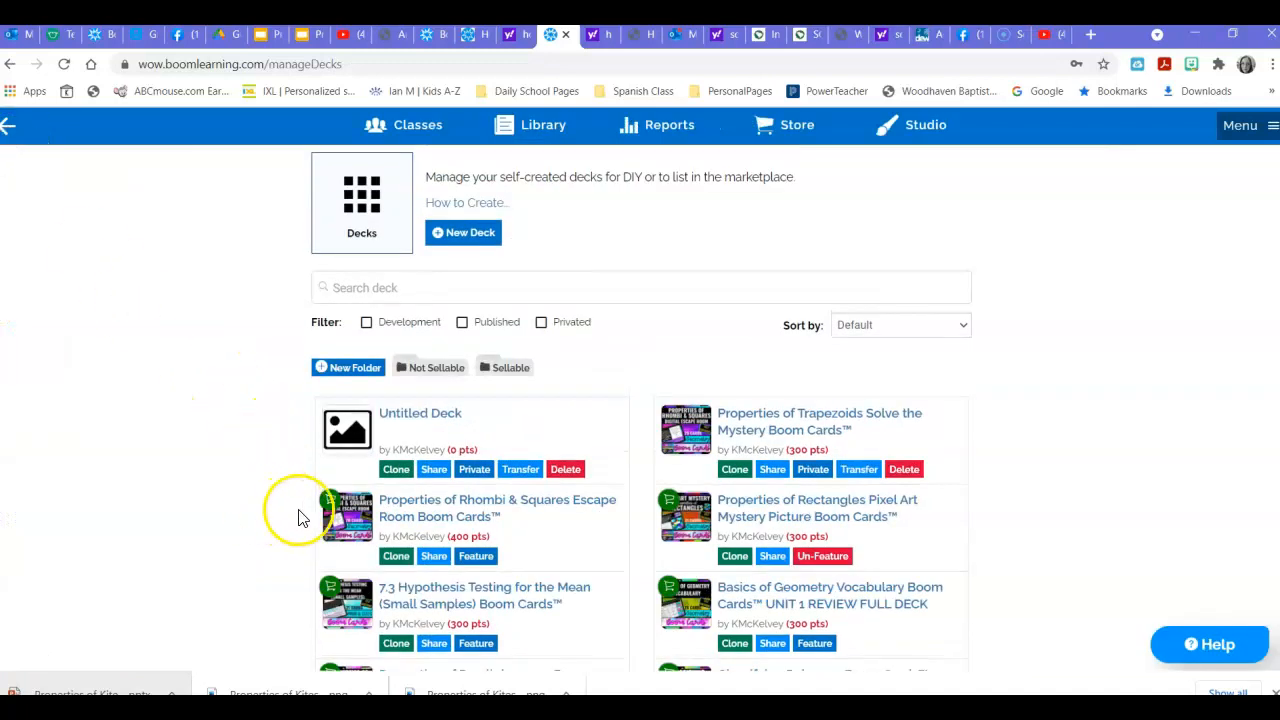
pyautogui.scroll(-3, 314, 528)
pyautogui.scroll(-1, 314, 528)
pyautogui.scroll(1, 314, 528)
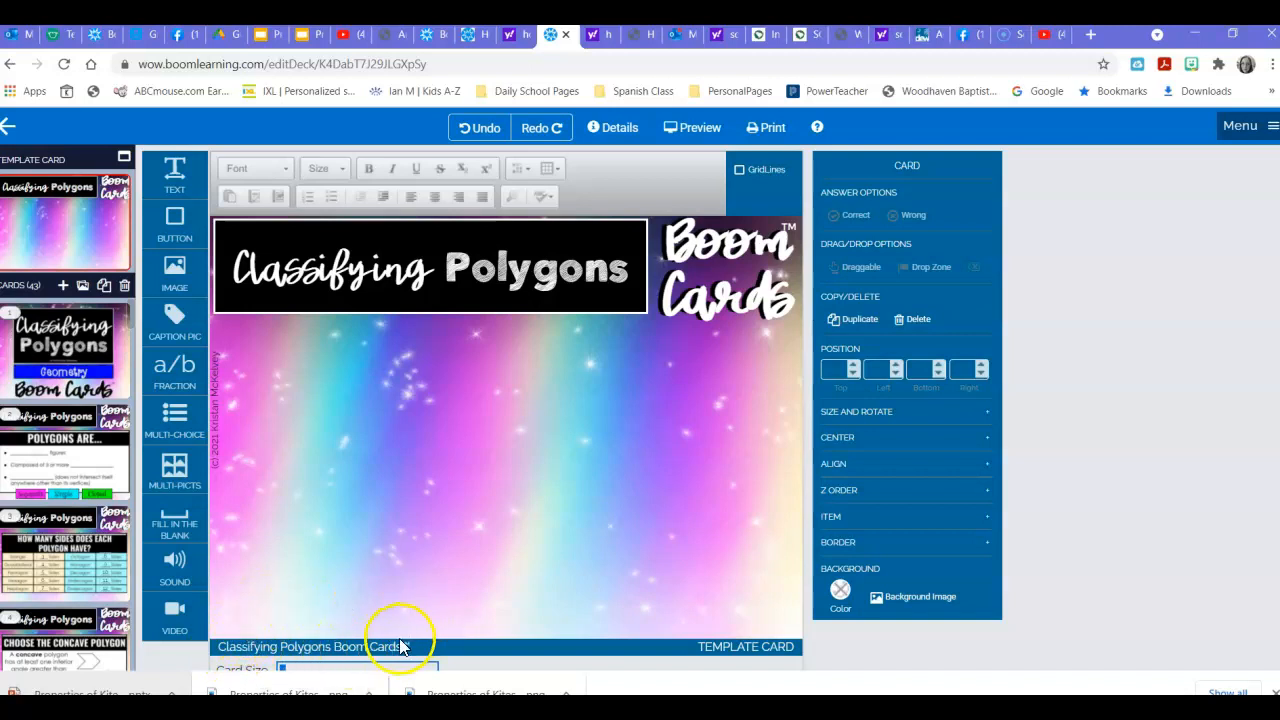
# Review the Classifying Polygons deck's details, including title, grades, keywords, price and card shuffling, and close them.
pyautogui.click(267, 646)
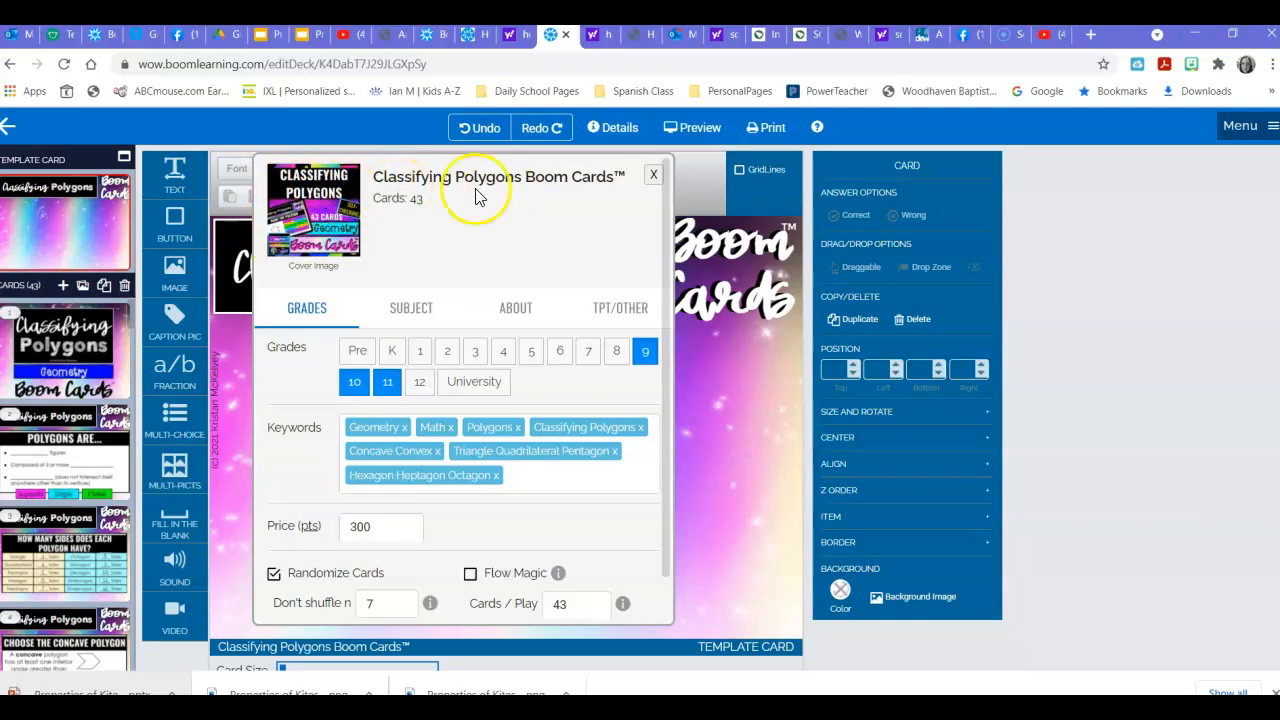
pyautogui.click(405, 178)
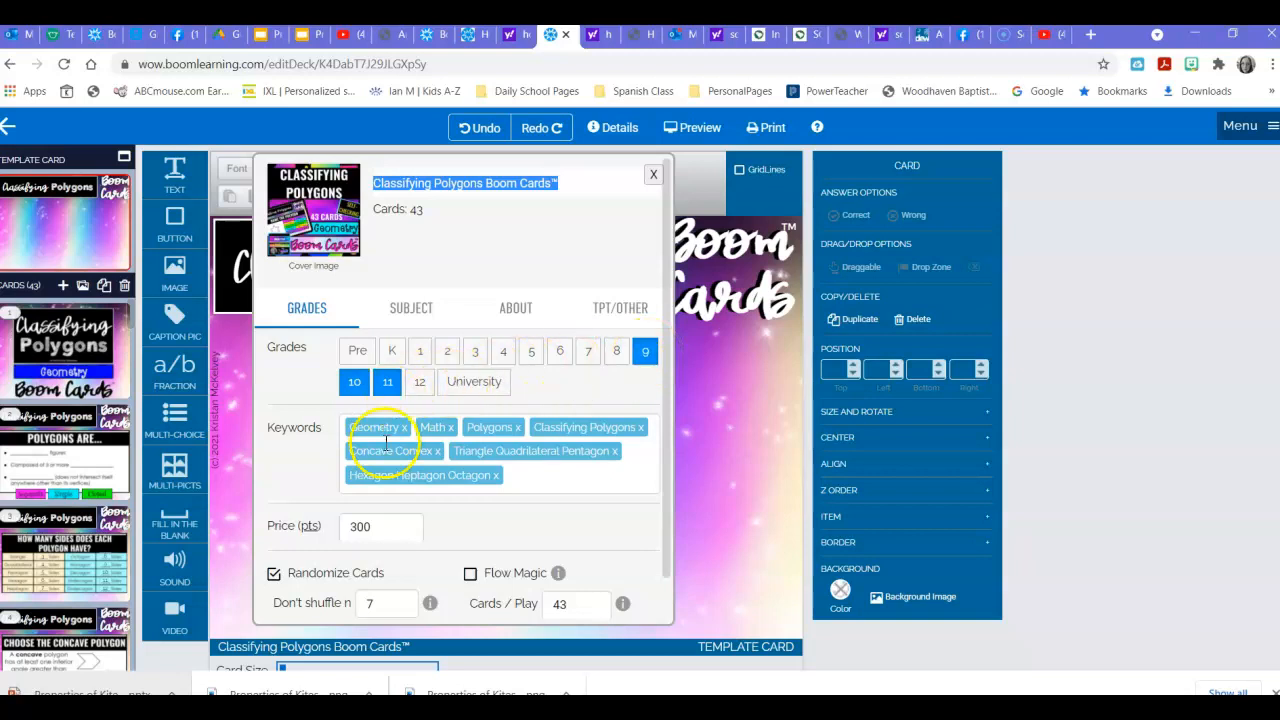
pyautogui.click(383, 532)
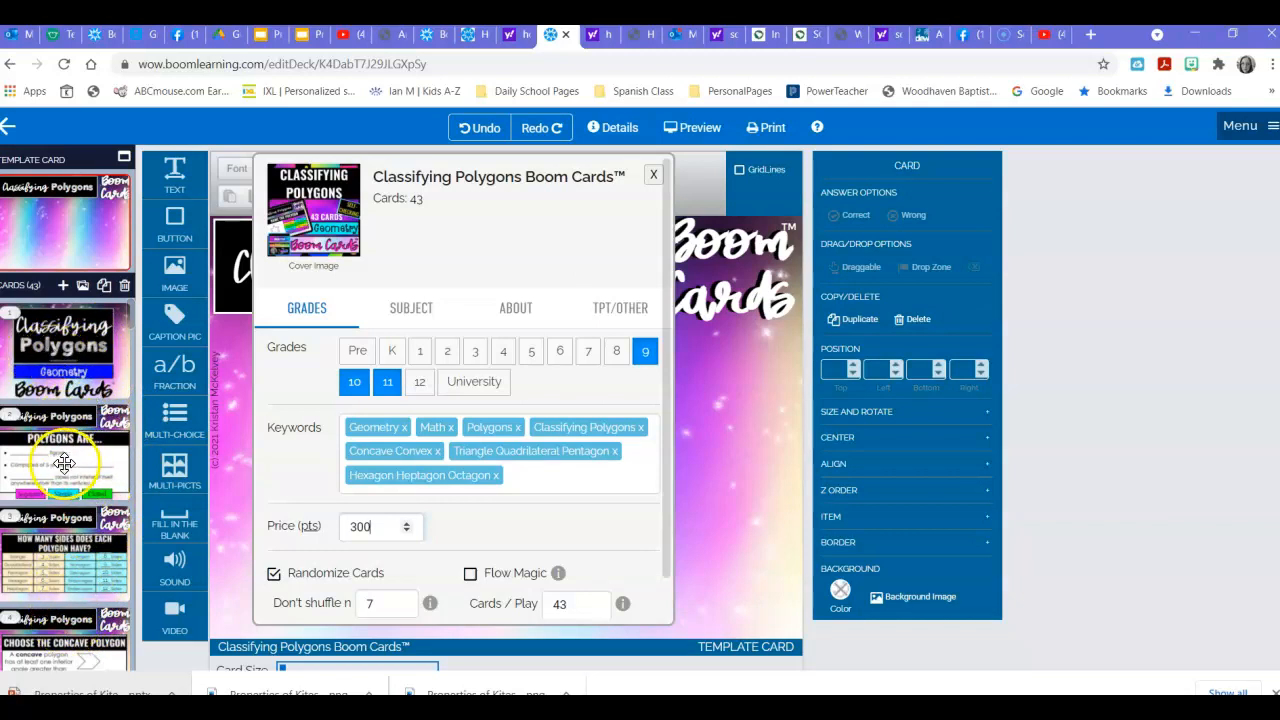
pyautogui.scroll(-1, 61, 421)
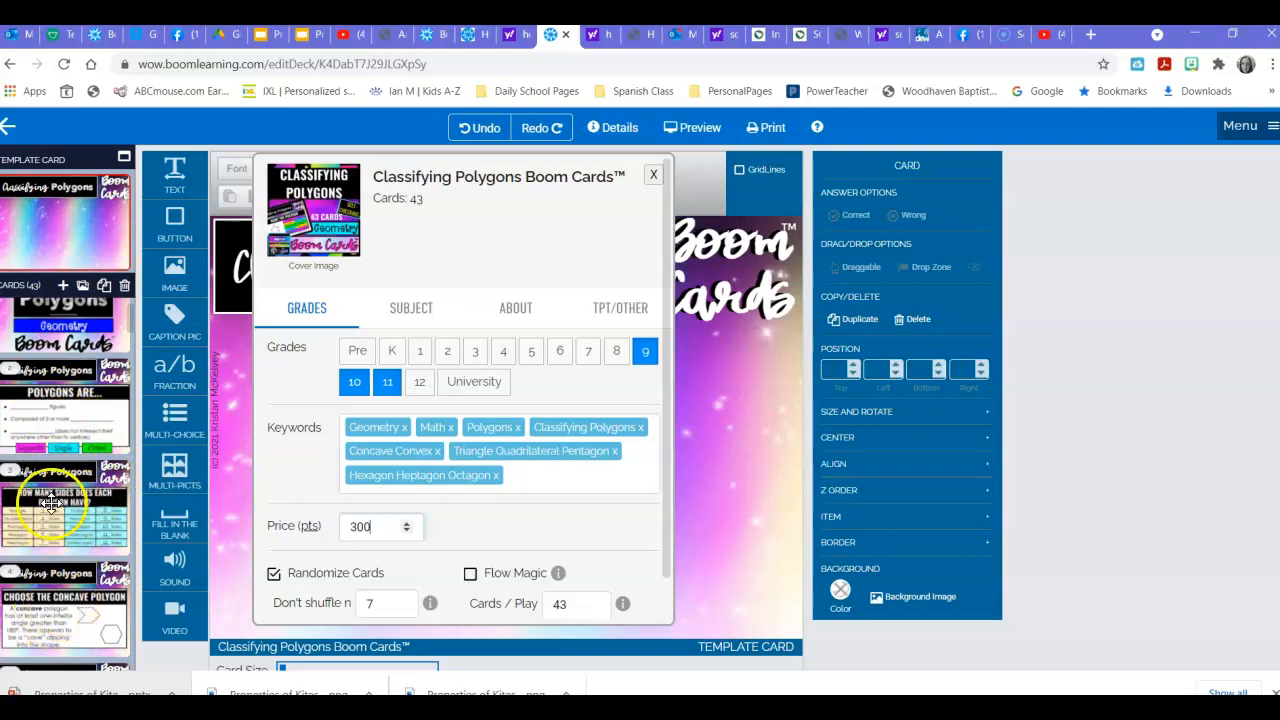
pyautogui.click(653, 174)
# Examine the Classifying Polygons deck's concave polygon, convex polygon and regular polygon cards as question examples.
pyautogui.scroll(-3, 60, 560)
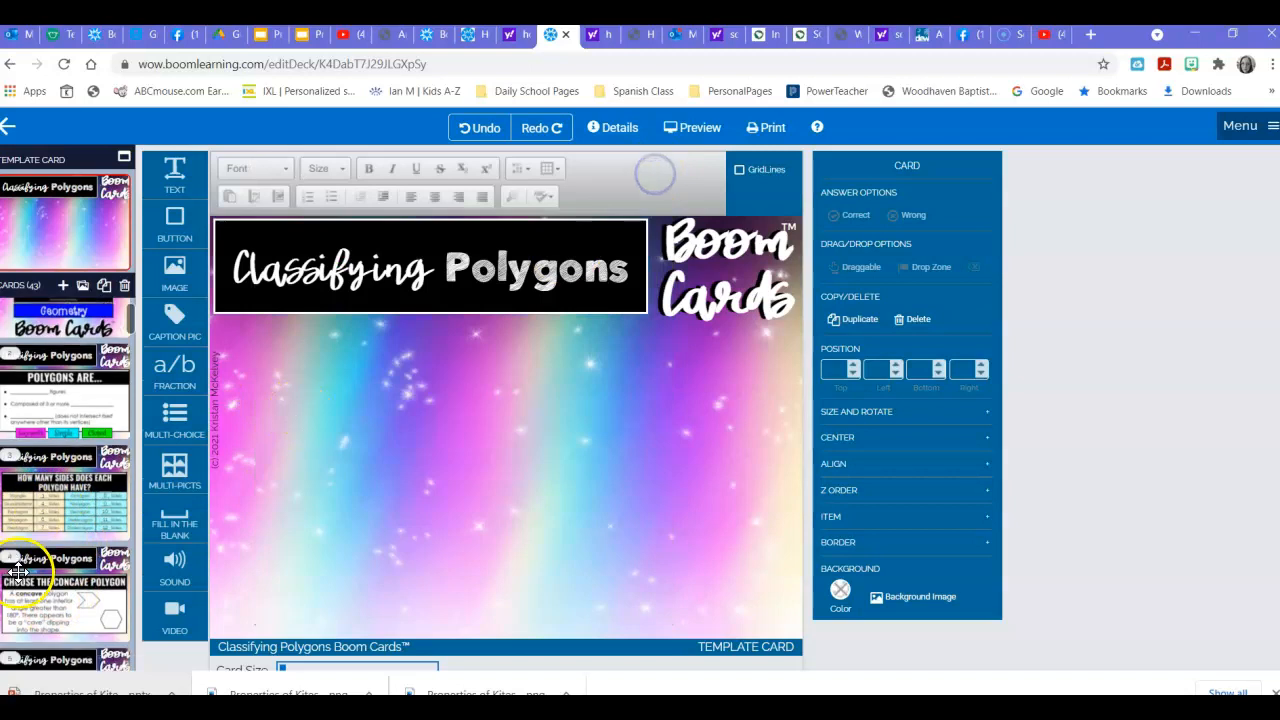
pyautogui.click(73, 496)
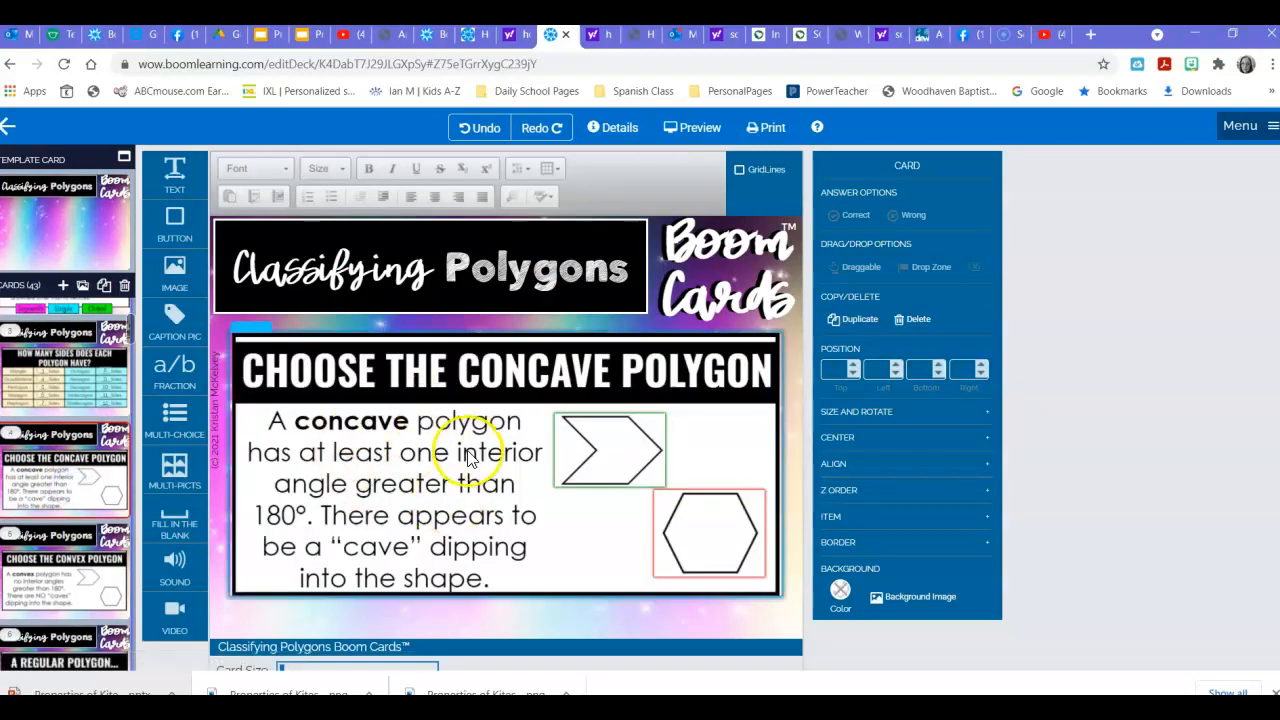
pyautogui.click(68, 600)
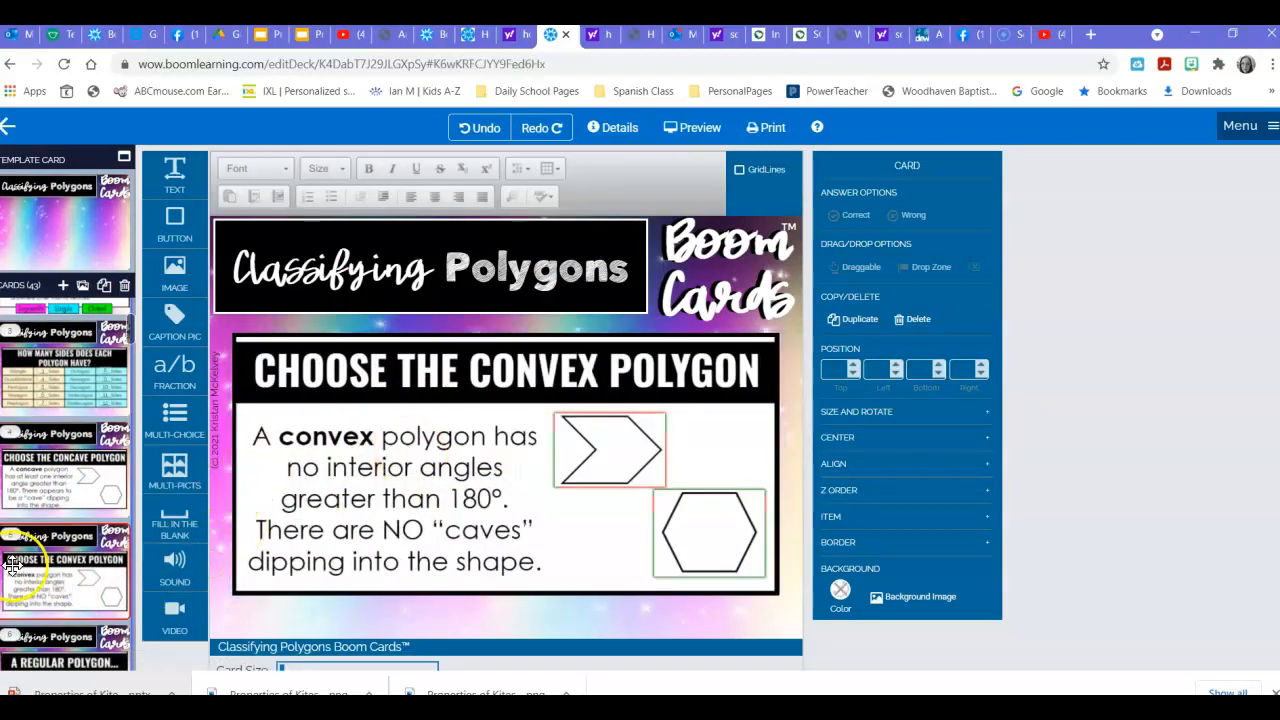
pyautogui.scroll(-1, 35, 570)
pyautogui.click(35, 570)
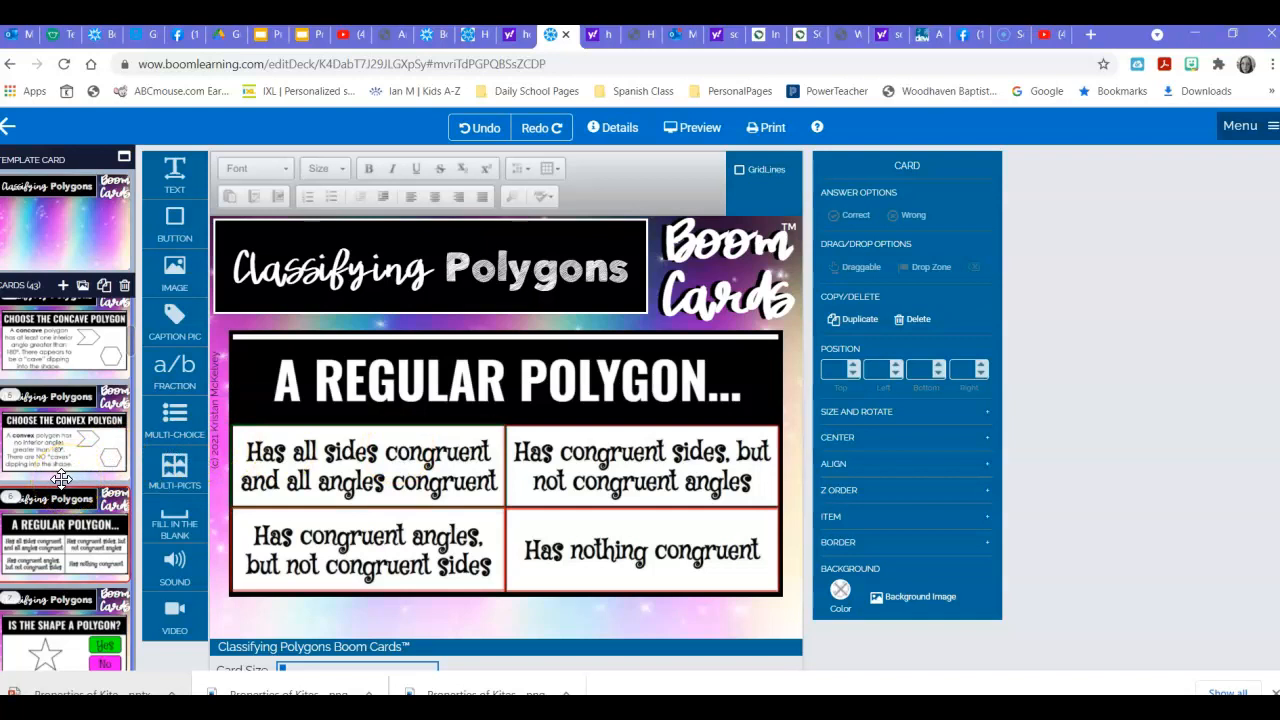
pyautogui.click(64, 443)
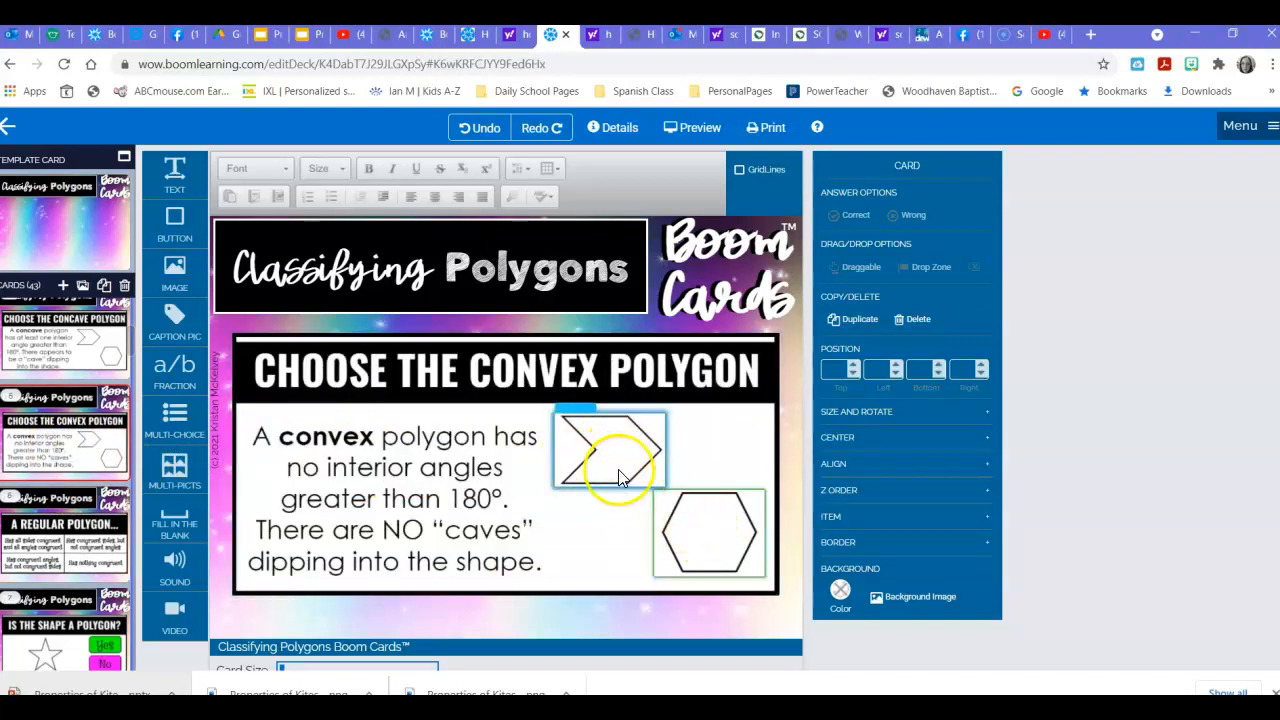
pyautogui.click(100, 335)
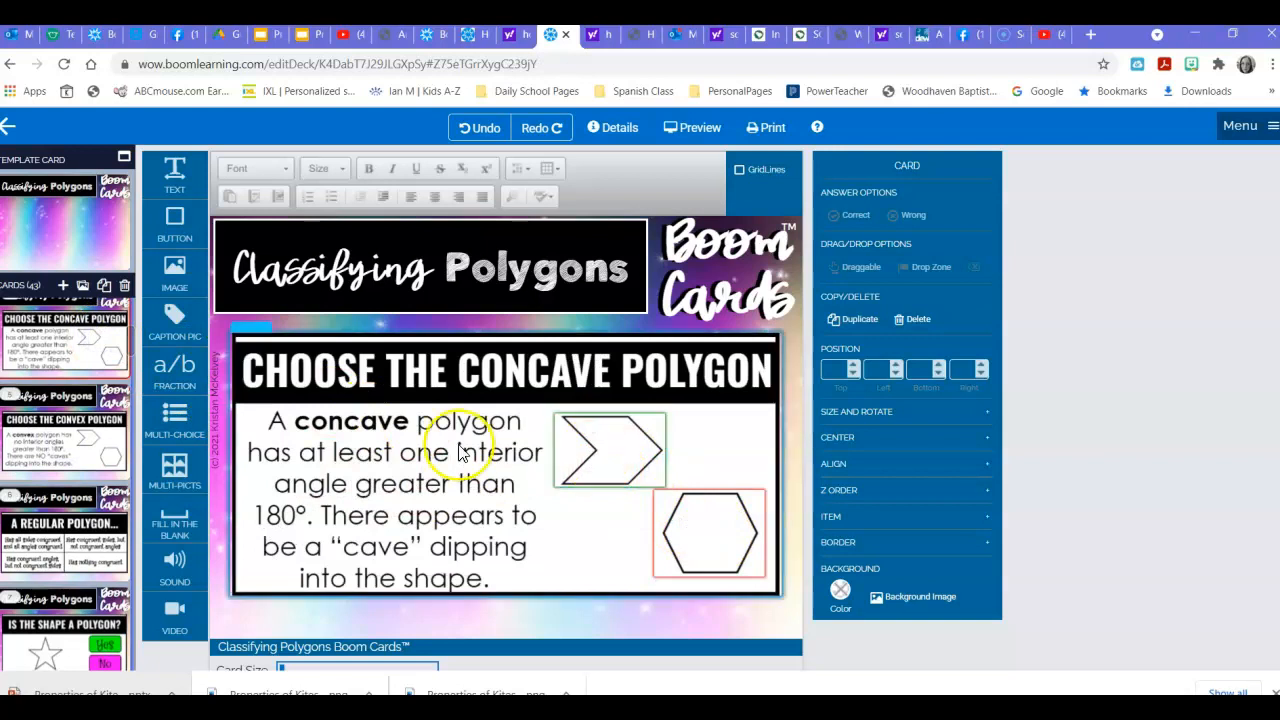
pyautogui.scroll(3, 44, 385)
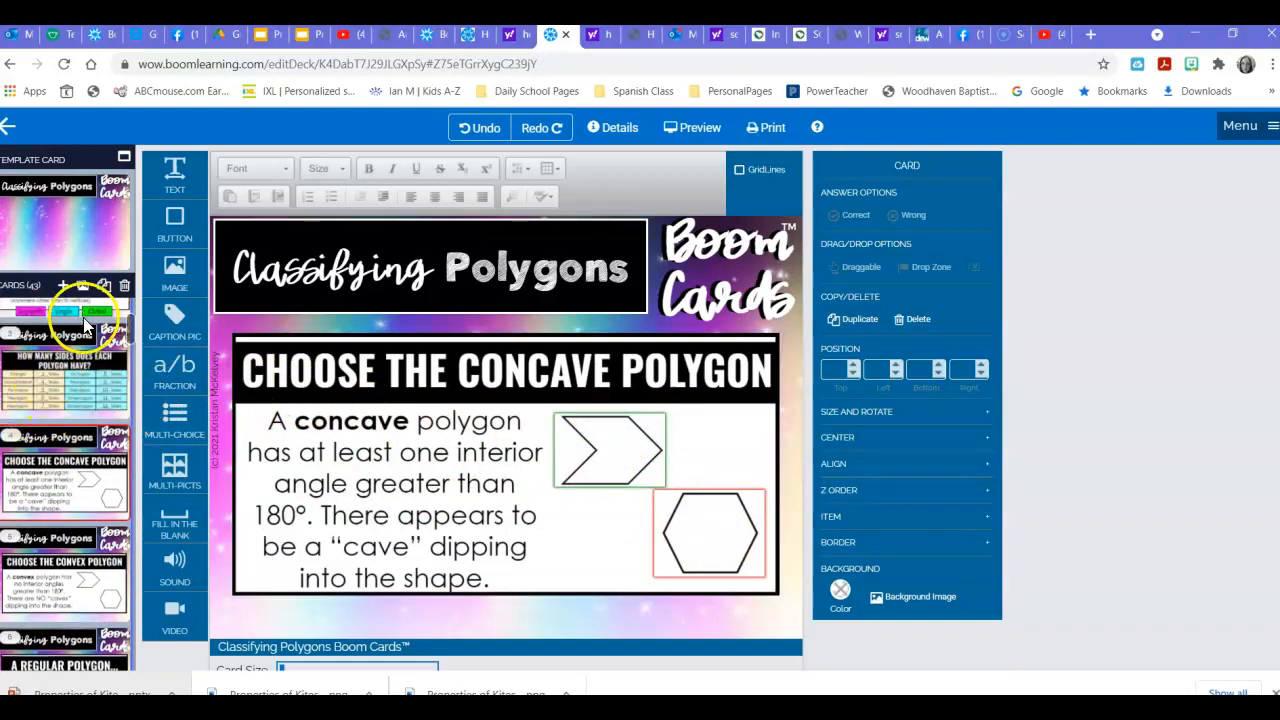
# Reopen the Classifying Polygons deck's details and look through the card list alongside its card shuffling settings.
pyautogui.click(270, 649)
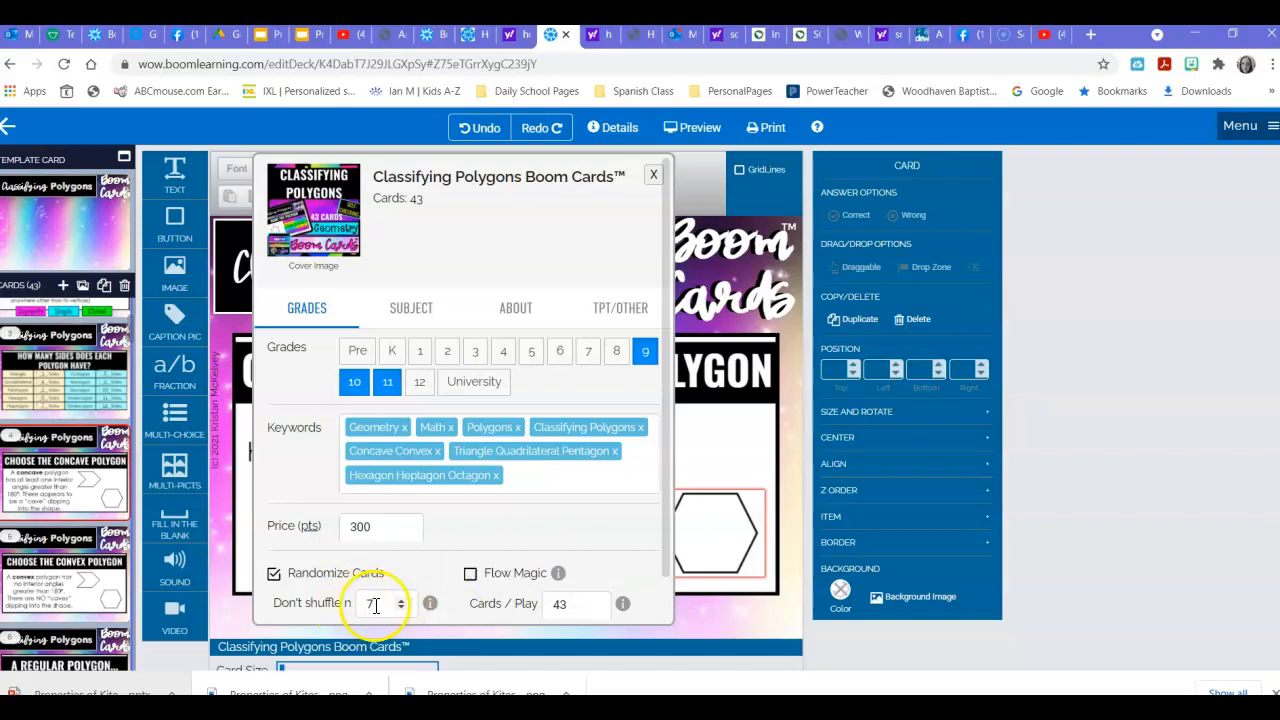
pyautogui.scroll(-2, 70, 500)
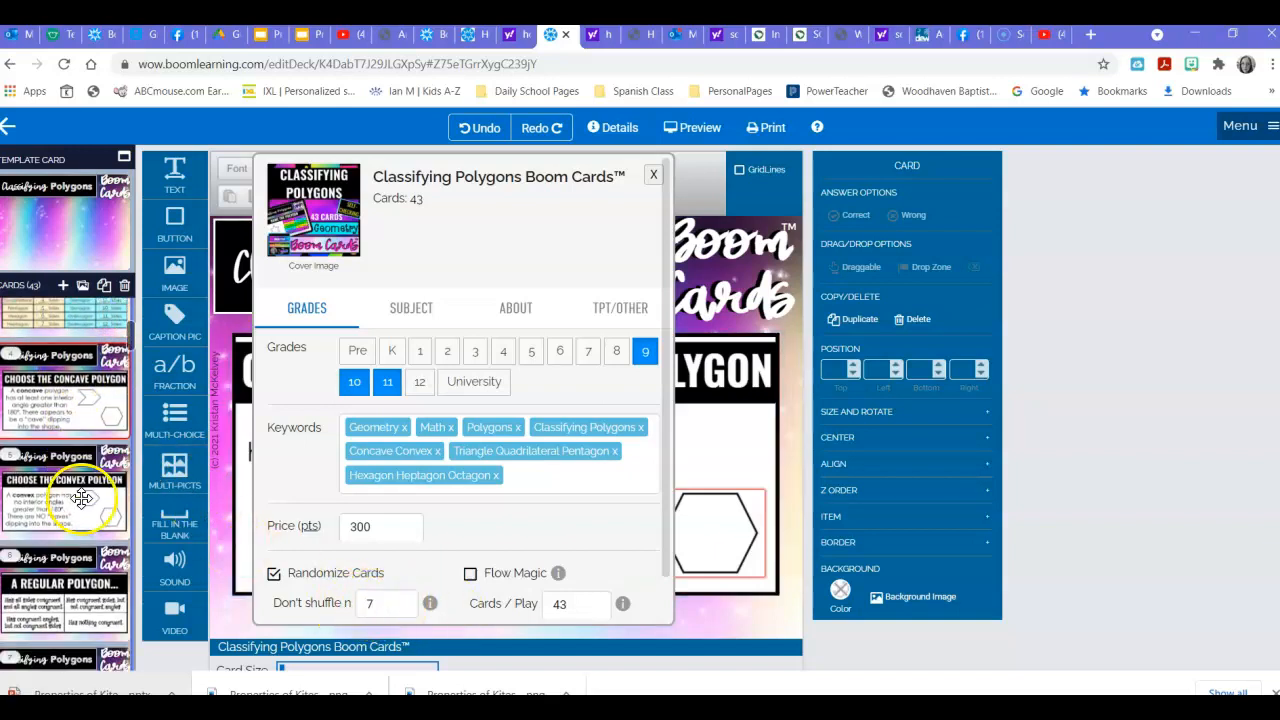
pyautogui.scroll(-11, 88, 500)
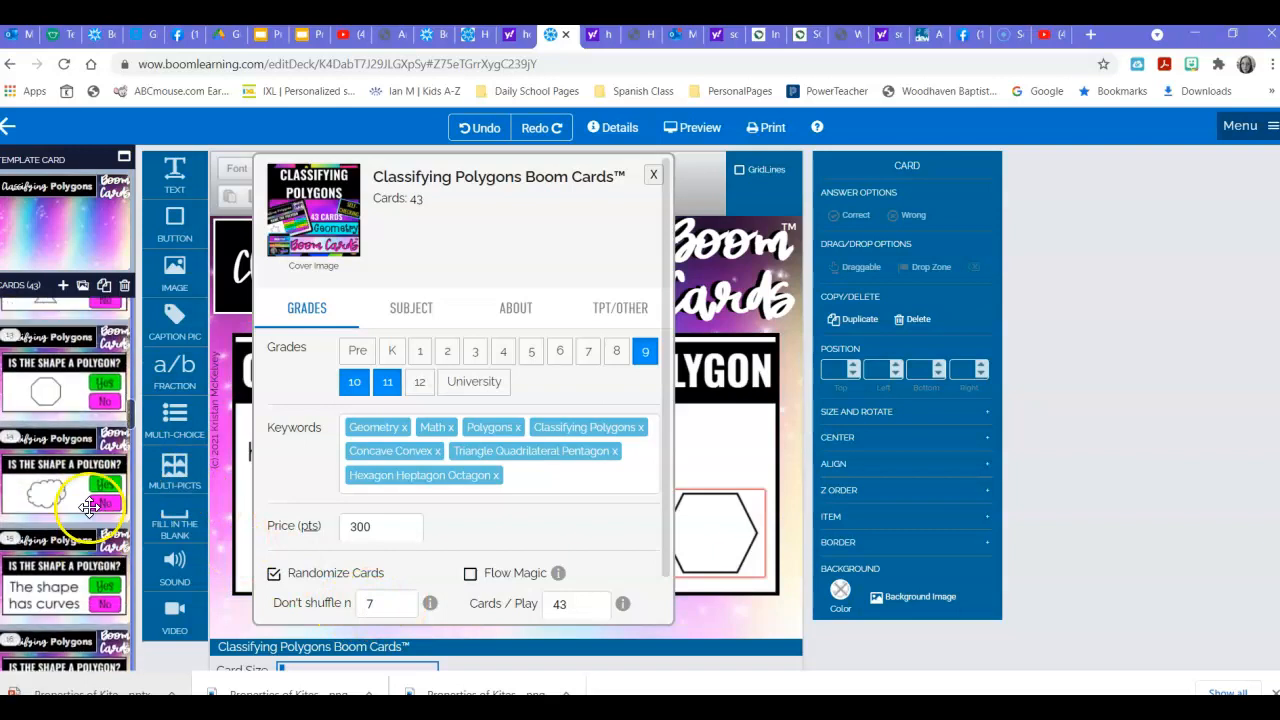
pyautogui.scroll(-7, 88, 508)
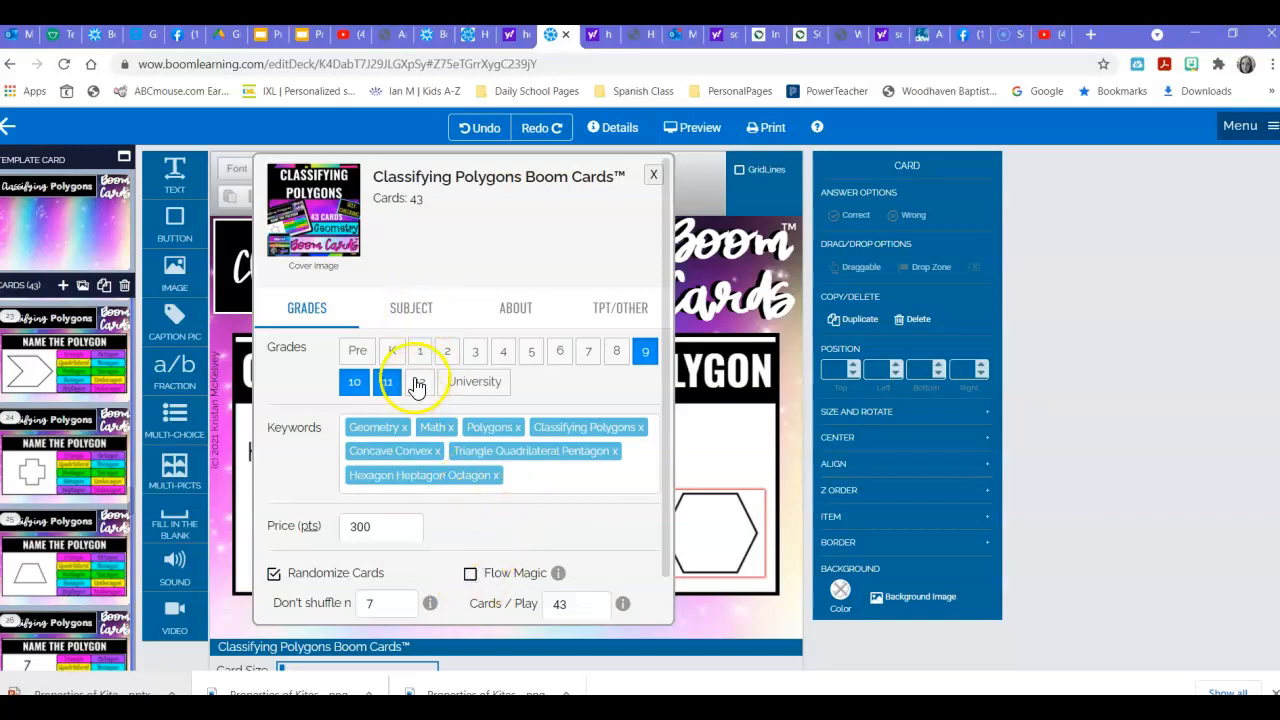
# Review the Classifying Polygons deck's subject setting and read through its full description.
pyautogui.click(413, 312)
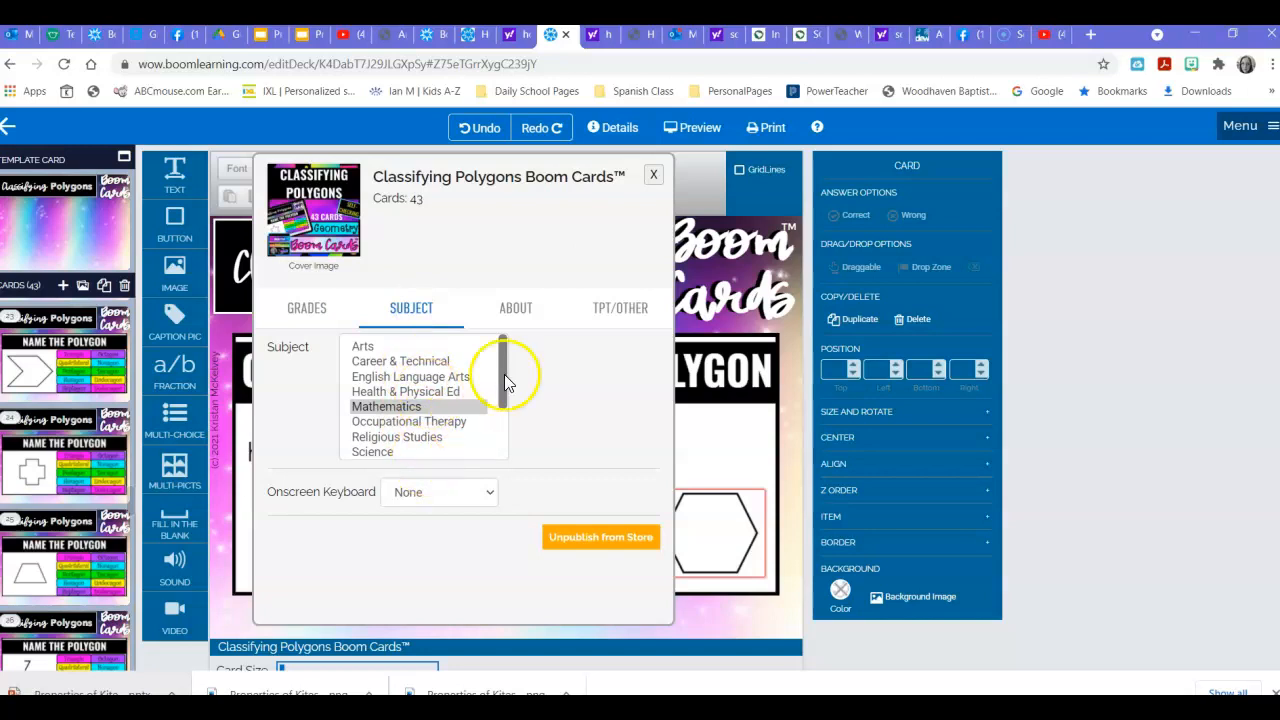
pyautogui.click(516, 312)
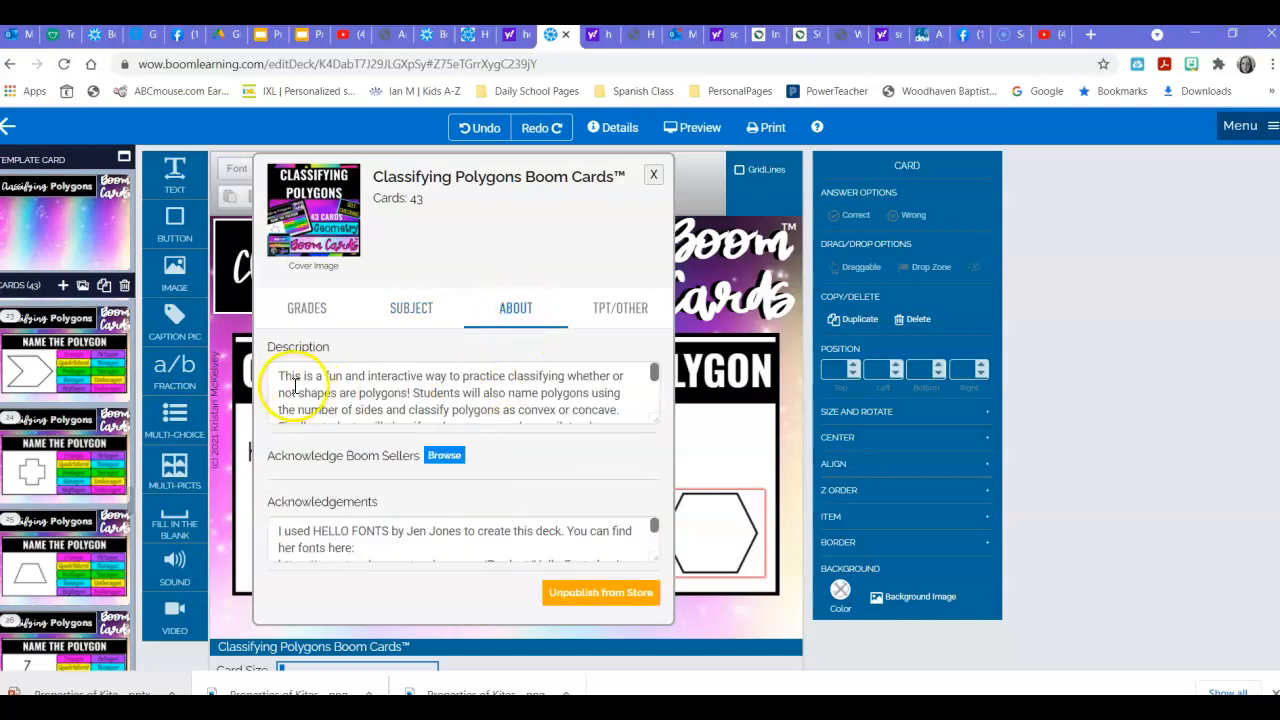
pyautogui.moveTo(278, 377); pyautogui.dragTo(398, 392)
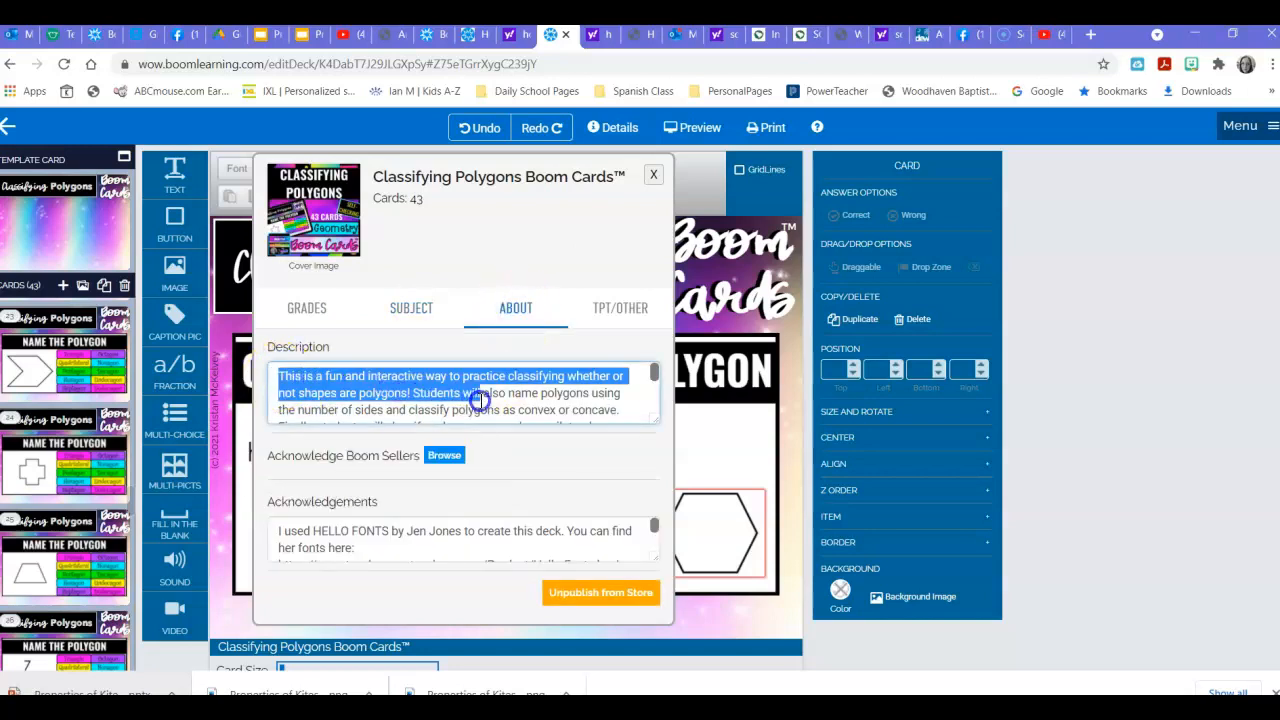
pyautogui.moveTo(480, 400); pyautogui.dragTo(545, 415)
pyautogui.click(563, 411)
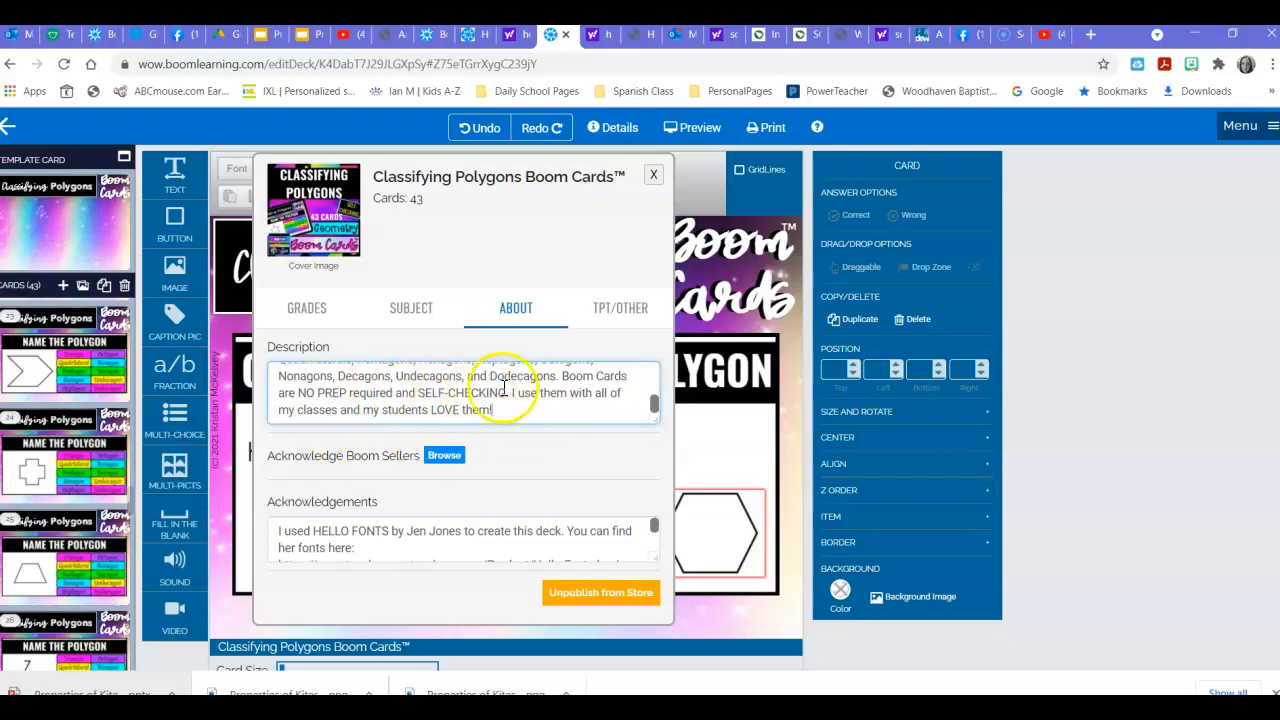
pyautogui.scroll(5, 498, 395)
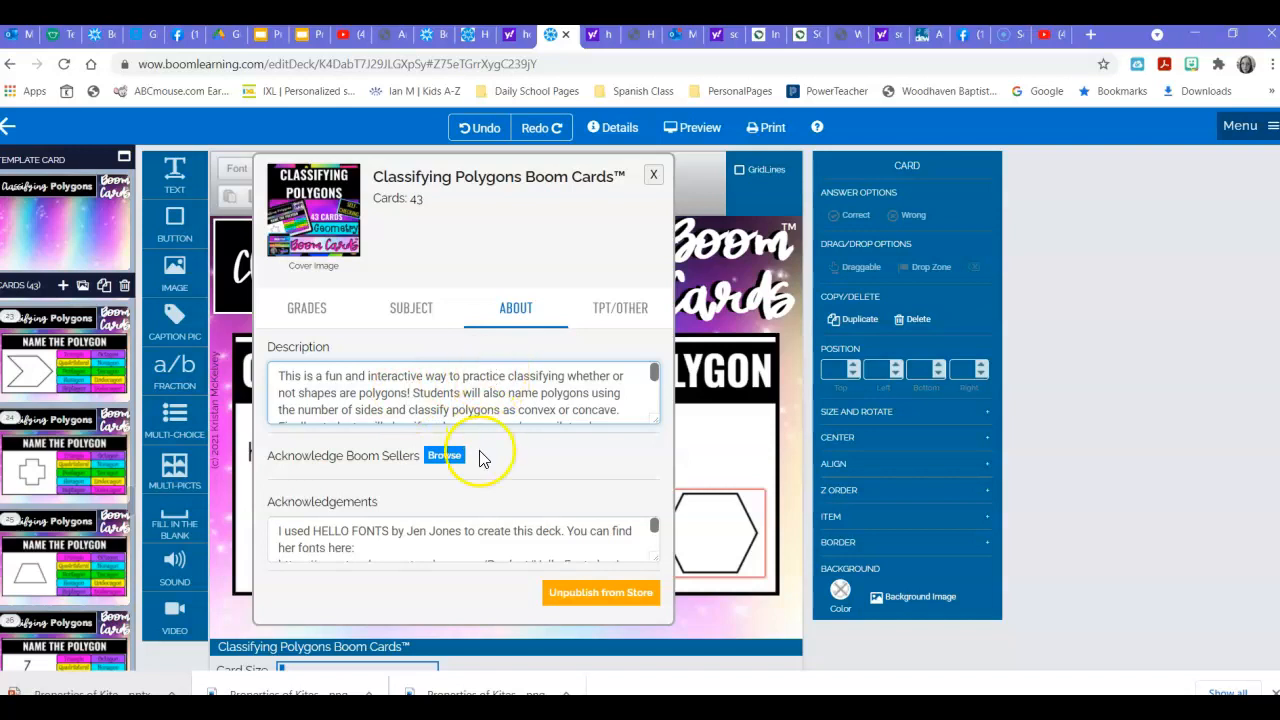
# Read the deck's acknowledgements about the fonts used and close the deck details.
pyautogui.click(276, 530)
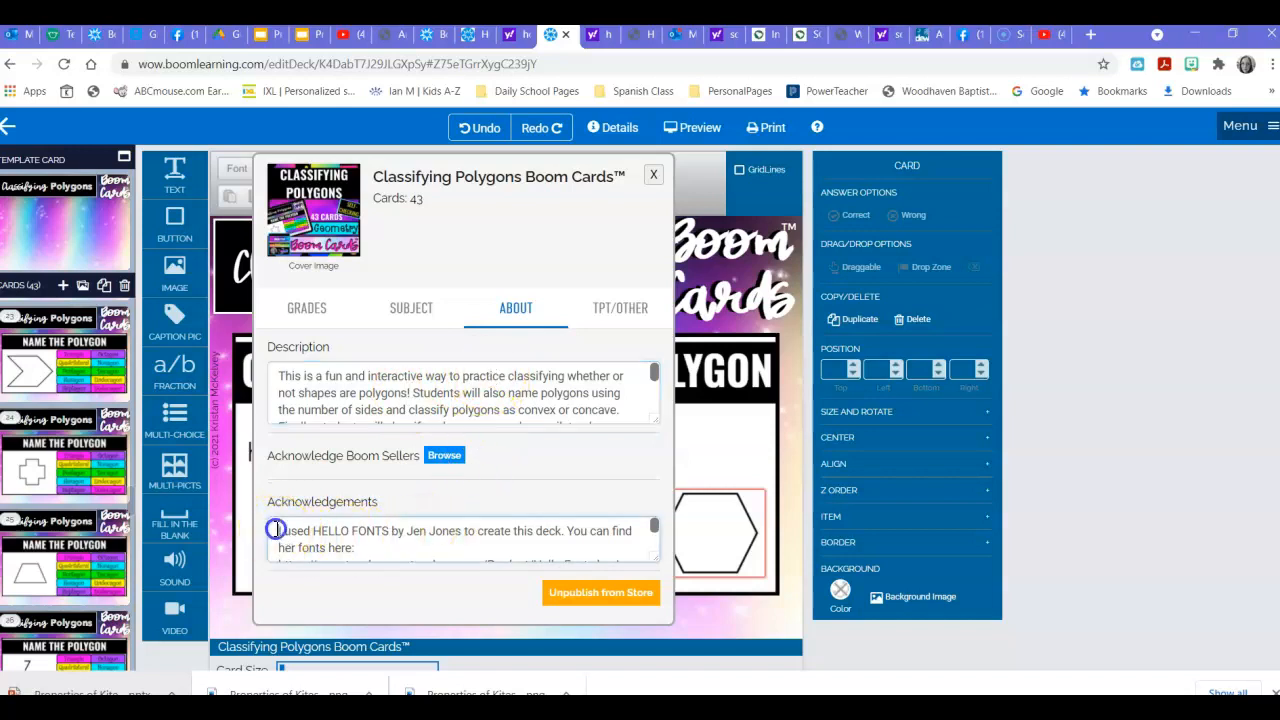
pyautogui.moveTo(322, 537); pyautogui.dragTo(400, 552)
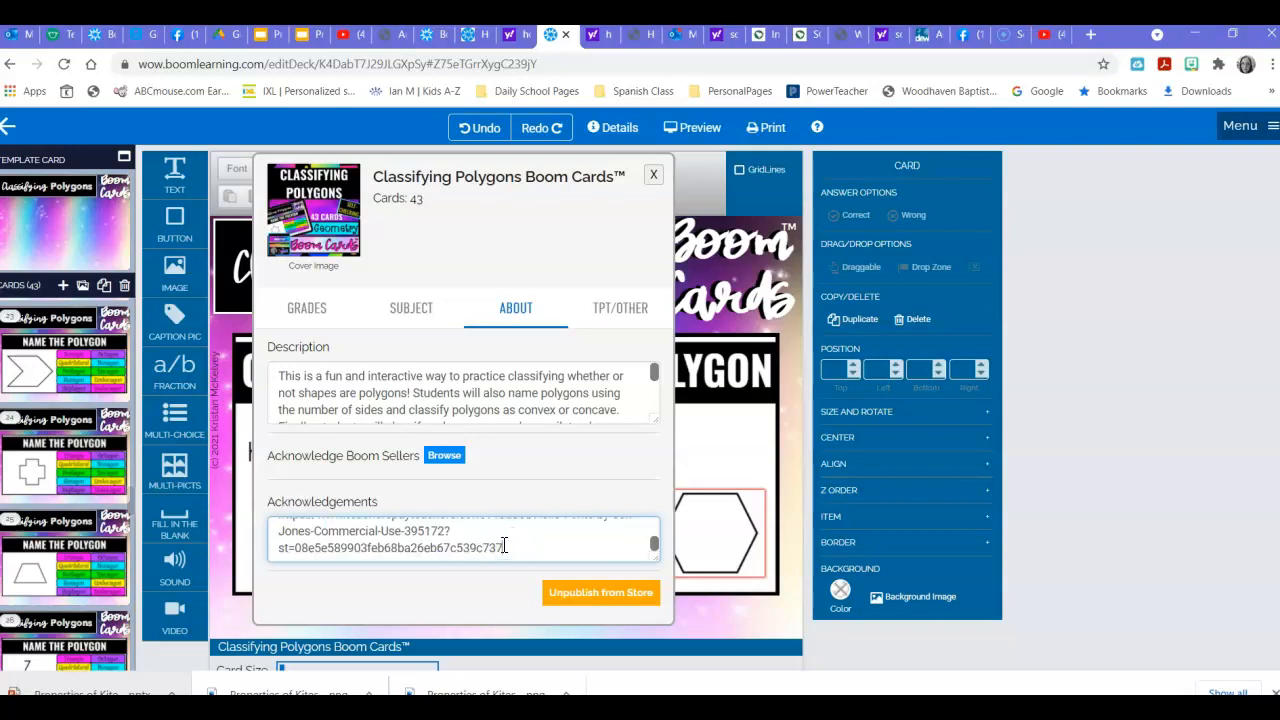
pyautogui.scroll(3, 504, 545)
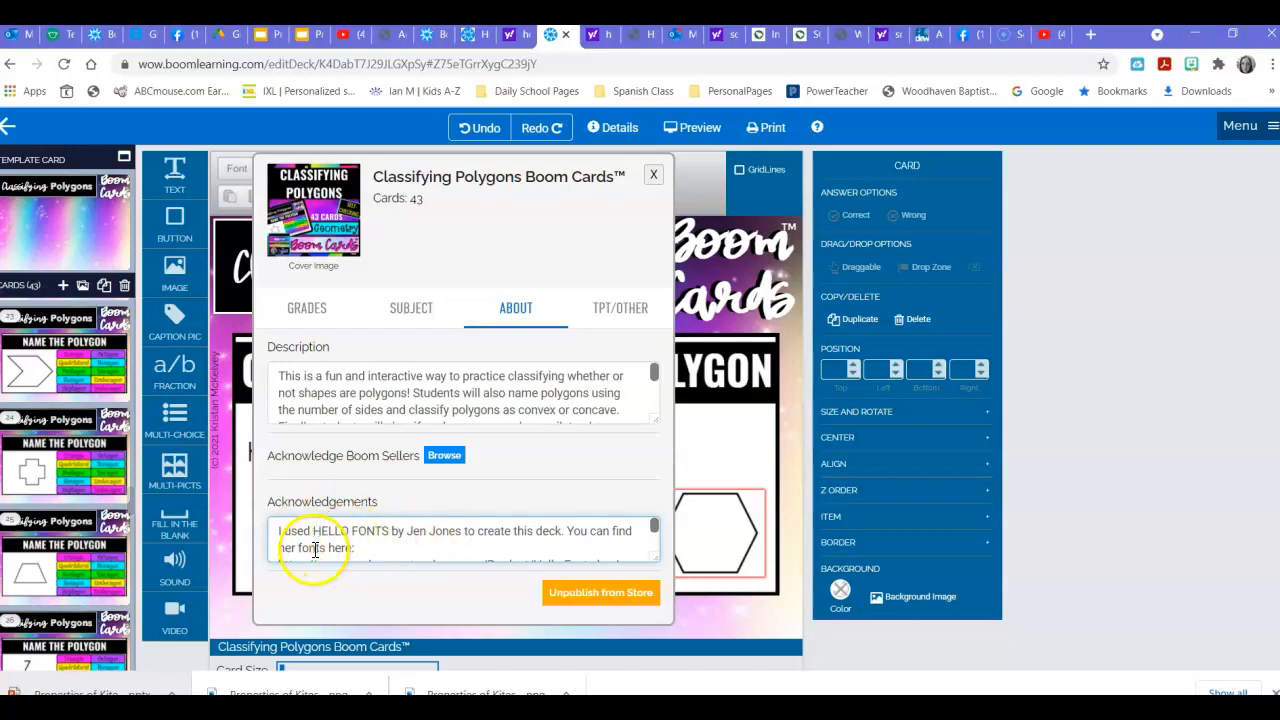
pyautogui.click(609, 187)
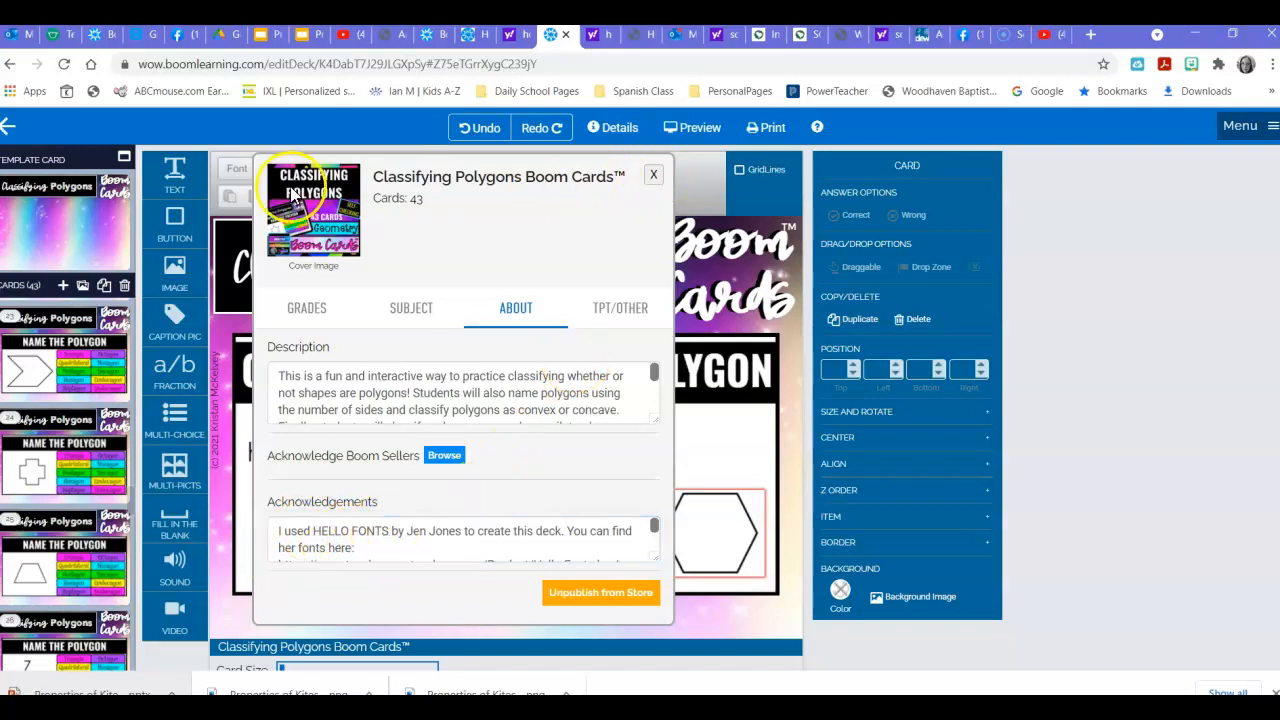
pyautogui.click(652, 178)
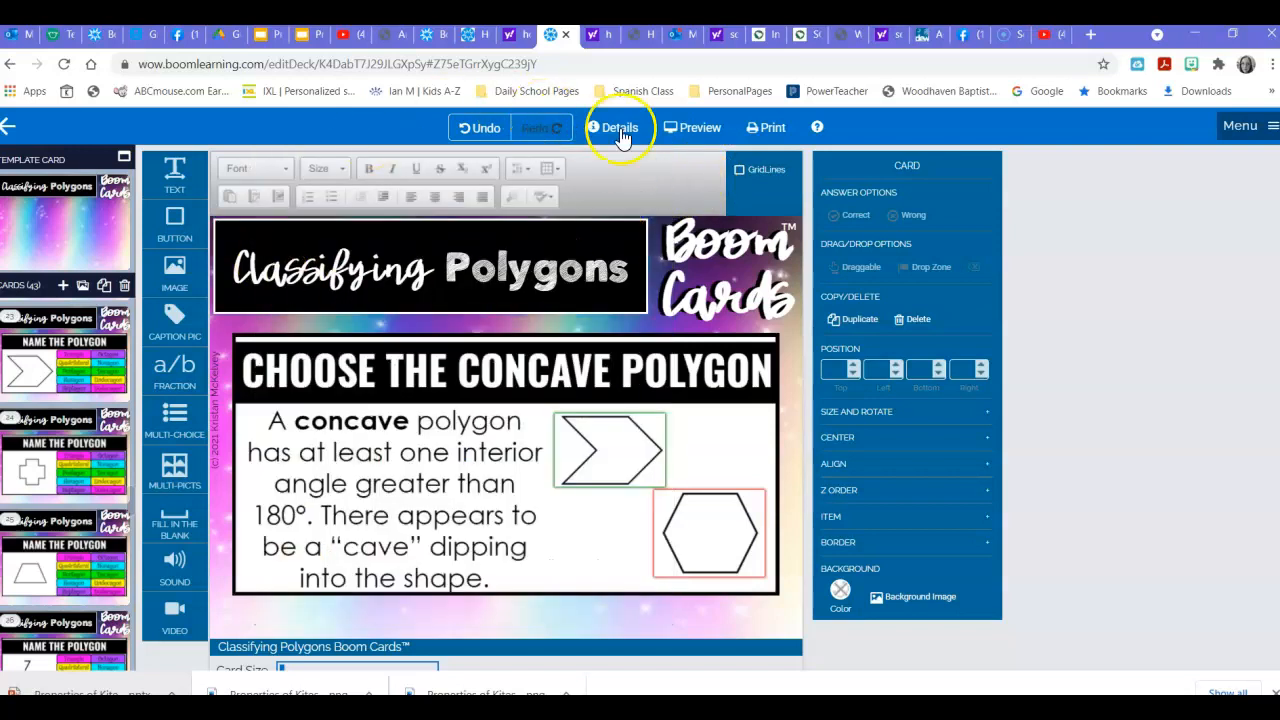
pyautogui.click(697, 130)
pyautogui.click(38, 130)
pyautogui.click(686, 420)
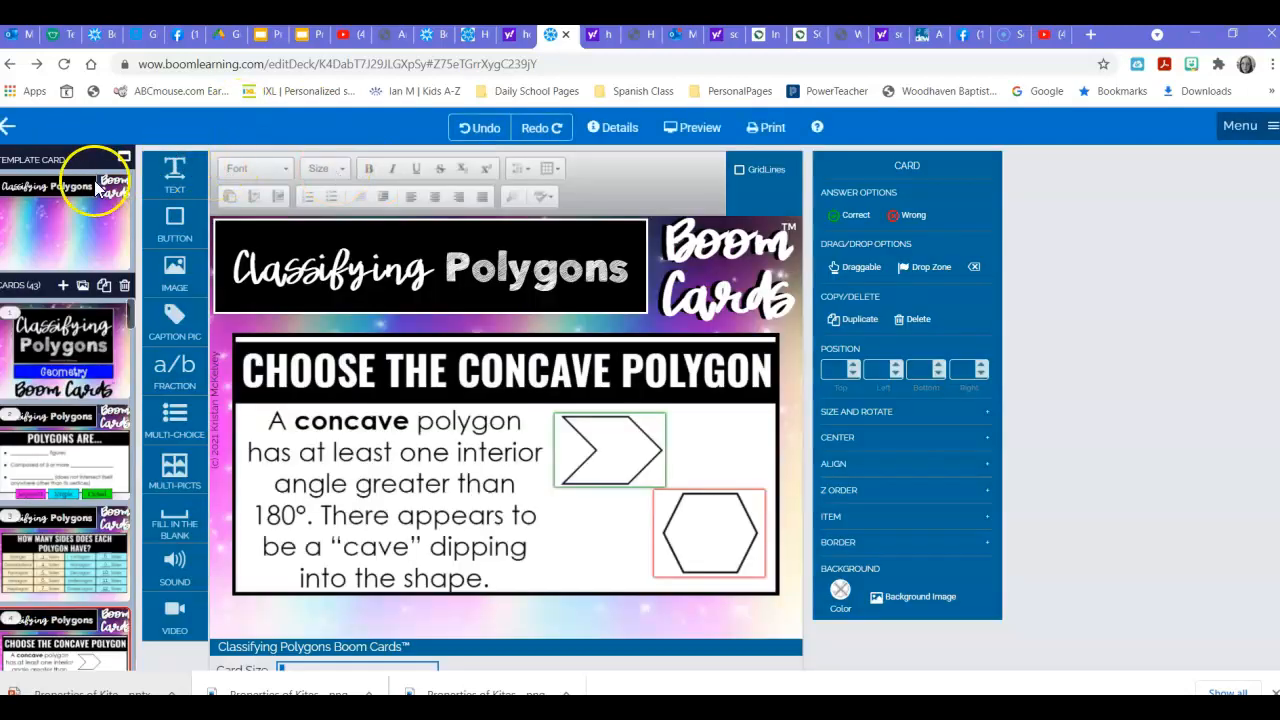
# Preview the Classifying Polygons deck from its title card and continue to the "Polygons are..." card.
pyautogui.click(65, 345)
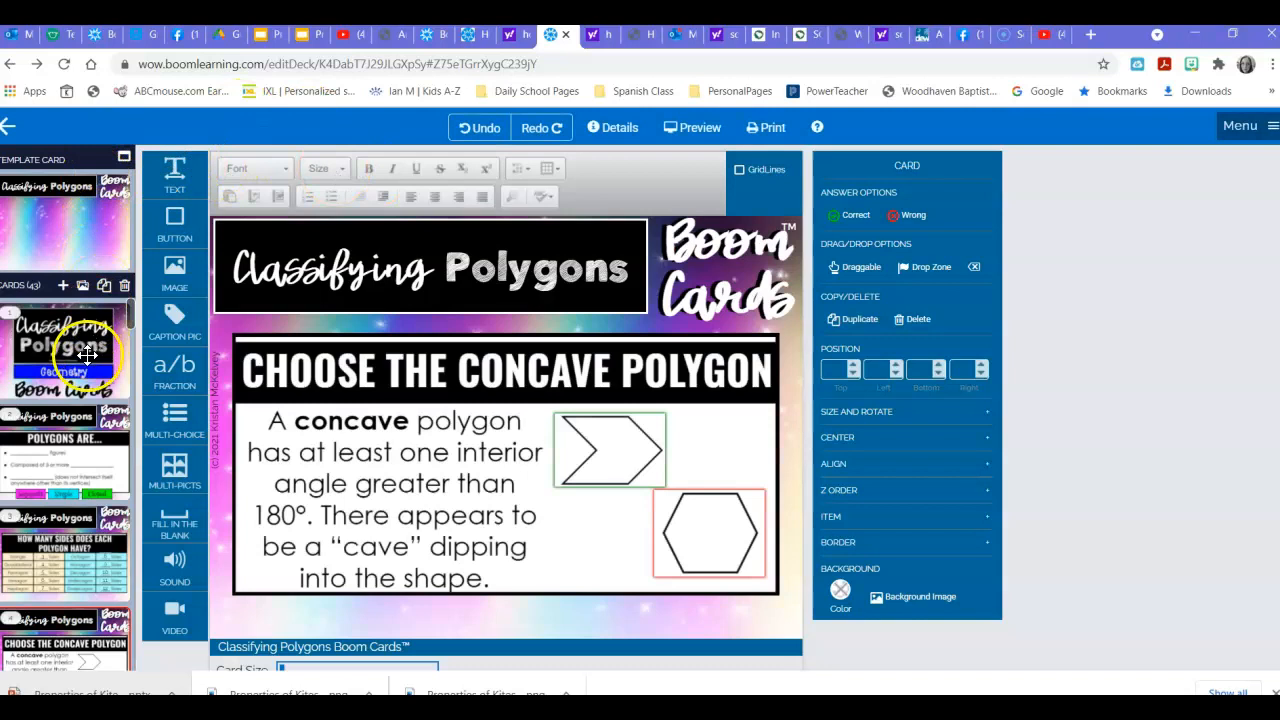
pyautogui.click(694, 128)
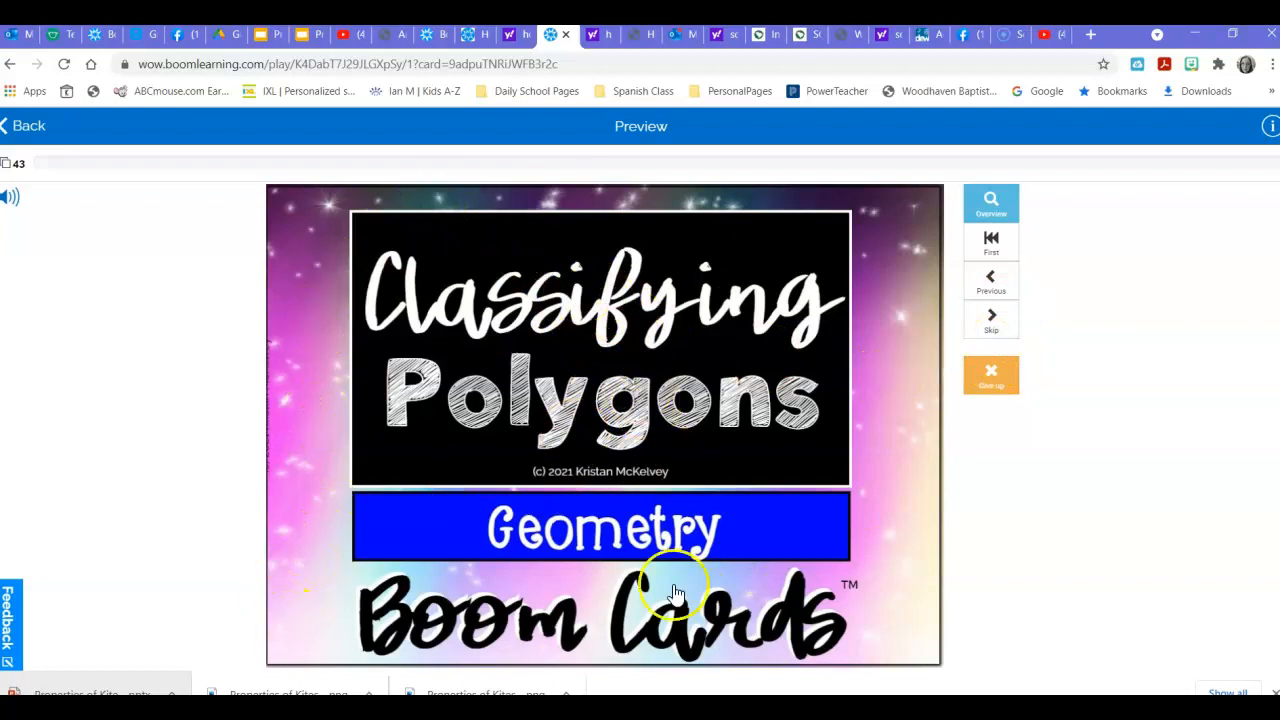
pyautogui.click(640, 452)
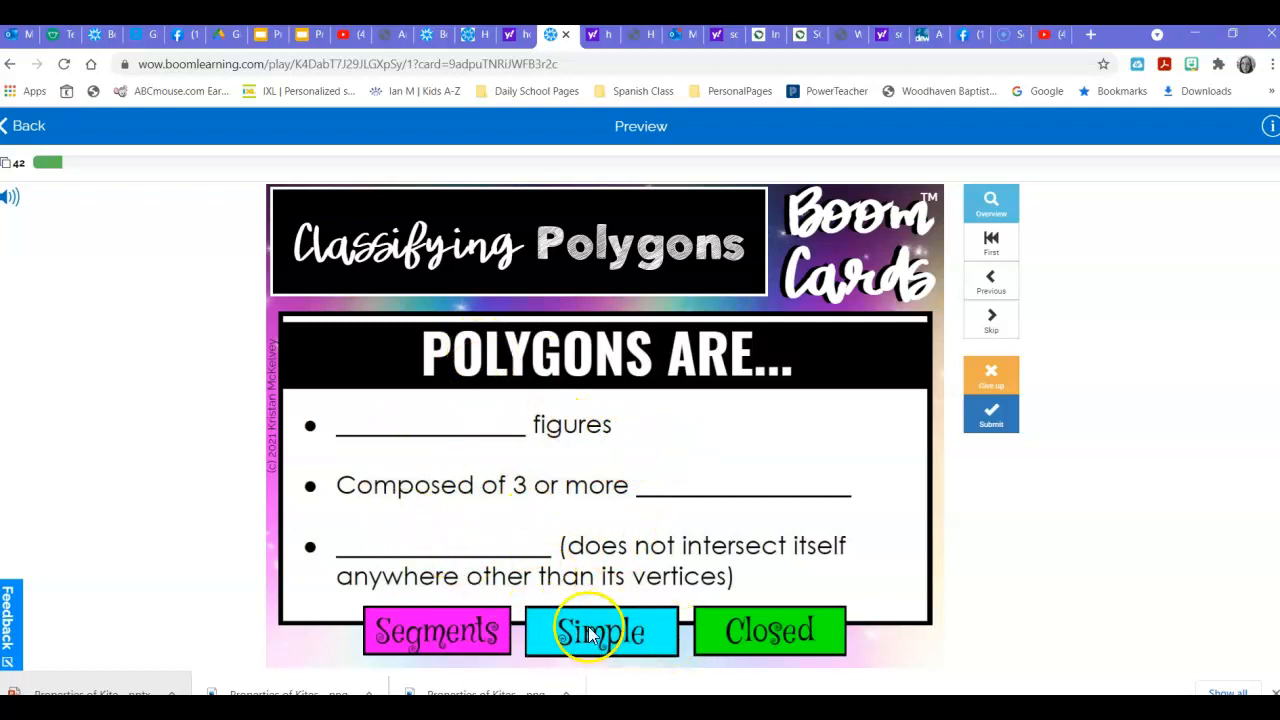
# Fill the "Polygons are..." blanks with Closed, Segments and Simple, in that order, and submit the answer.
pyautogui.moveTo(766, 639); pyautogui.dragTo(437, 414)
pyautogui.moveTo(451, 629); pyautogui.dragTo(750, 497)
pyautogui.moveTo(617, 640); pyautogui.dragTo(457, 543)
pyautogui.click(1008, 428)
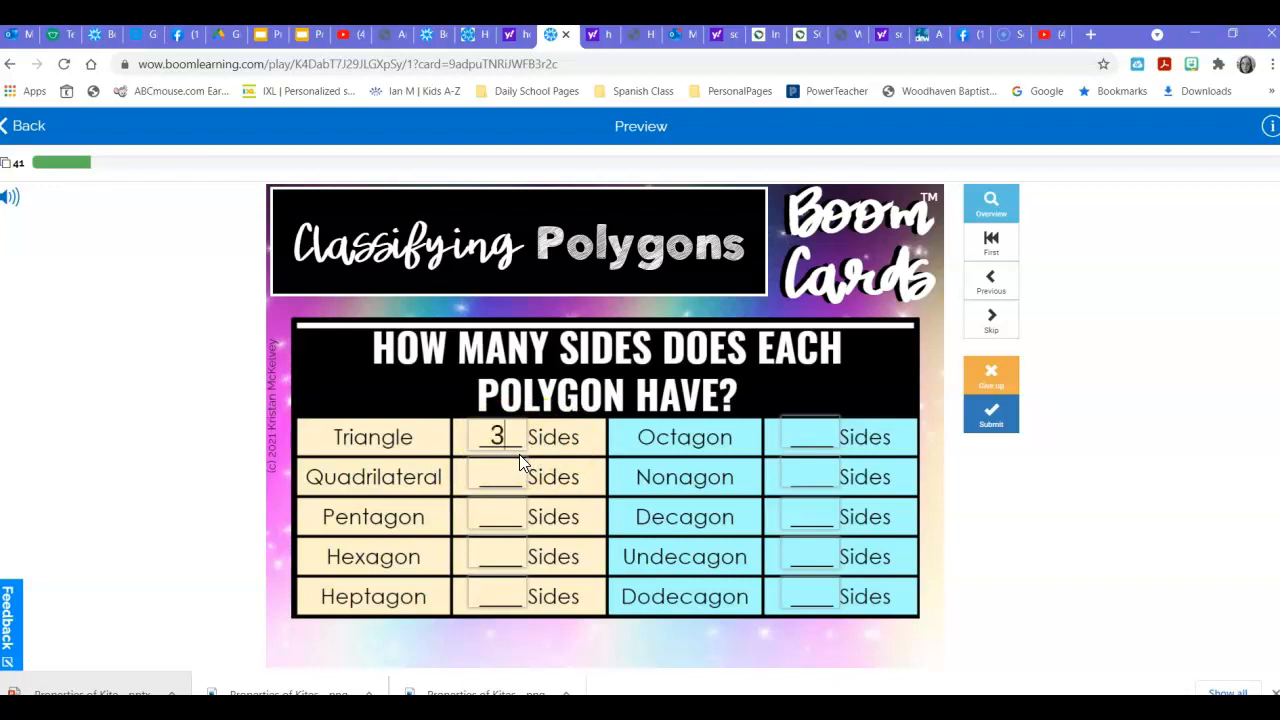
# Fill in the polygon side counts in order from 3 for the triangle to 12 for the dodecagon and submit the answer.
pyautogui.write('4')
pyautogui.press('Tab')
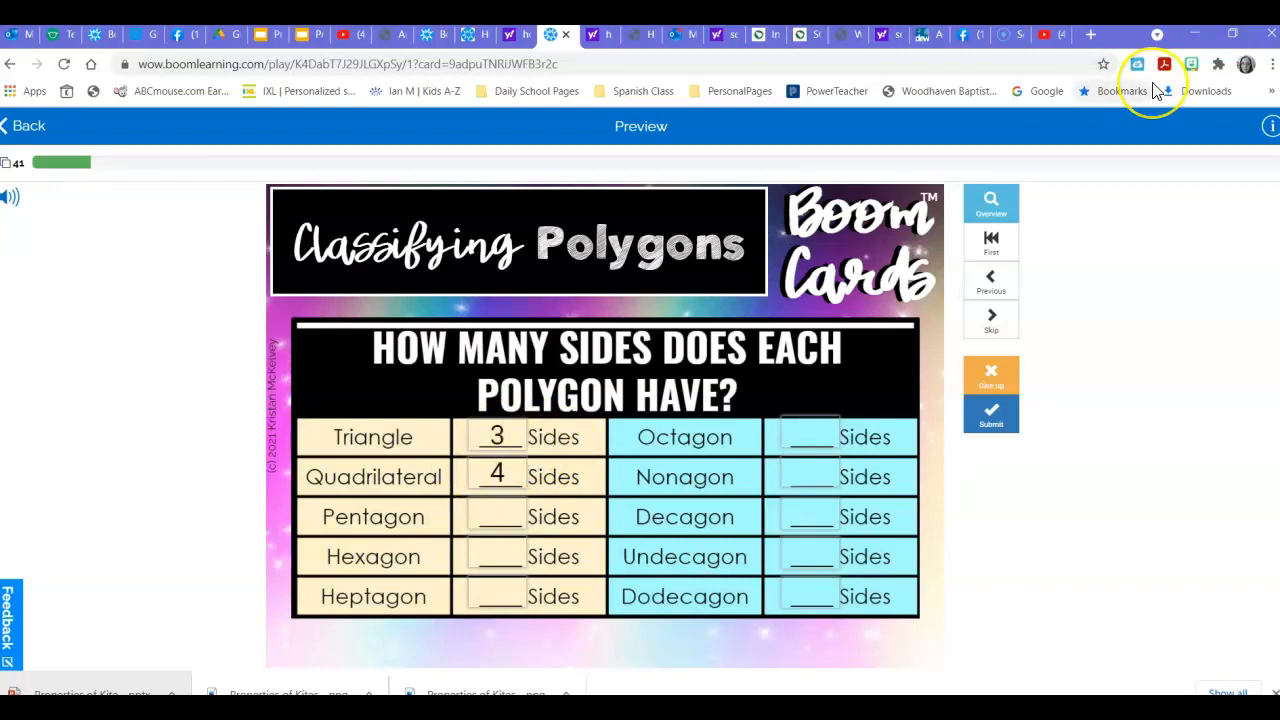
pyautogui.write('5')
pyautogui.press('Tab')
pyautogui.write('6')
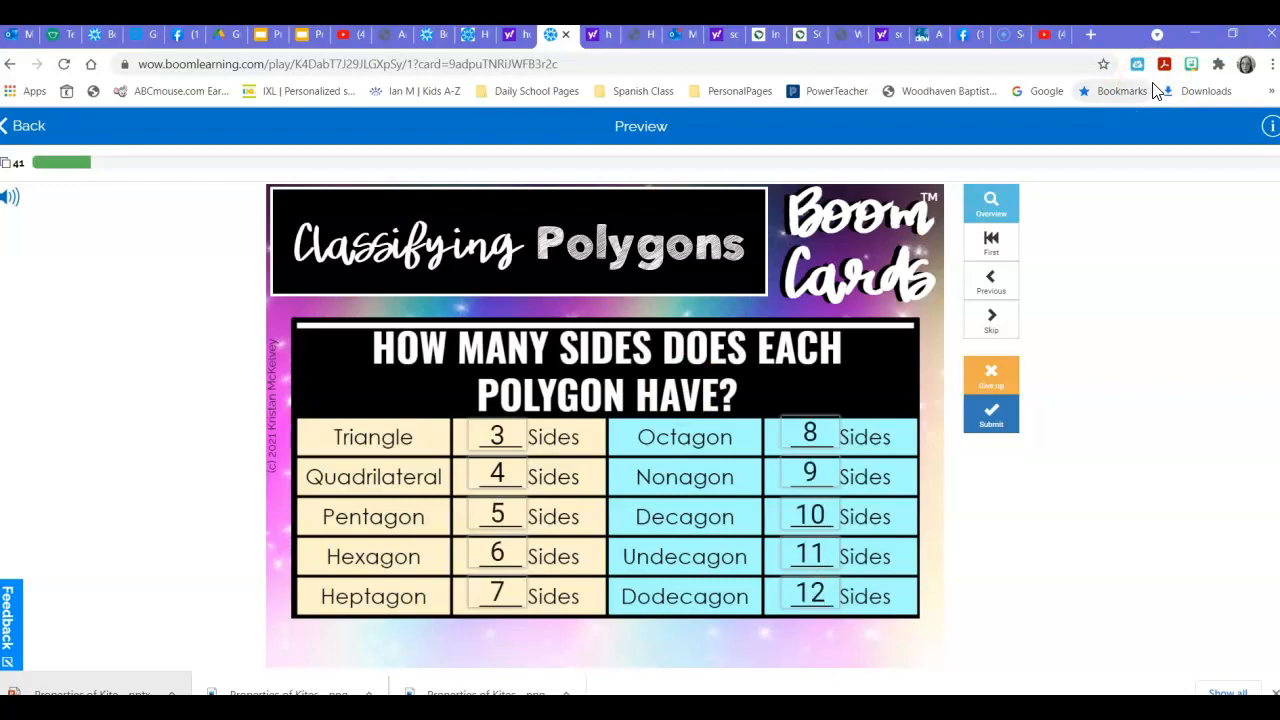
pyautogui.press('Return')
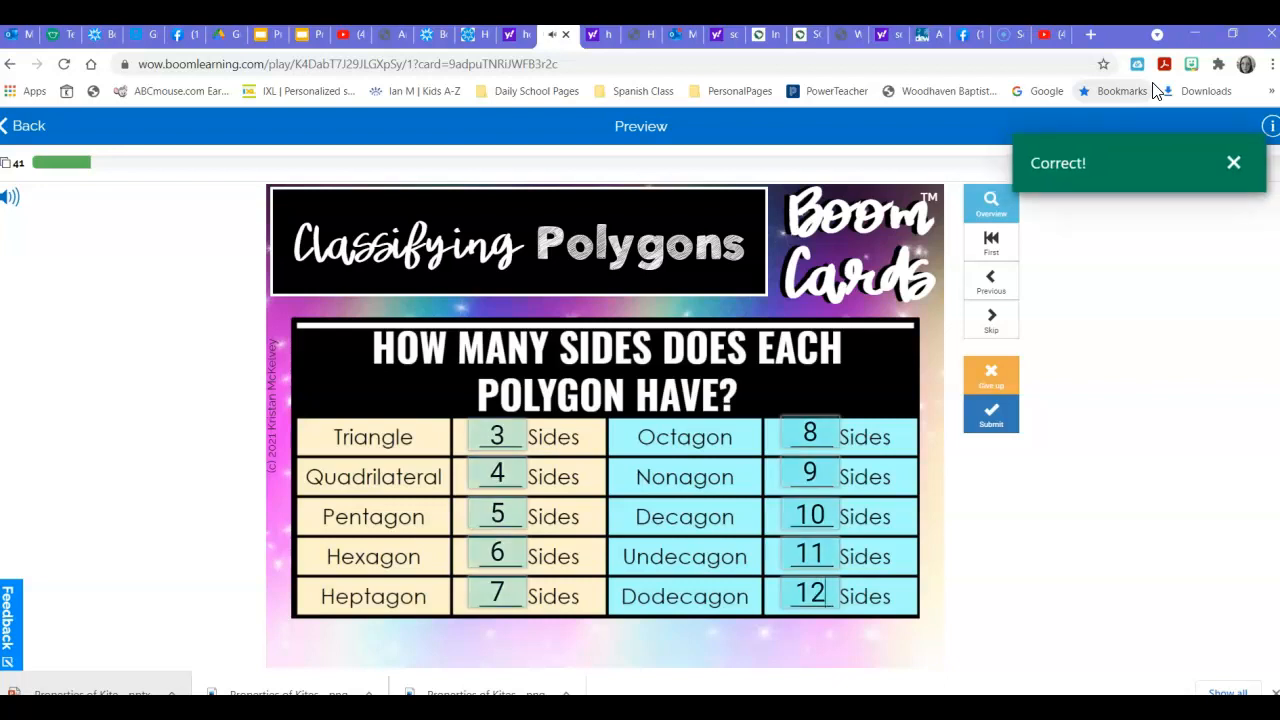
# Choose the arrow shape as concave, try the arrow before the hexagon as convex, and choose all sides and angles congruent for the regular polygon.
pyautogui.click(734, 458)
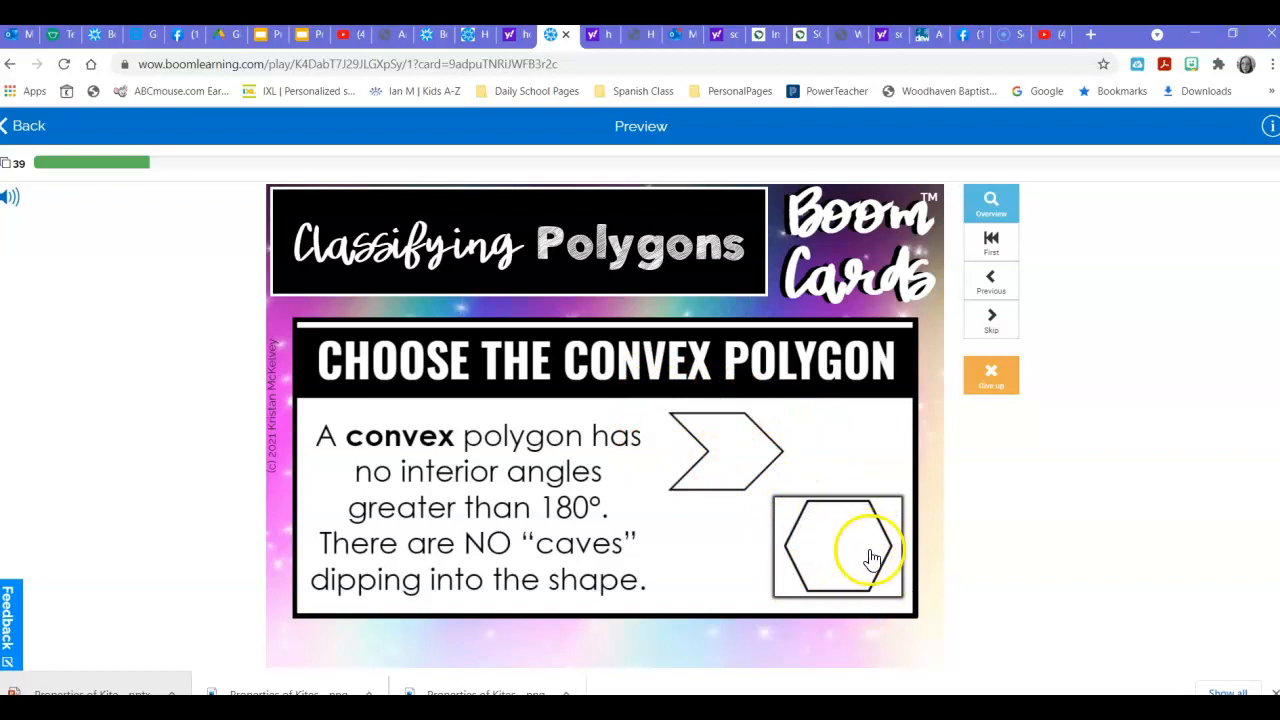
pyautogui.click(729, 453)
pyautogui.click(818, 545)
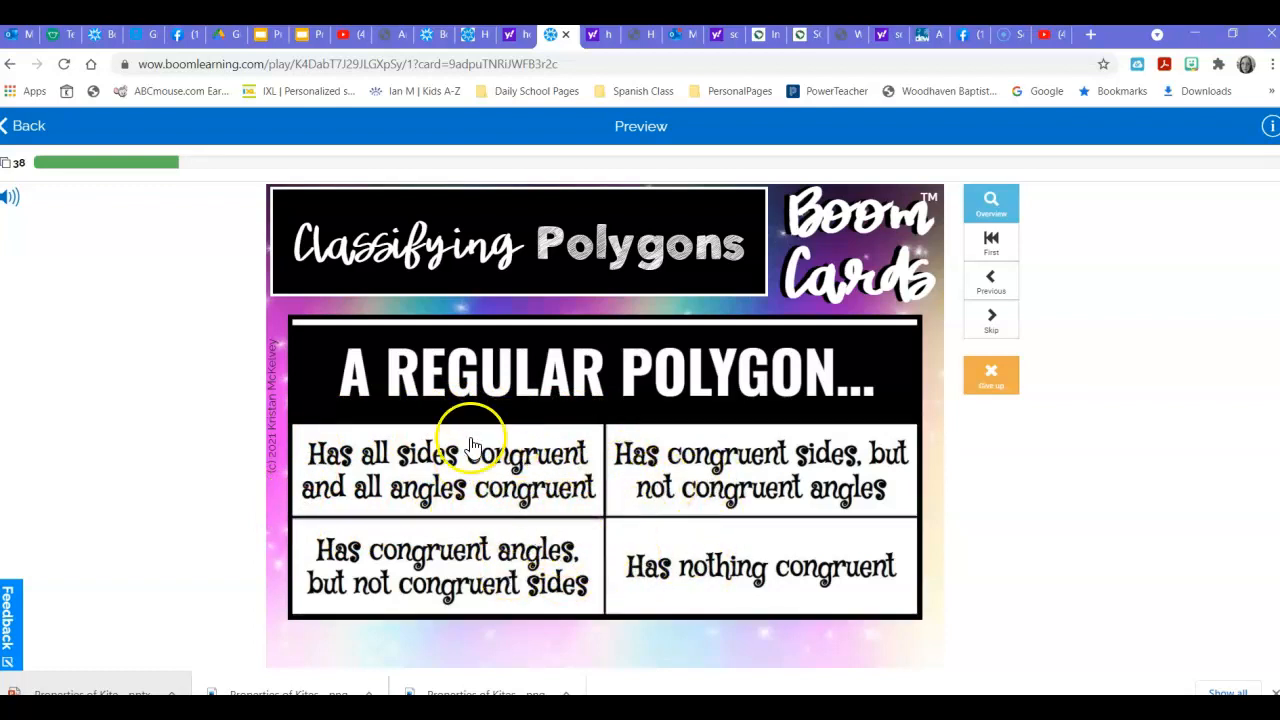
pyautogui.click(433, 478)
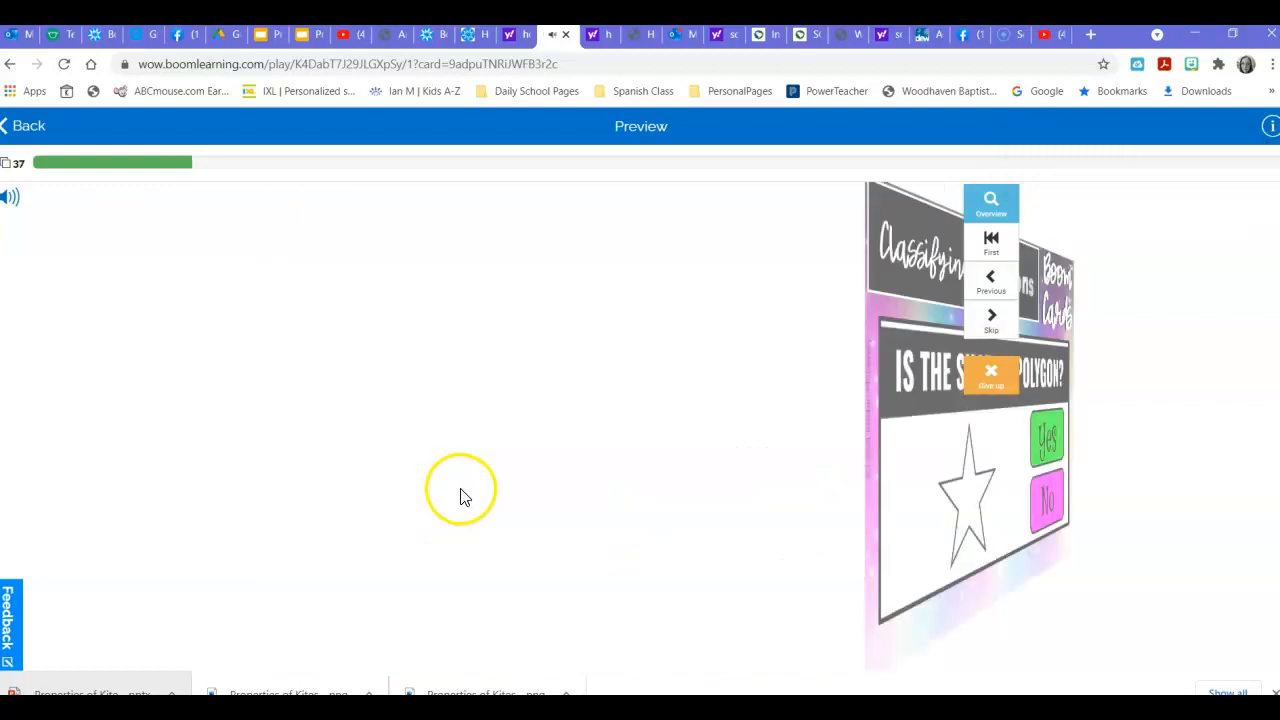